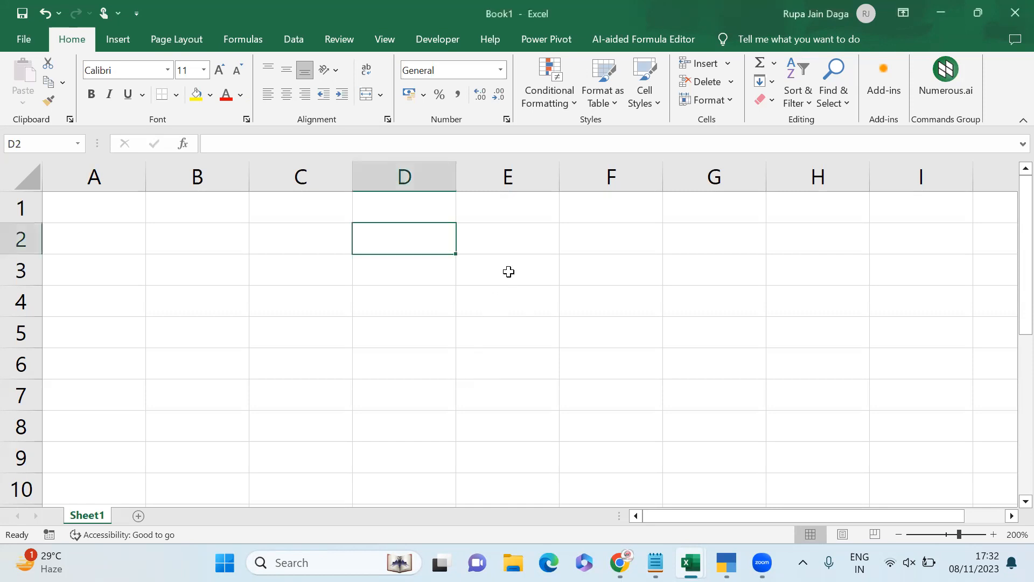
Step: Enter PY in cell D2 and 10CR beside it in cell E2
text(PY)
key(Return)
key(Up)
key(Right)
text(10CR)
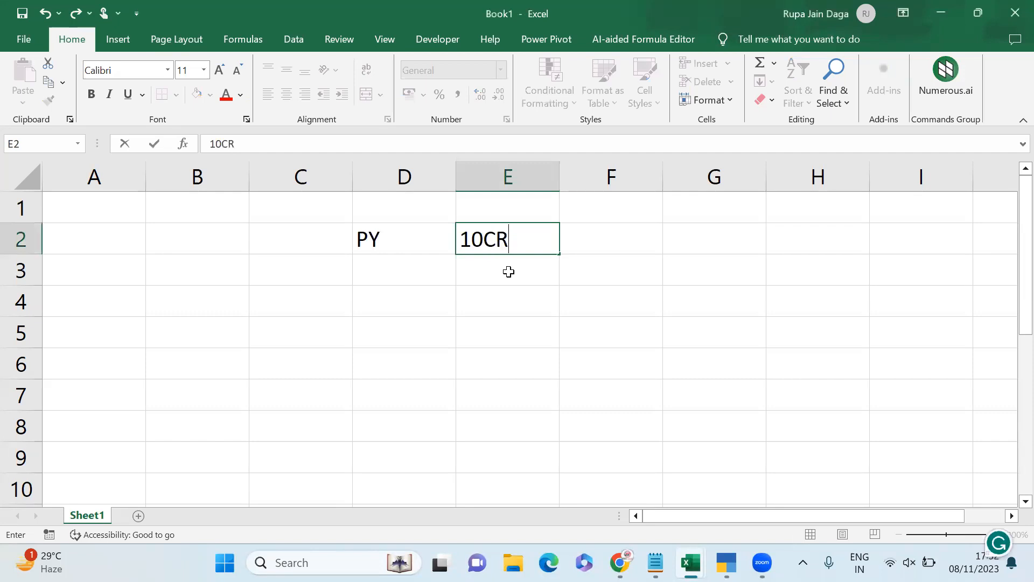
key(Return)
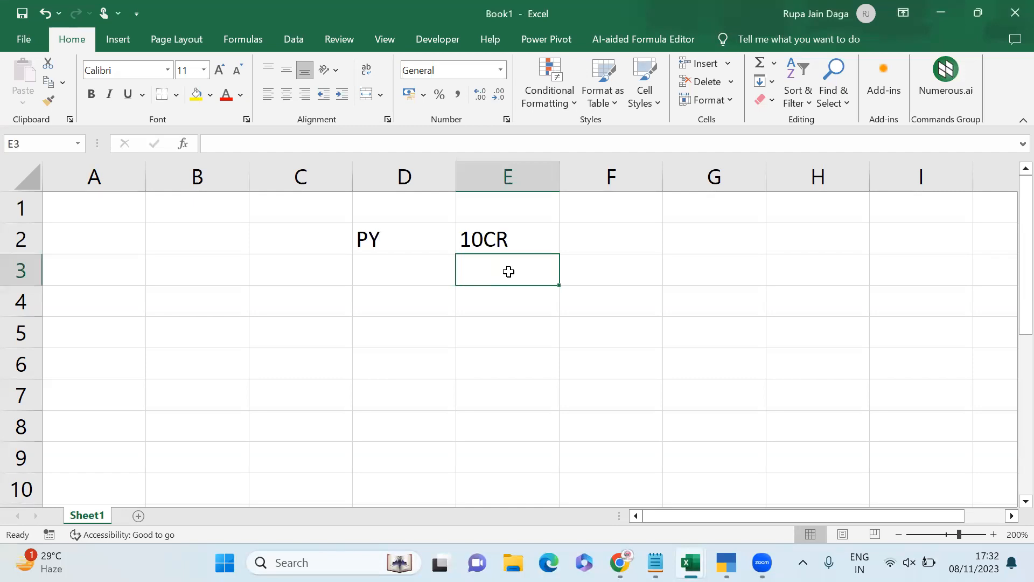
Step: Enter >50 LACS in cell E4
key(Down)
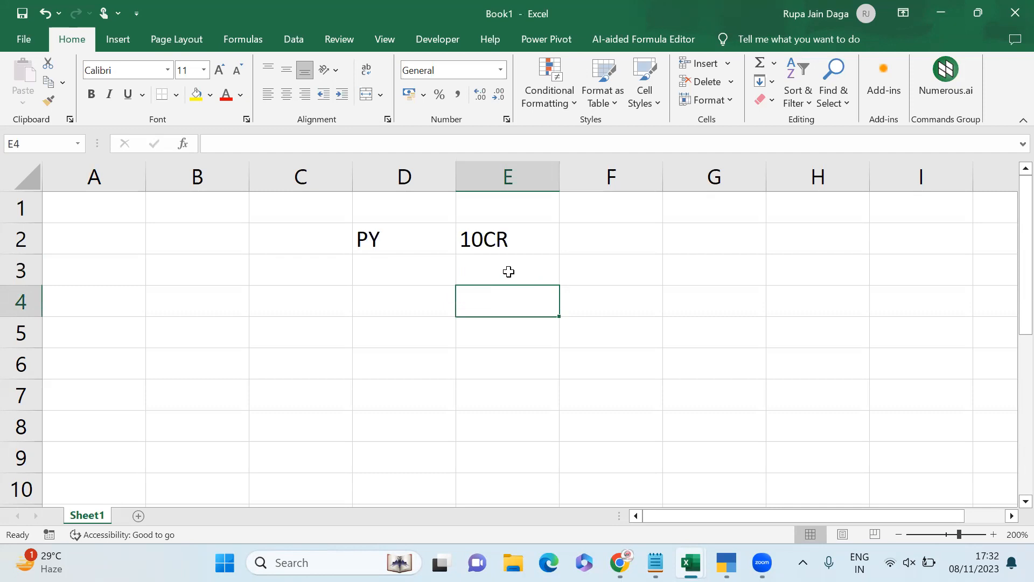
text(>50 )
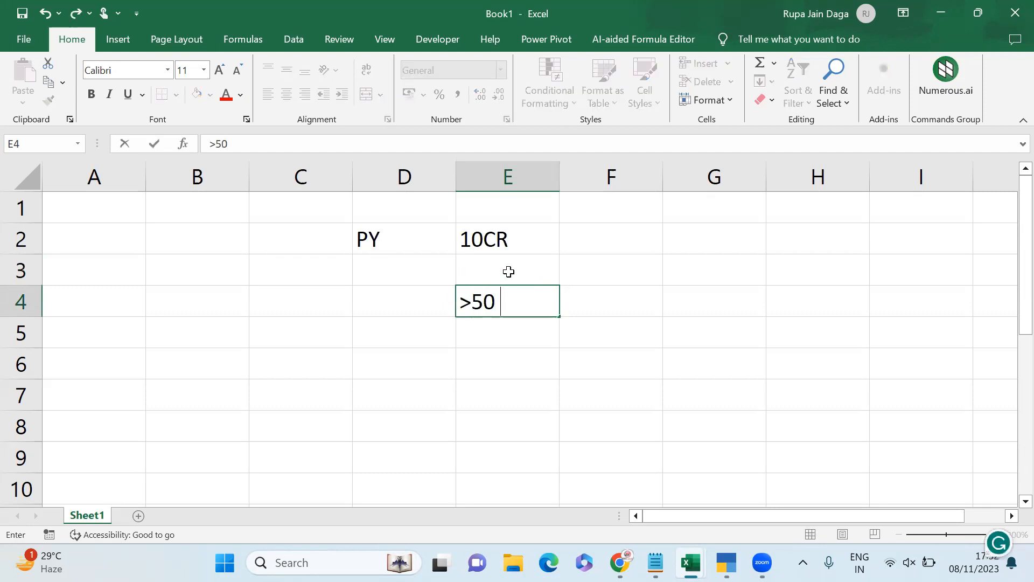
text(LACS)
key(Return)
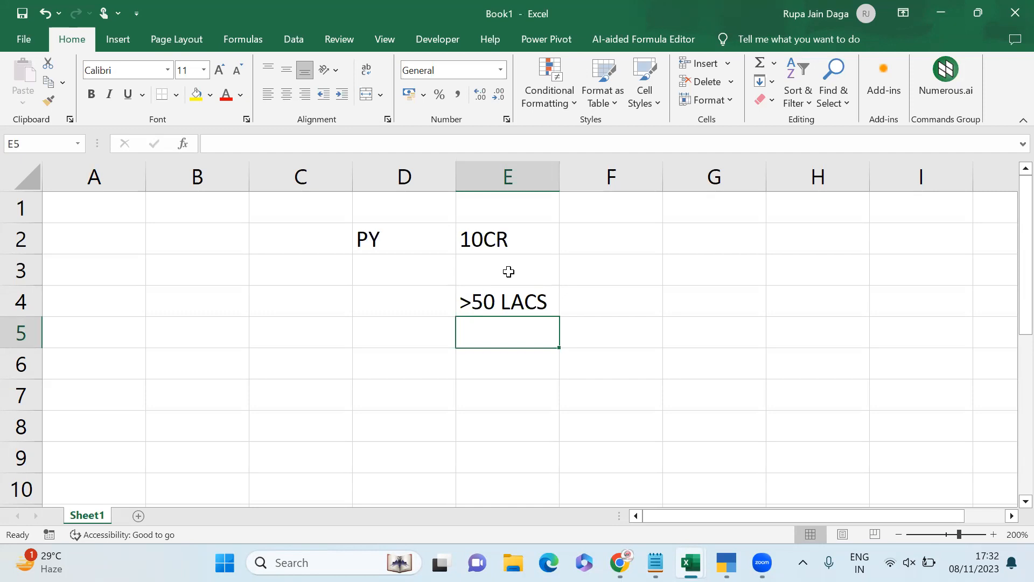
Step: Enter 60 LACS in cell E6 and A beside it in cell F6
key(Down)
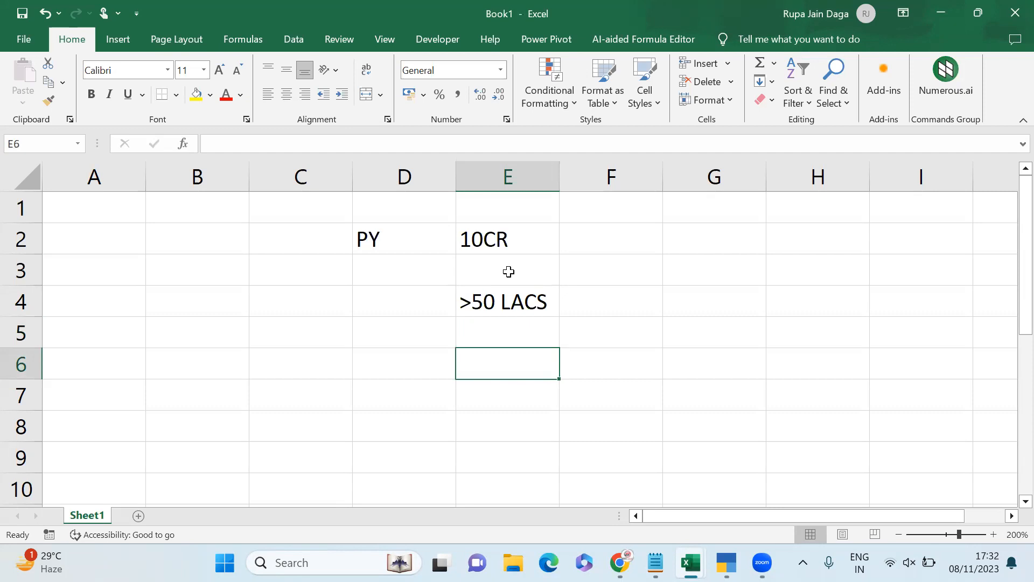
text(60 LACS)
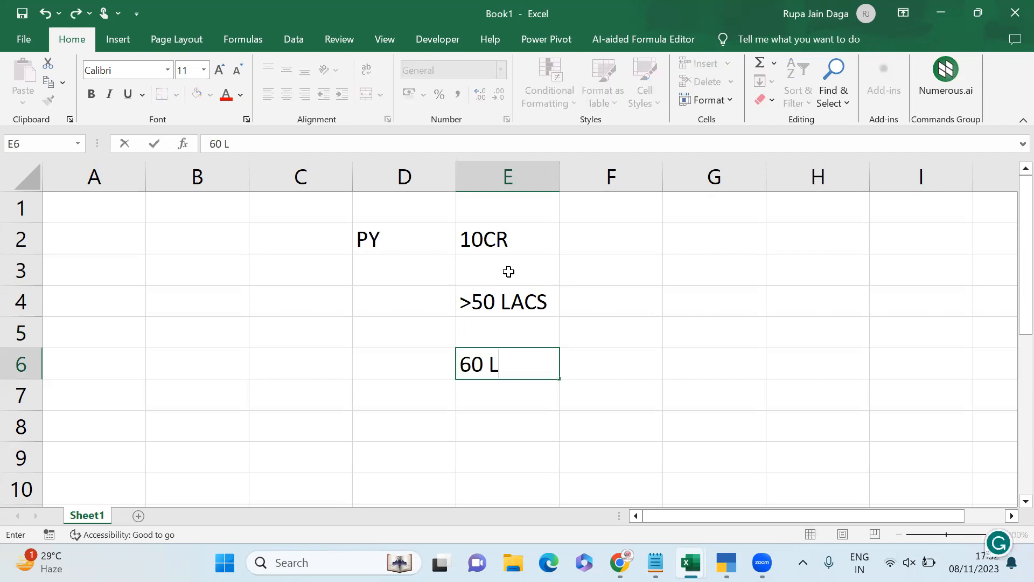
key(Return)
key(Up)
key(Right)
text(A)
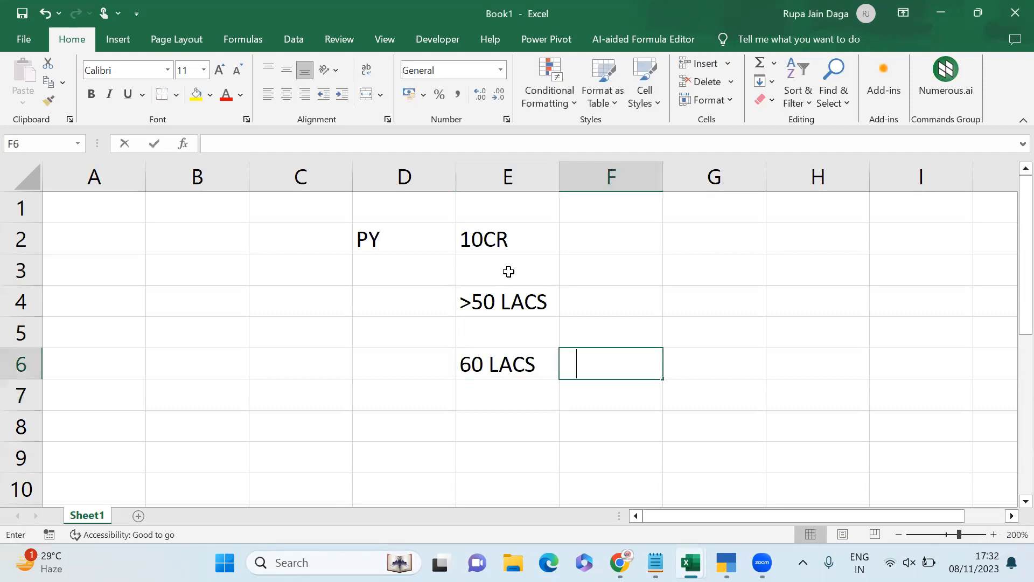
key(Return)
Step: Enter 10 LACS in cell E7 and the rate 0.1% beside it in cell F7
key(Left)
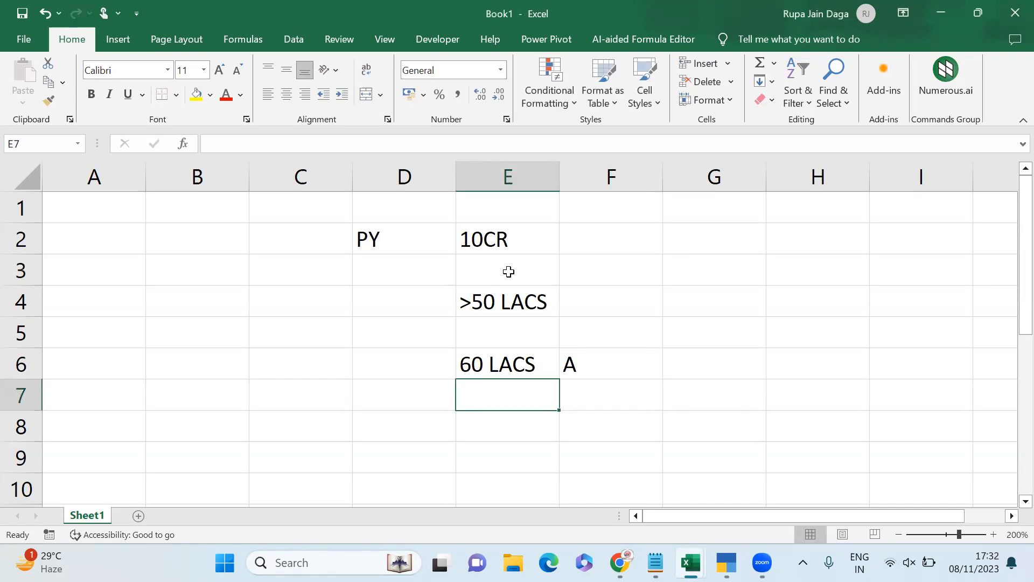
text(10 LACS)
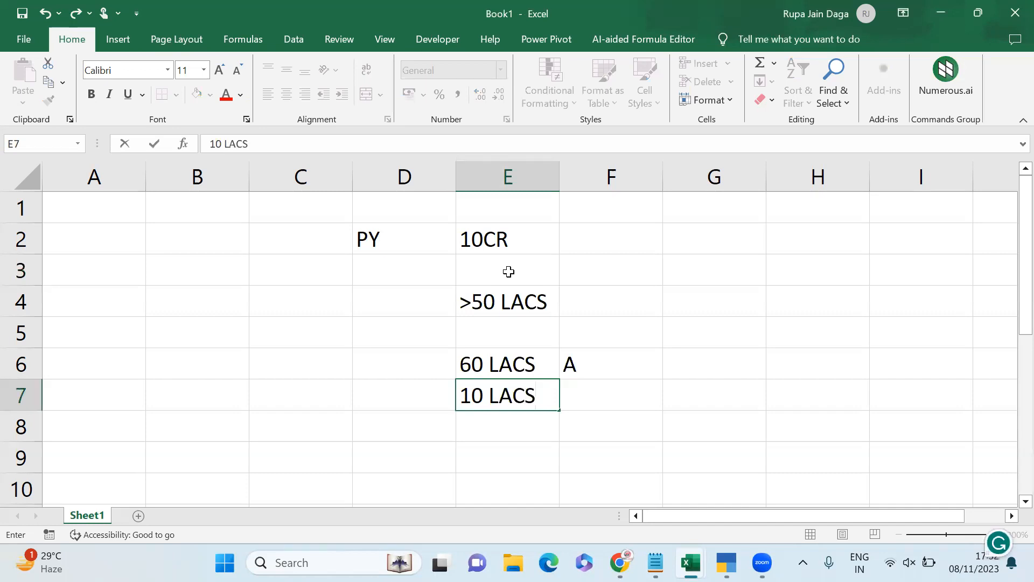
key(Return)
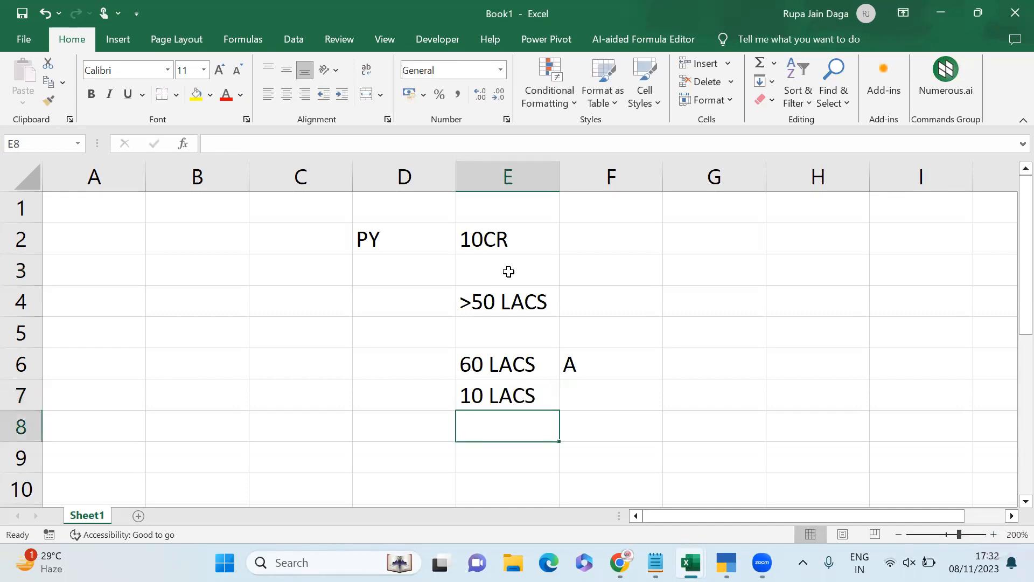
key(Up)
key(Right)
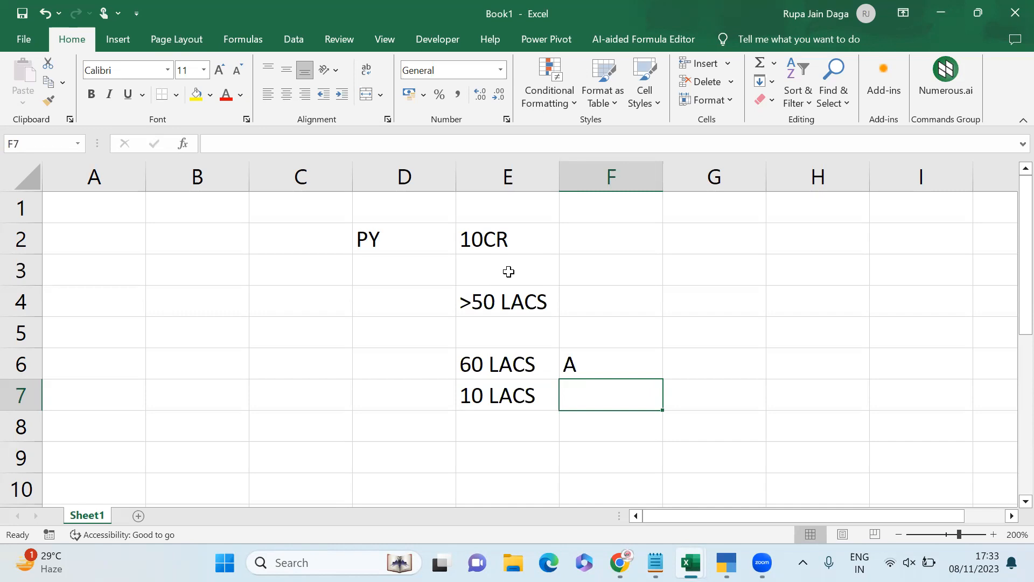
text(0.1%)
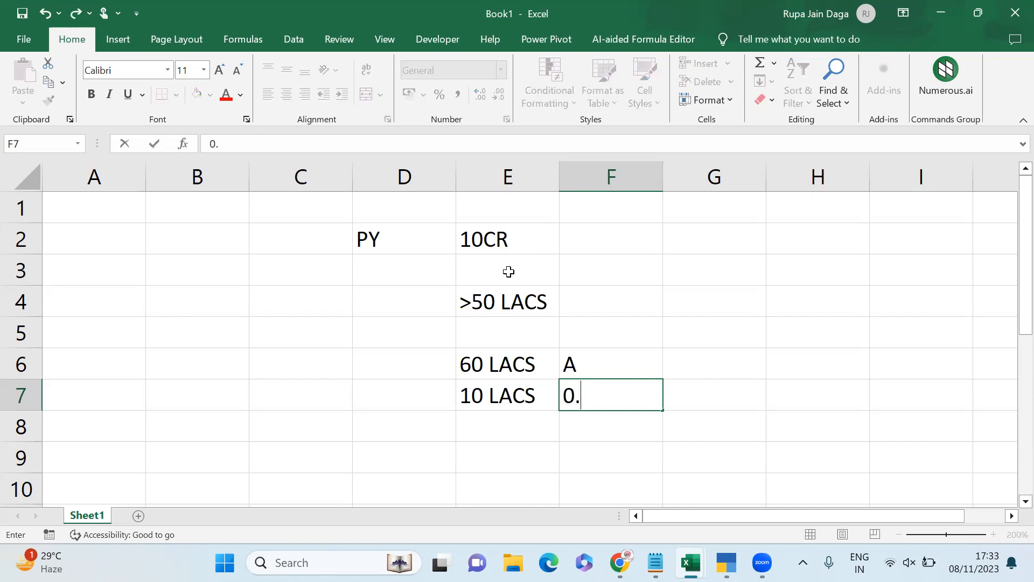
key(Return)
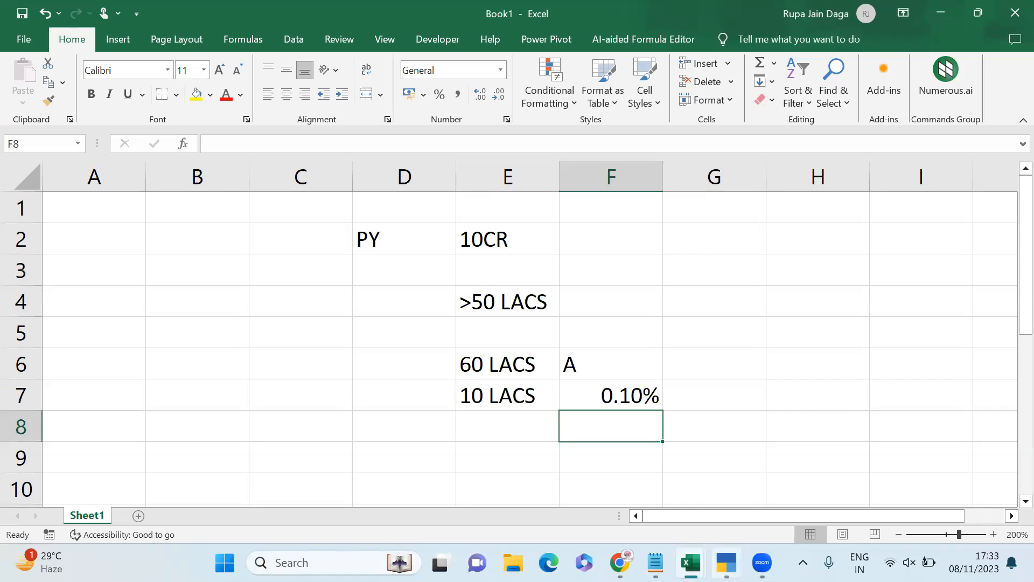
Step: Switch to TallyPrime and start creating a company named TDS UNDER 19Q, leaving the address blank
click(726, 563)
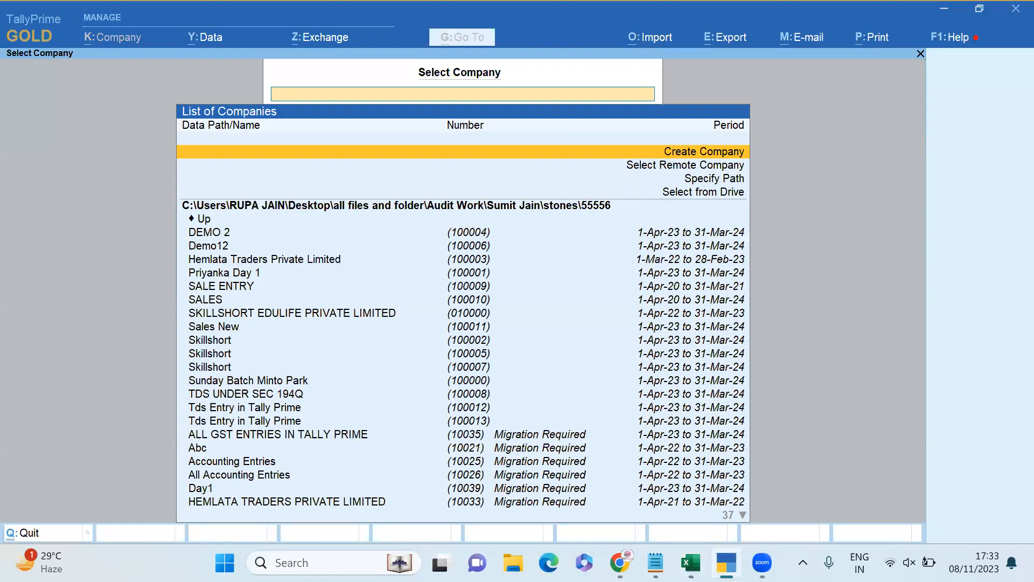
key(Return)
text(TA)
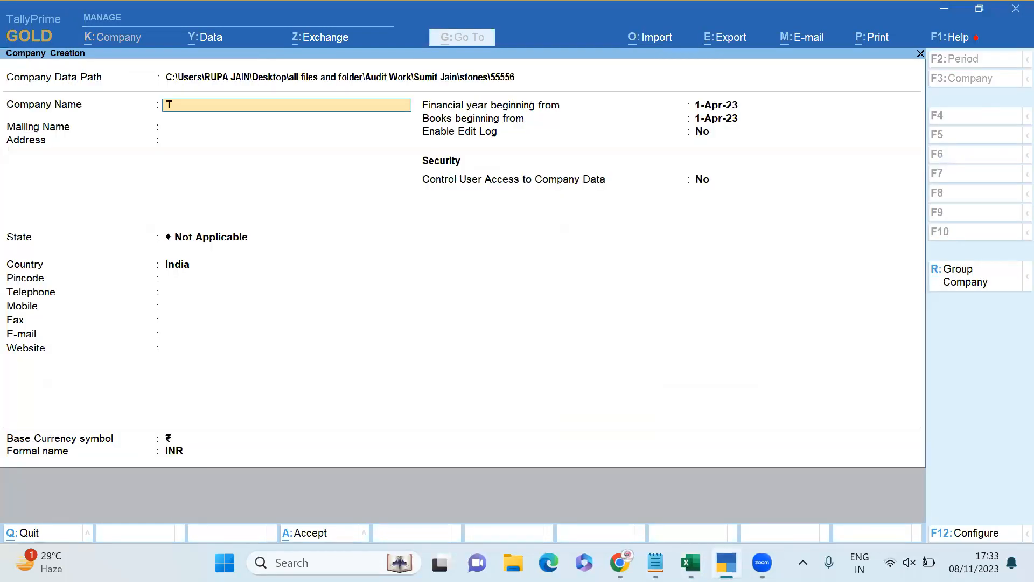
key(BackSpace)
key(BackSpace)
text(TD)
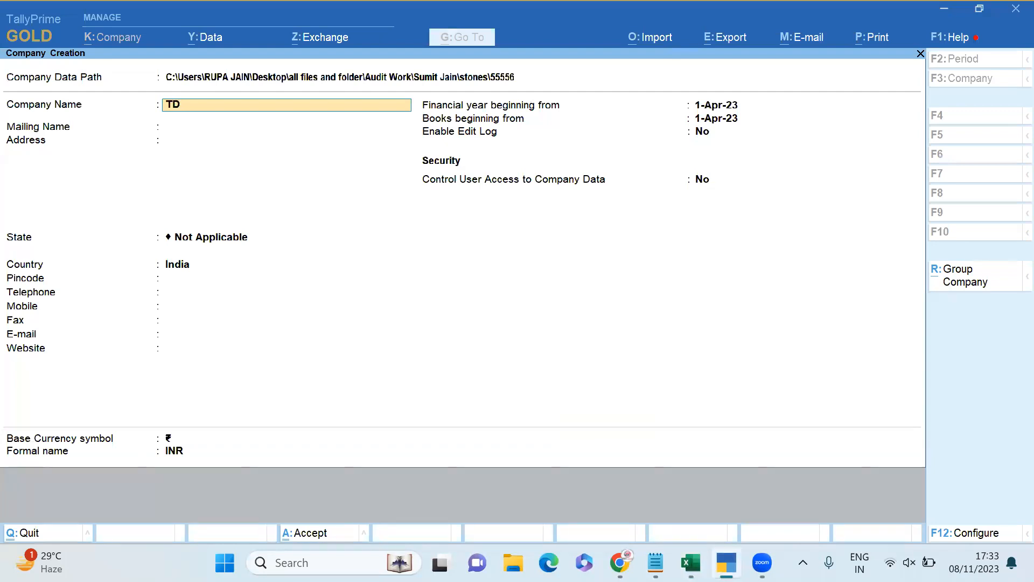
text(S UNDER)
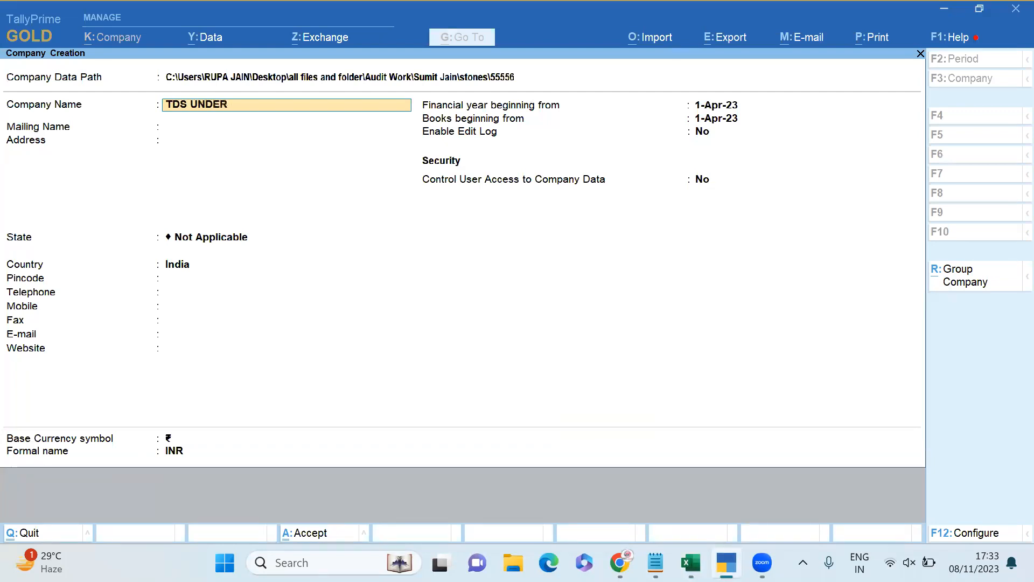
text( 19Q)
key(Return)
key(Return)
key(Return)
Step: Set the company's state to West Bengal, leave the contact fields blank, and save the new company
text(West)
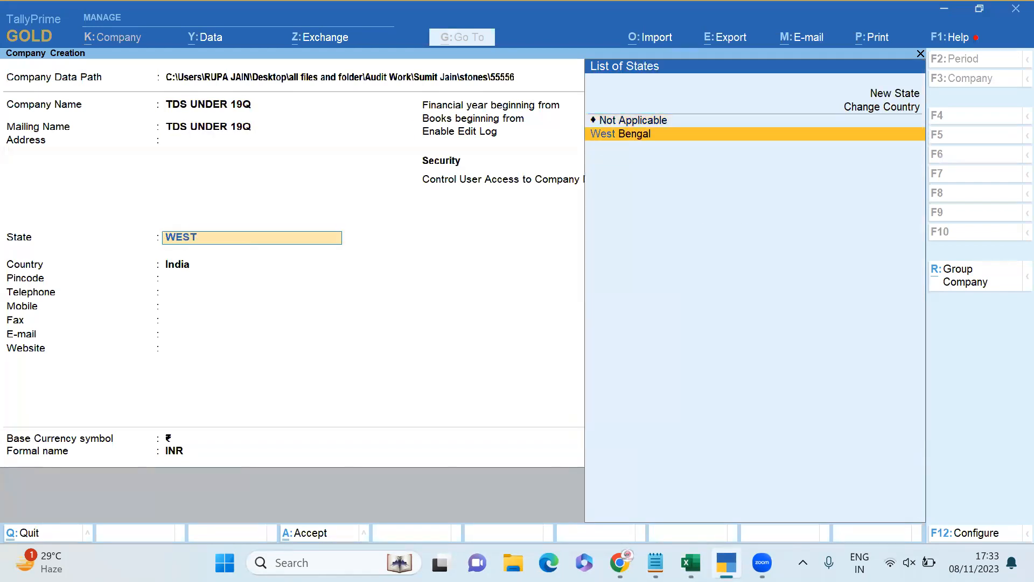
key(Return)
key(Return)
key(Return)
key(Return)
key(Return)
key(Return)
key(Return)
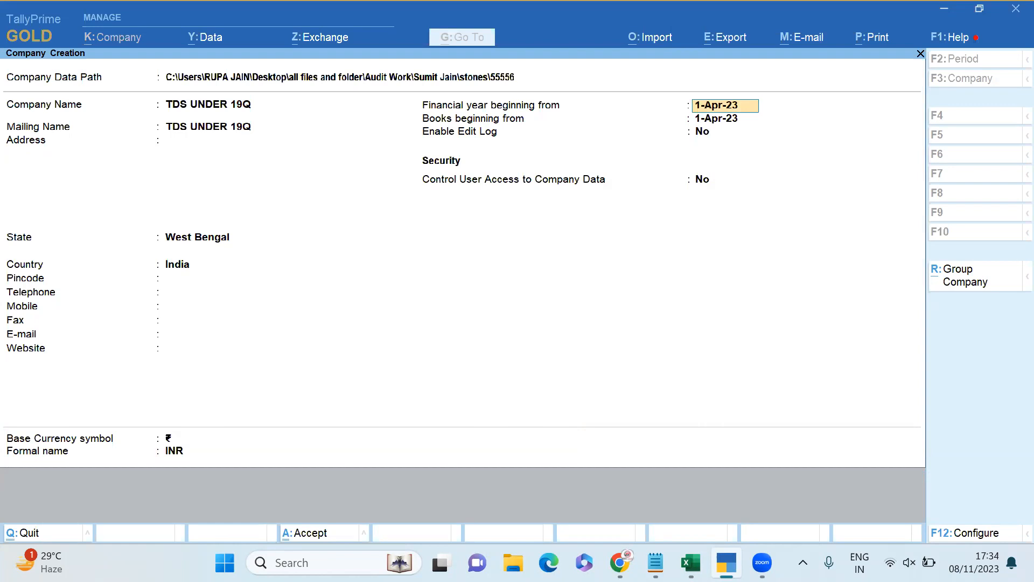
key(ctrl)
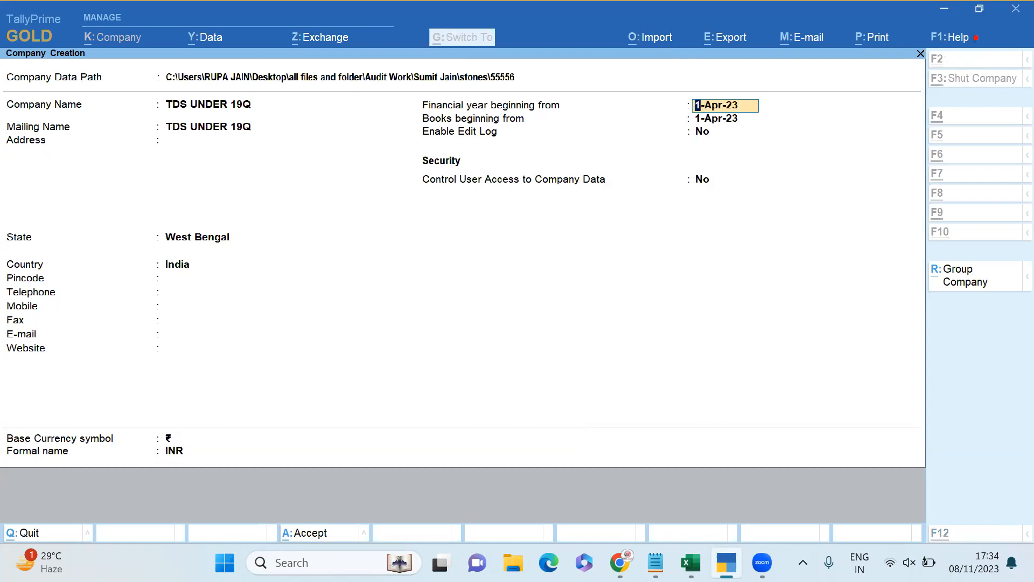
key(ctrl+a)
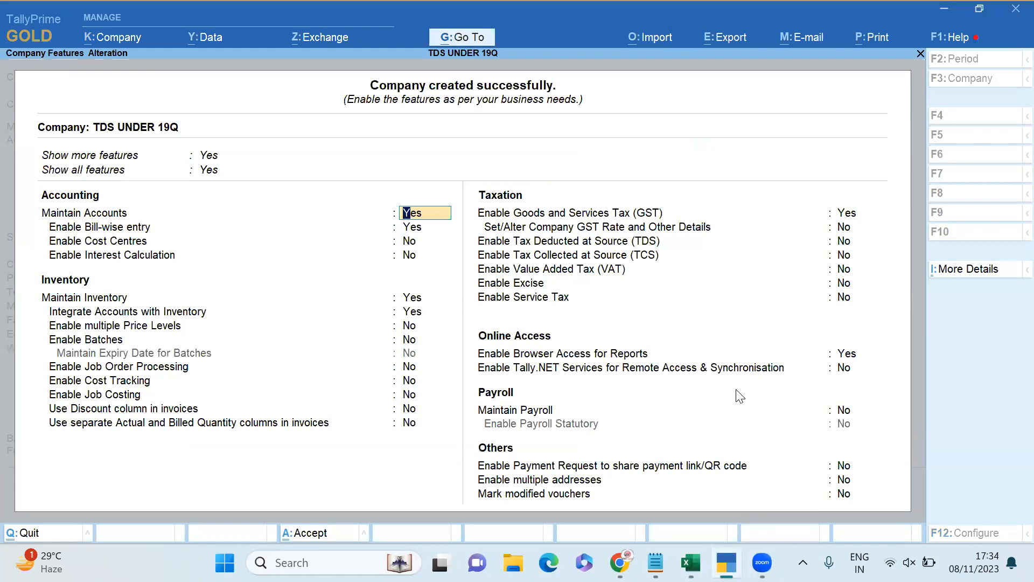
Step: Accept the default accounting and inventory features of the new company, up to the Goods and Services Tax option
key(Return)
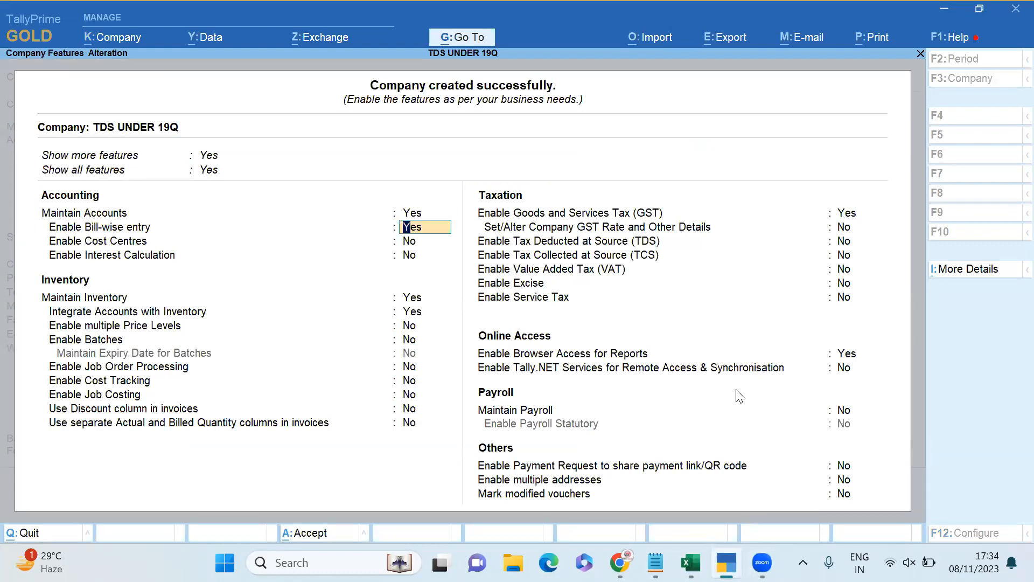
key(Return)
key(Return)
key(Return)
key(Return)
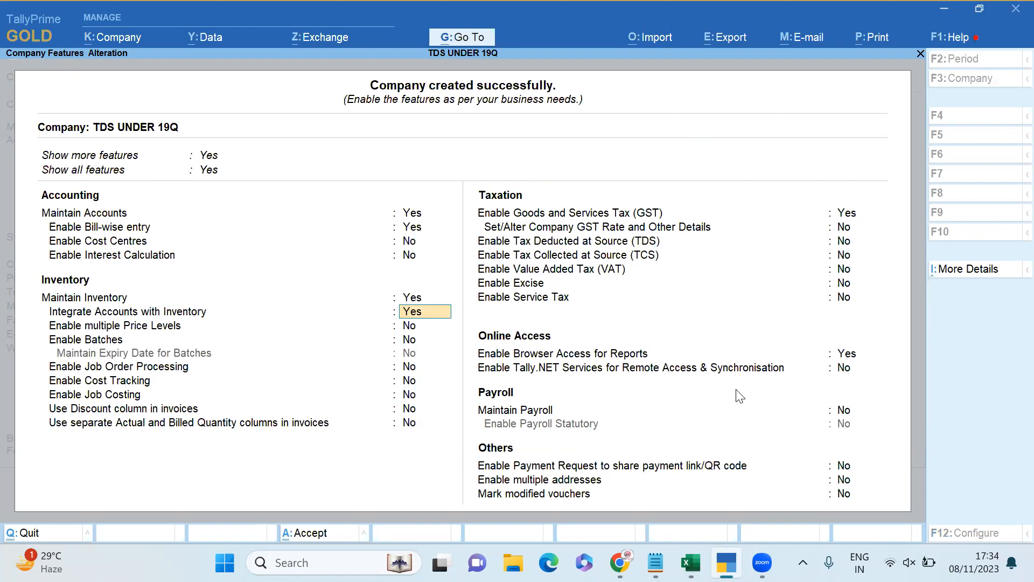
key(Return)
key(Return)
key(Return)
key(Return)
key(Return)
key(Return)
key(Return)
key(Return)
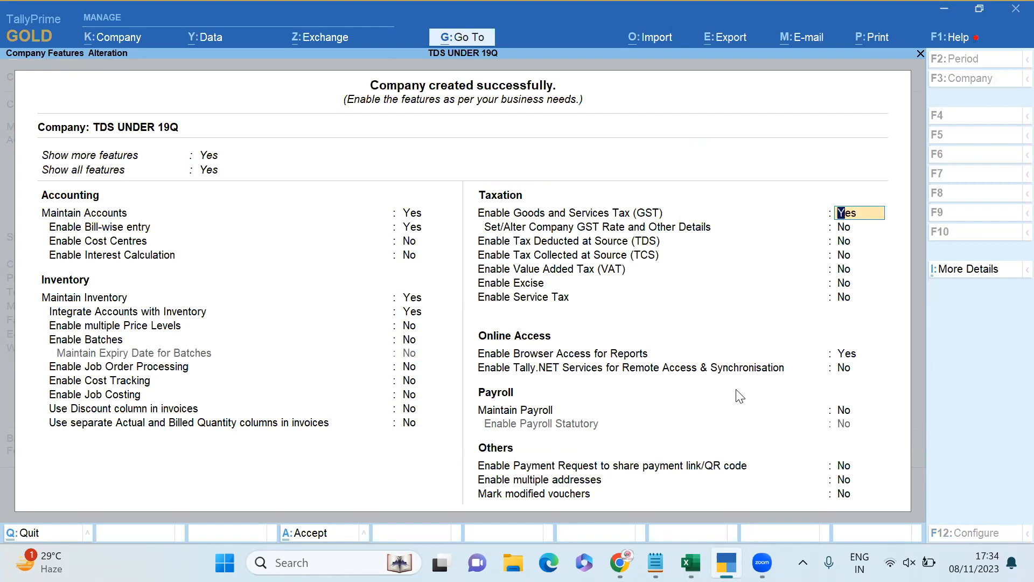
Step: Keep GST enabled with Regular registration in West Bengal, and copy the company's GSTIN from the Notepad file into the GST details
key(Return)
key(Return)
key(Return)
key(Return)
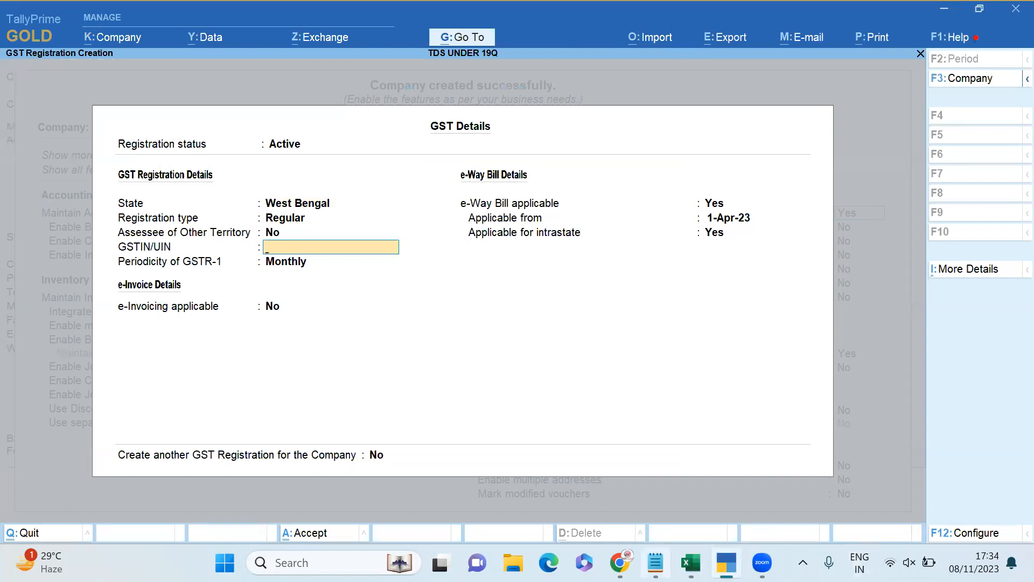
click(656, 563)
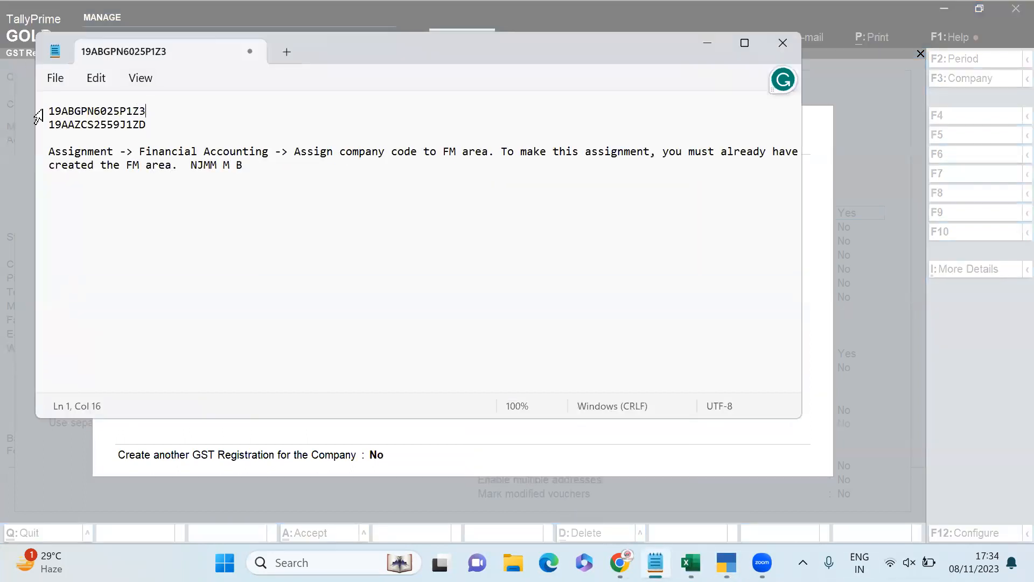
drag(48, 109, 164, 109)
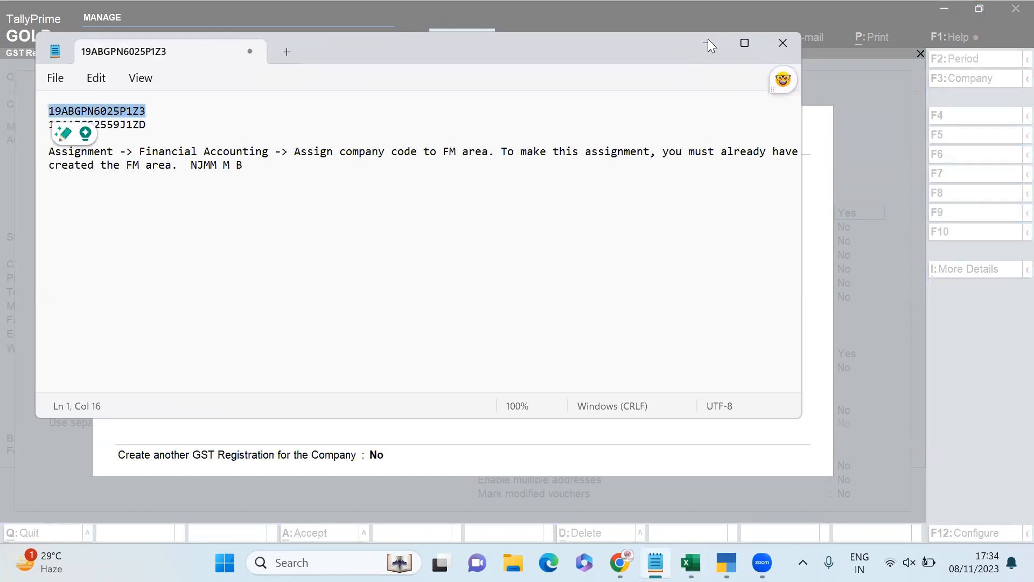
key(alt+Tab)
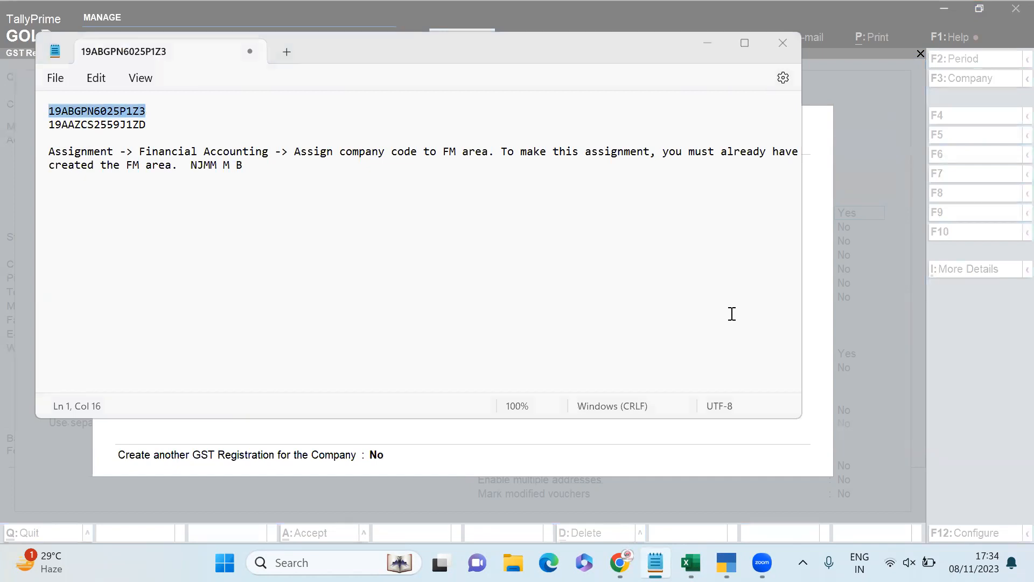
click(708, 43)
key(ctrl+alt+v)
Step: Accept the GST details with monthly GSTR-1, no e-invoicing, and e-Way Bill applicable from 1-Apr-23, including intrastate
key(Return)
key(Return)
key(Return)
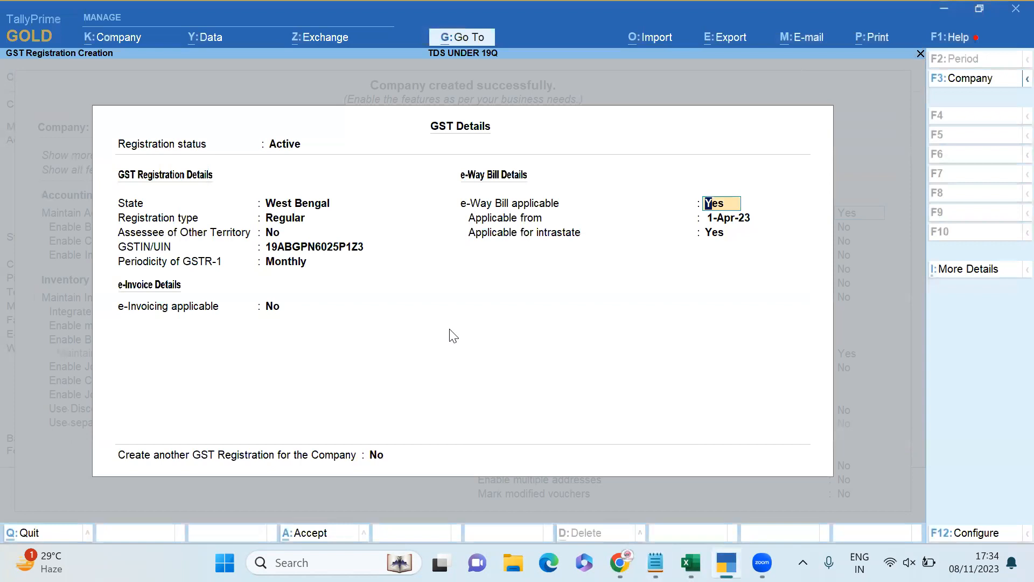
key(Return)
key(Return)
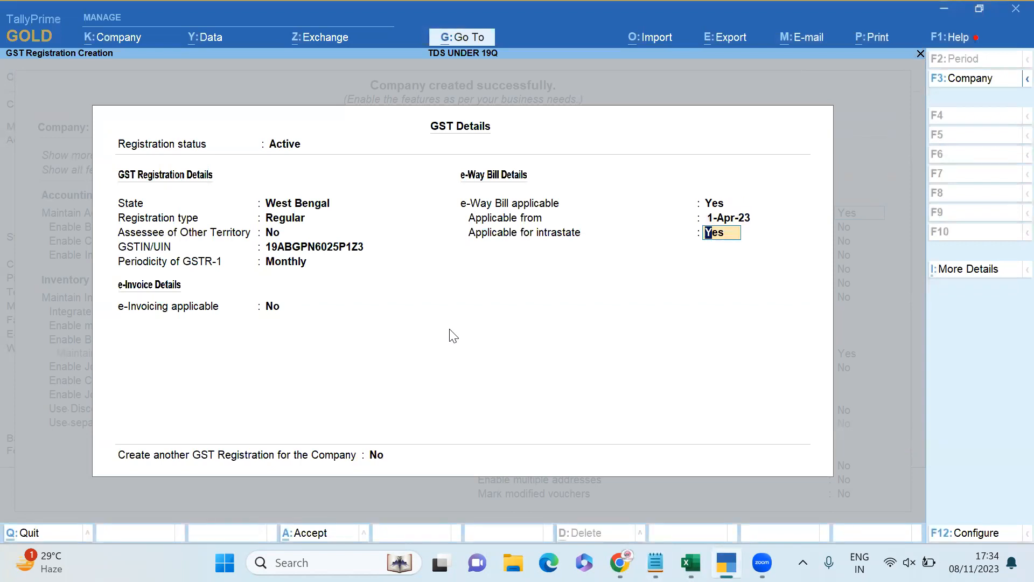
key(Return)
key(Return)
Step: Enable altering the company's GST rate and other details, set the intrastate e-Way Bill threshold to 100000, and accept the details
key(y)
key(Return)
key(Return)
key(Return)
key(Return)
text(100000)
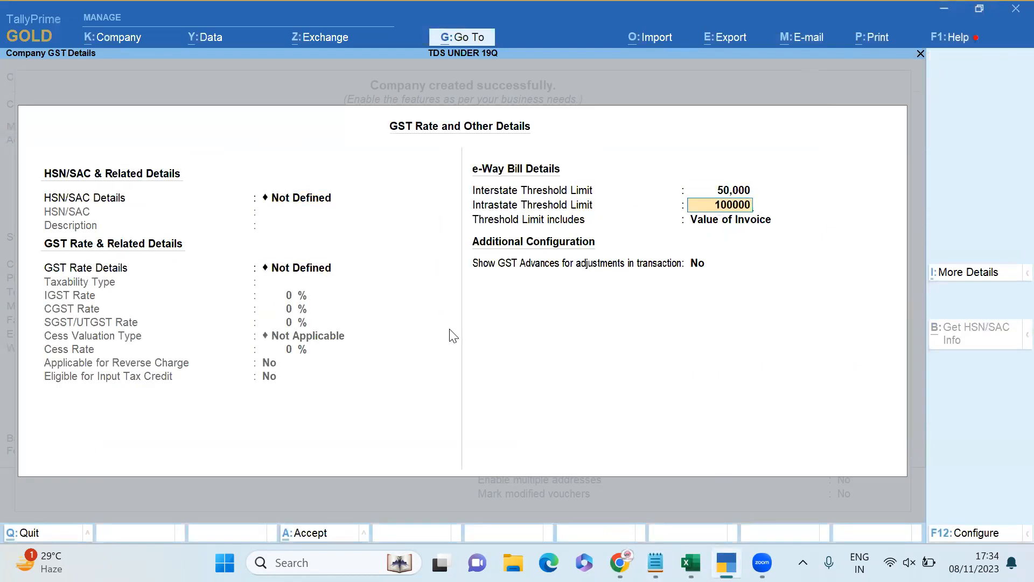
key(Return)
key(Return)
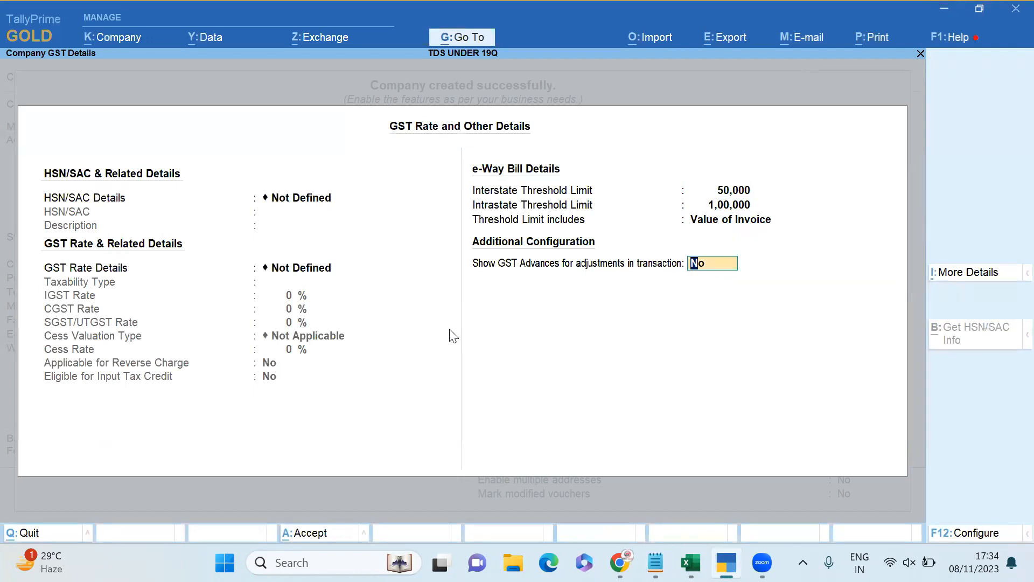
key(Return)
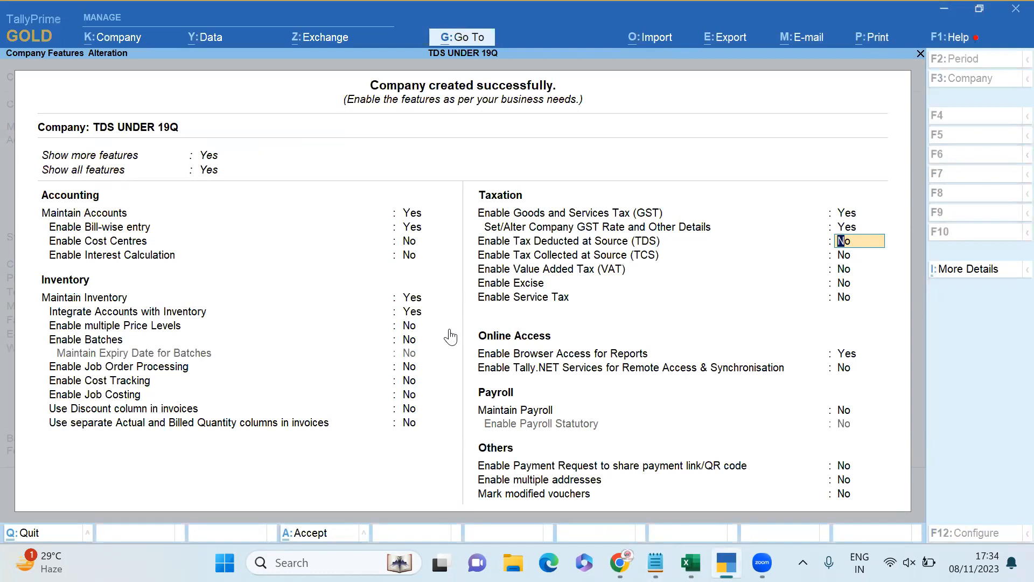
Step: Enable Tax Deducted at Source (TDS) for the company, and accept the blank TDS deductor details
key(y)
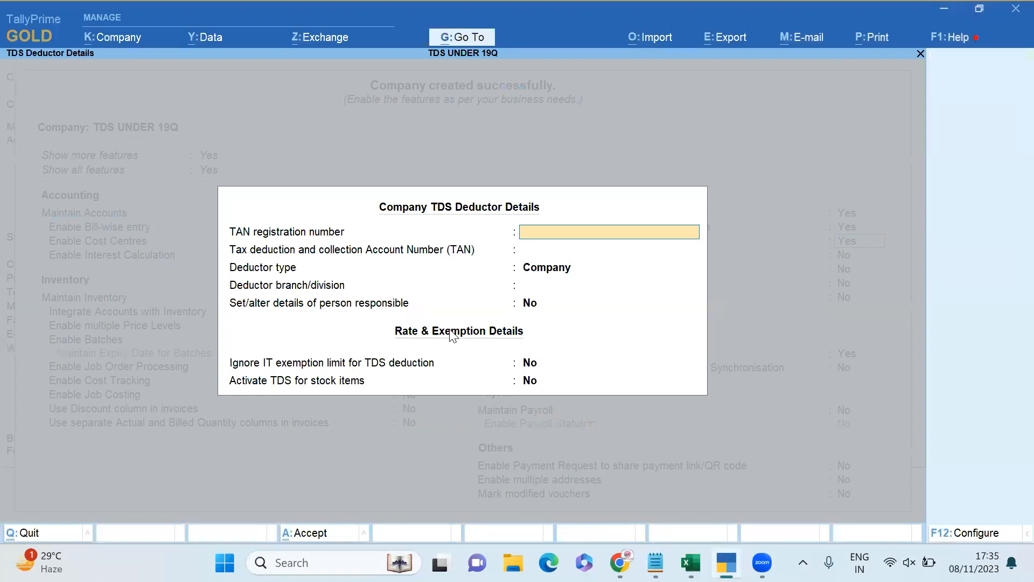
key(ctrl)
key(ctrl+a)
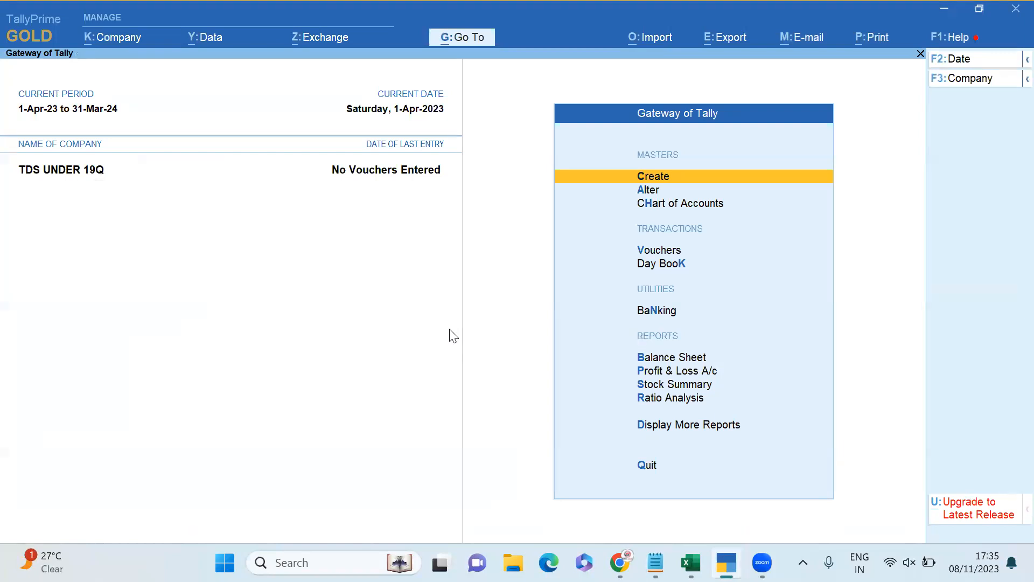
Step: Start a purchase voucher with supplier invoice number SS/01/23-24 dated 1-Apr-23
key(Down)
key(Down)
key(Down)
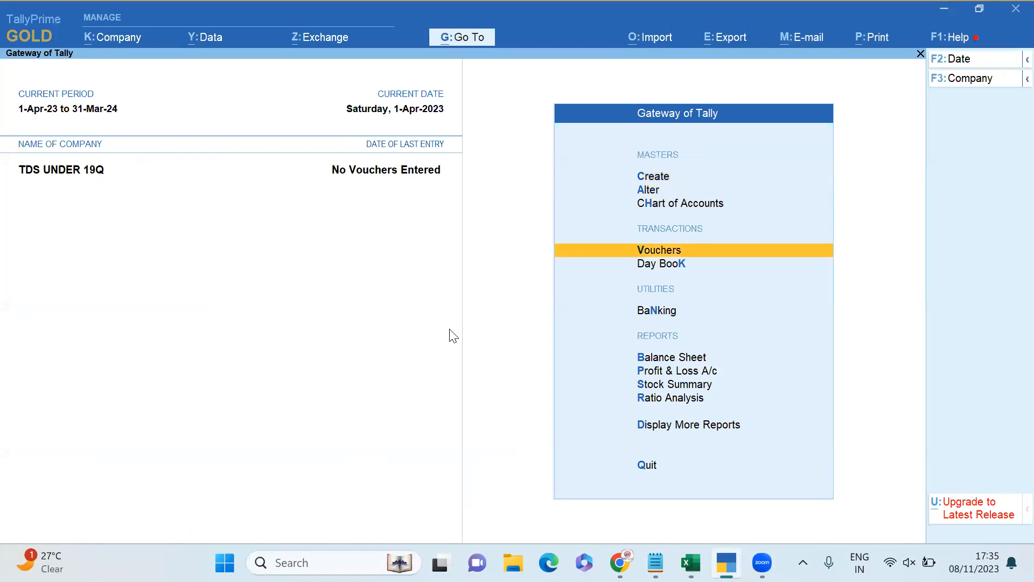
key(Return)
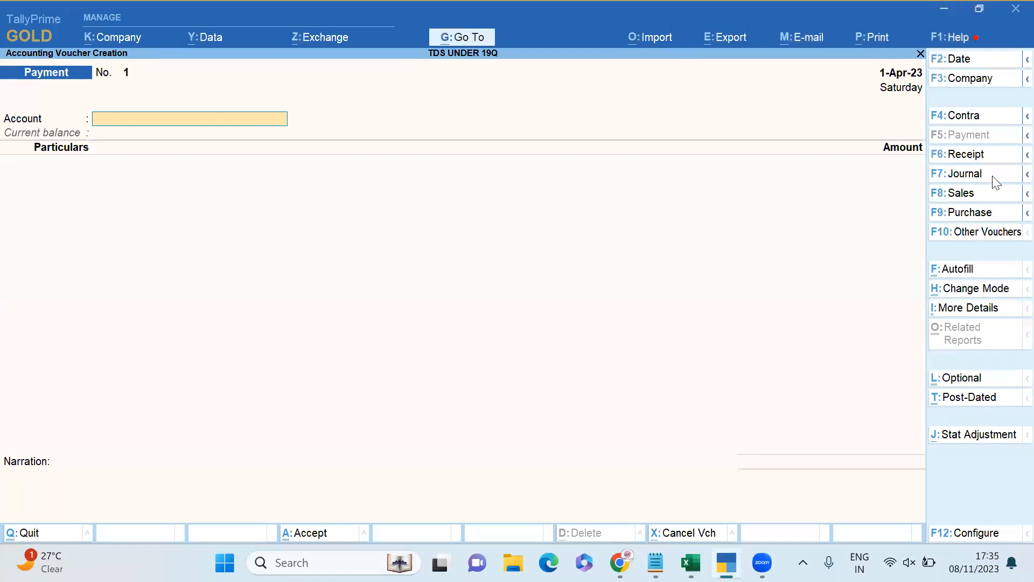
click(983, 213)
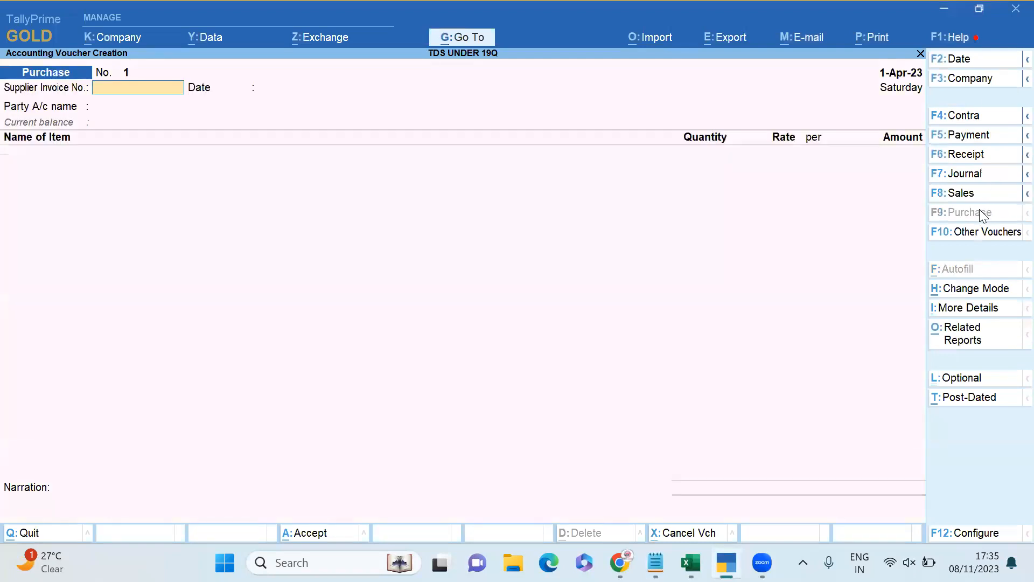
text(SS/01/23-24)
key(Return)
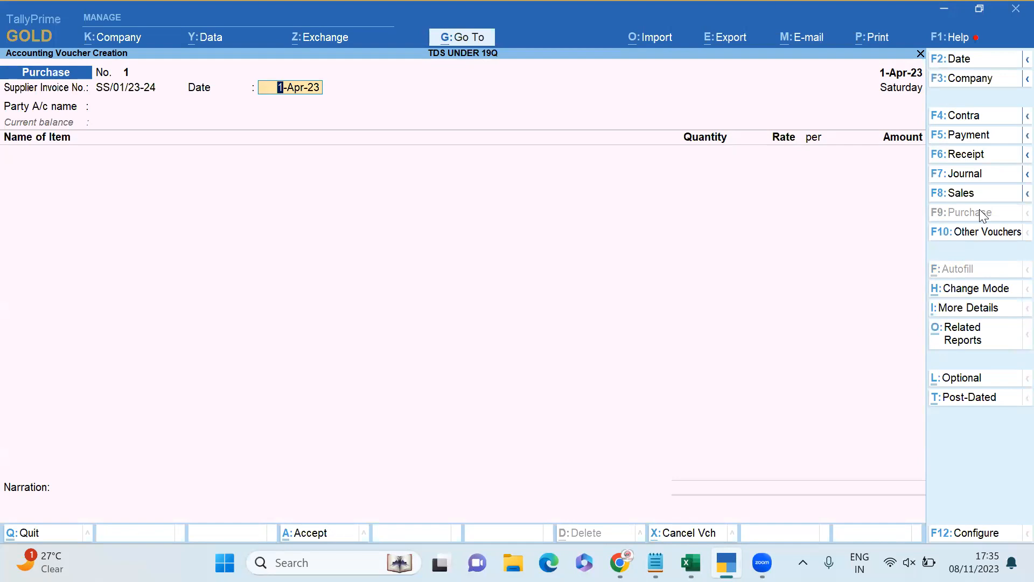
key(Return)
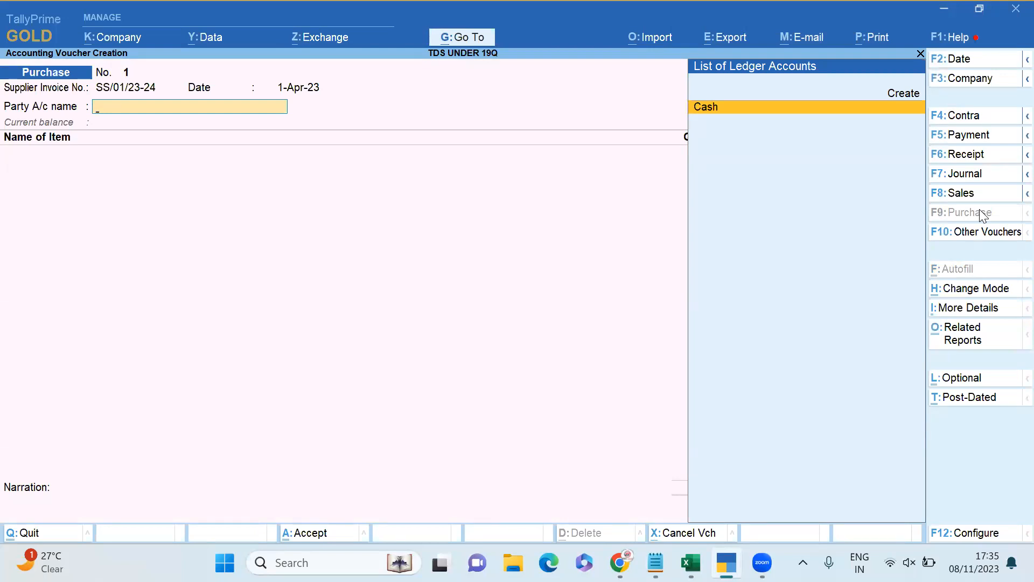
Step: Accept the purchase voucher configuration, and create a party ledger with the supplier's name under Sundry Creditors
key(F12)
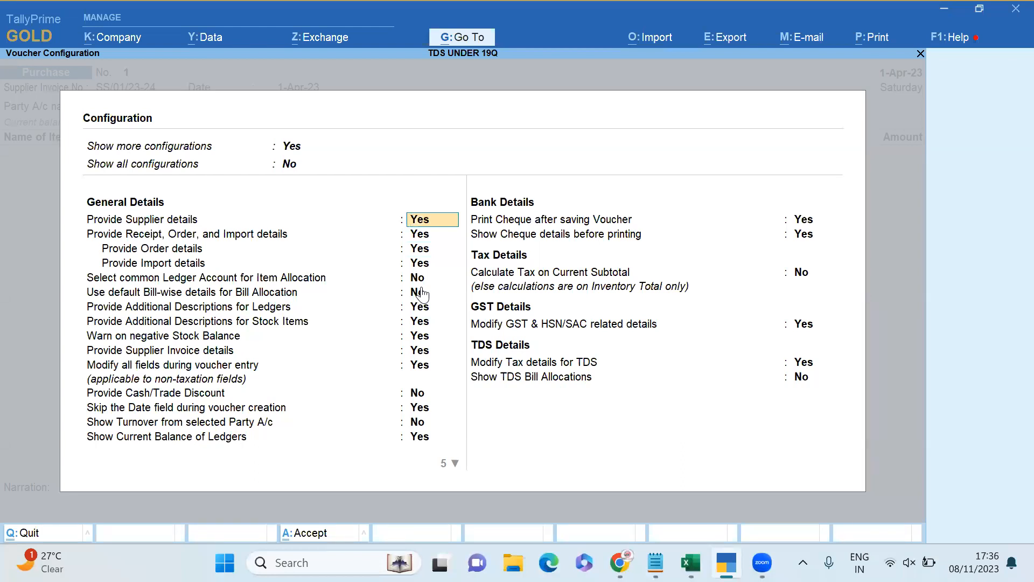
key(ctrl+a)
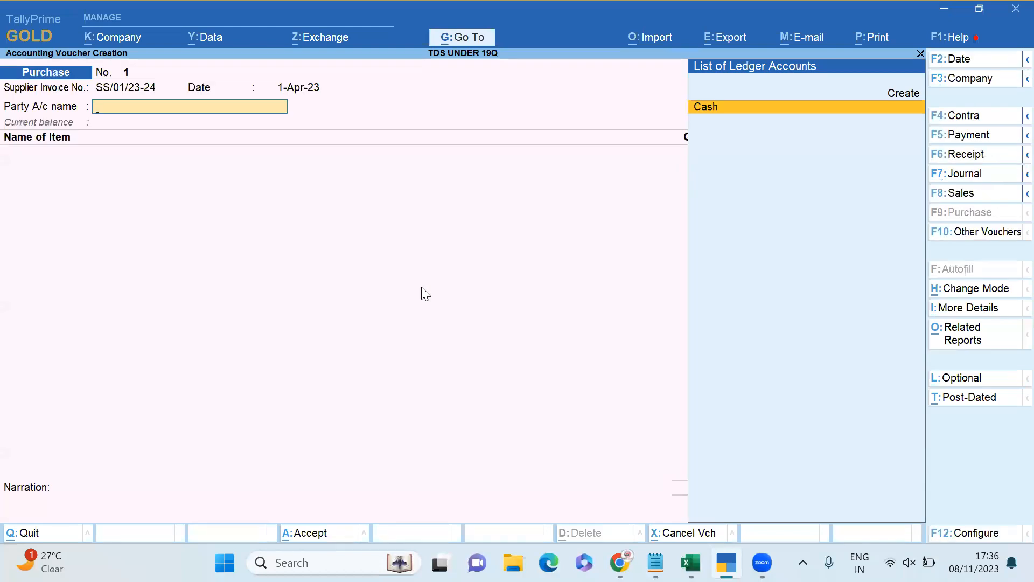
key(alt+c)
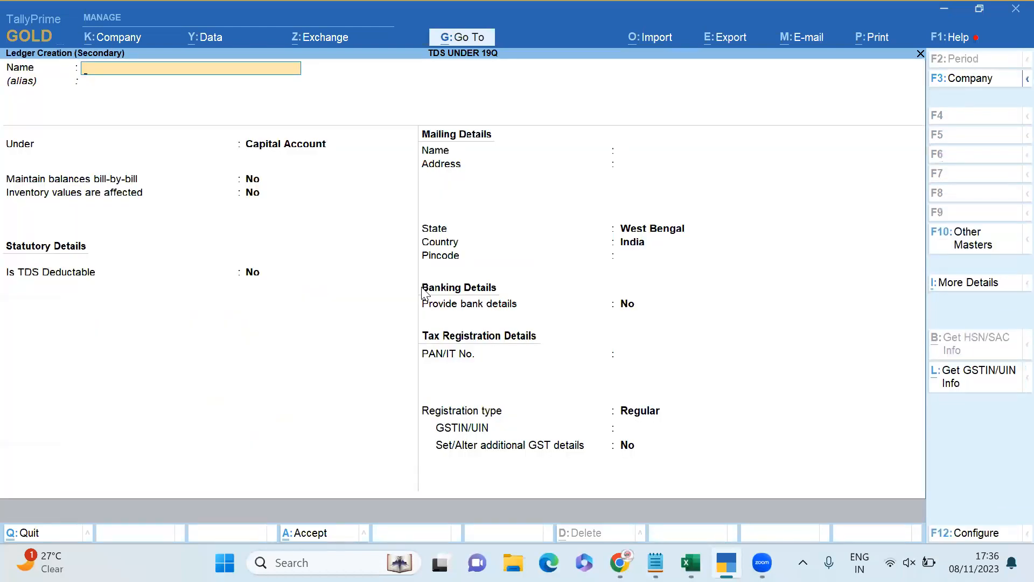
text(RAMESH)
key(Return)
key(Return)
text(SUND)
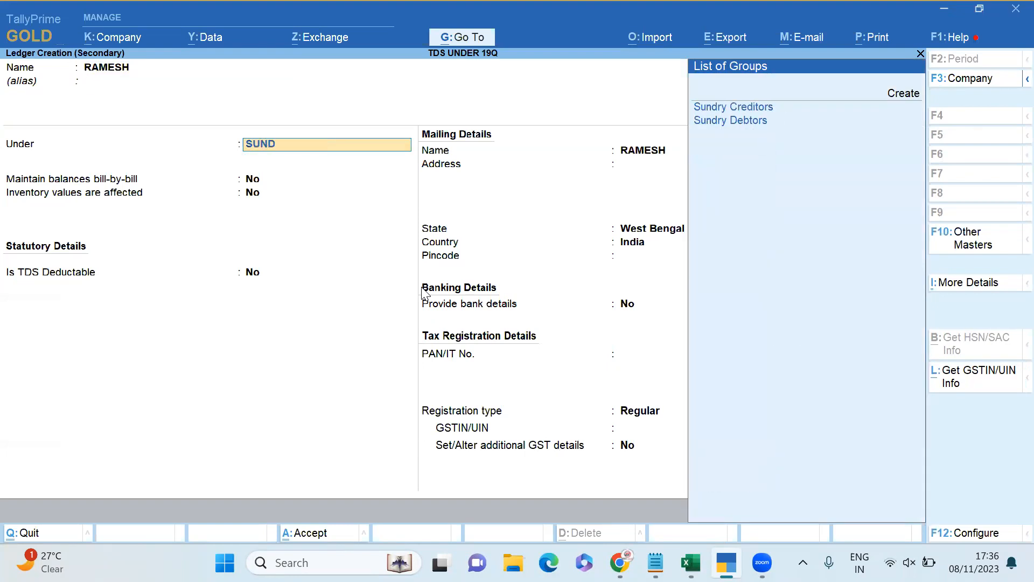
key(Return)
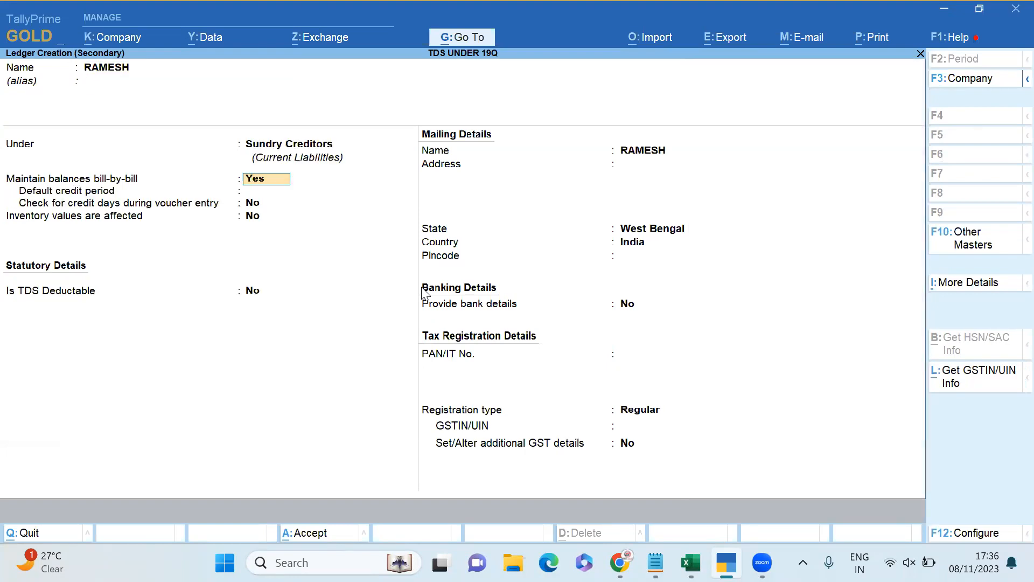
Step: Make the supplier ledger TDS deductable with deductee type Individual/HUF - Resident, and set Deduct TDS in Same Voucher to No
key(Return)
key(Return)
key(Return)
key(Return)
key(Up)
text(y)
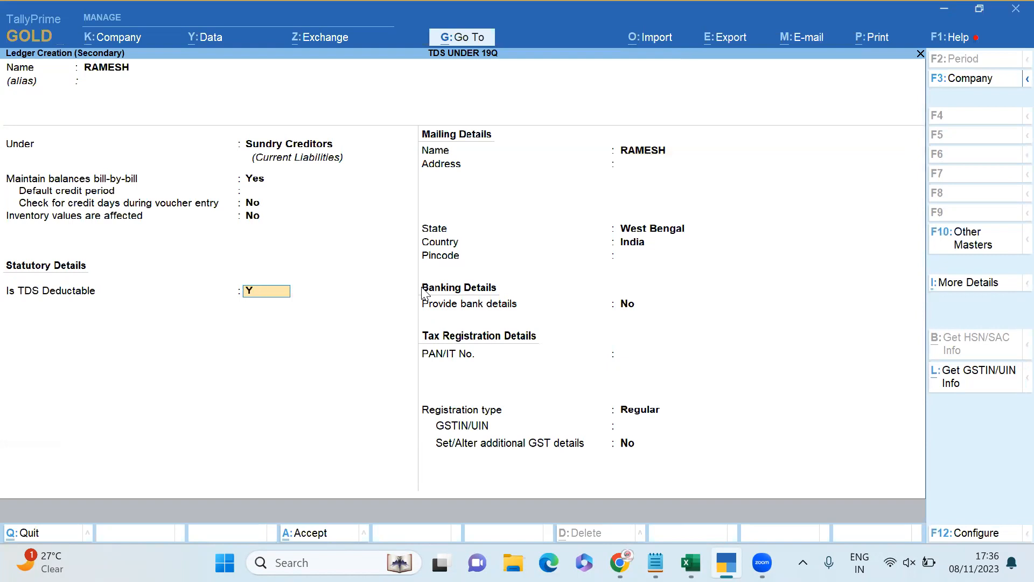
key(Return)
key(Down)
key(Down)
key(Down)
key(Down)
key(Down)
key(Down)
key(Down)
key(Down)
key(Down)
key(Down)
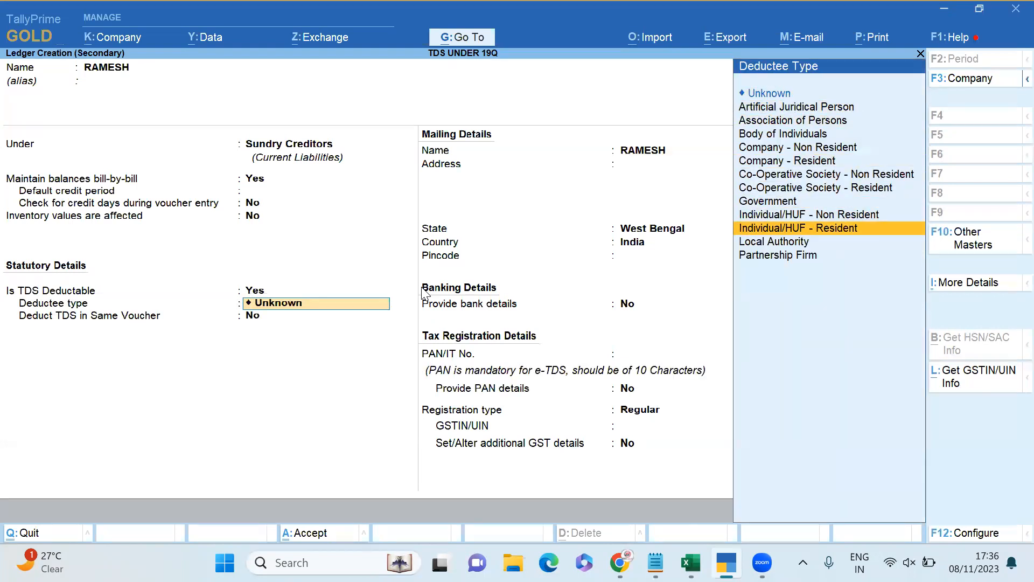
key(Return)
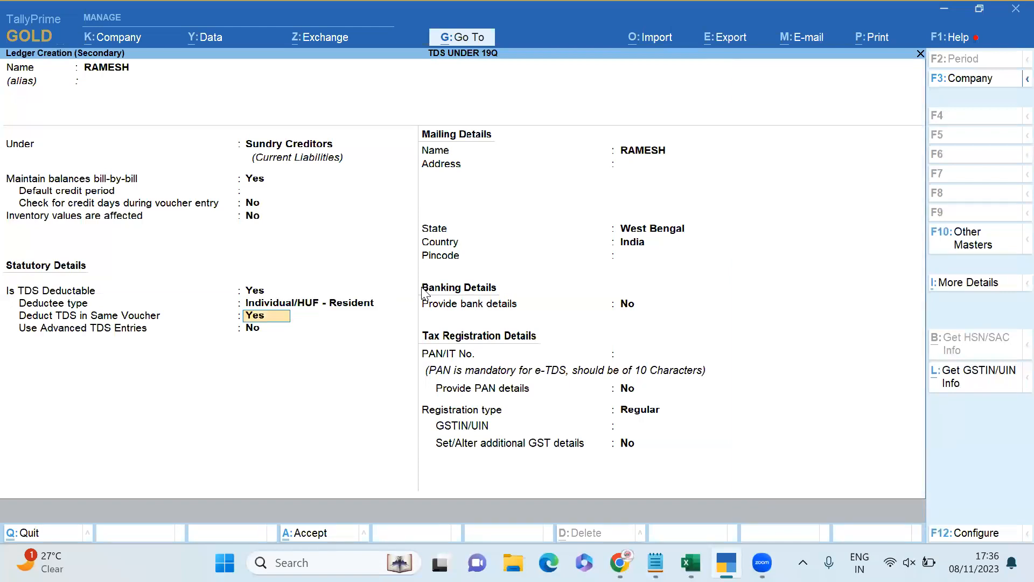
text(no)
key(Return)
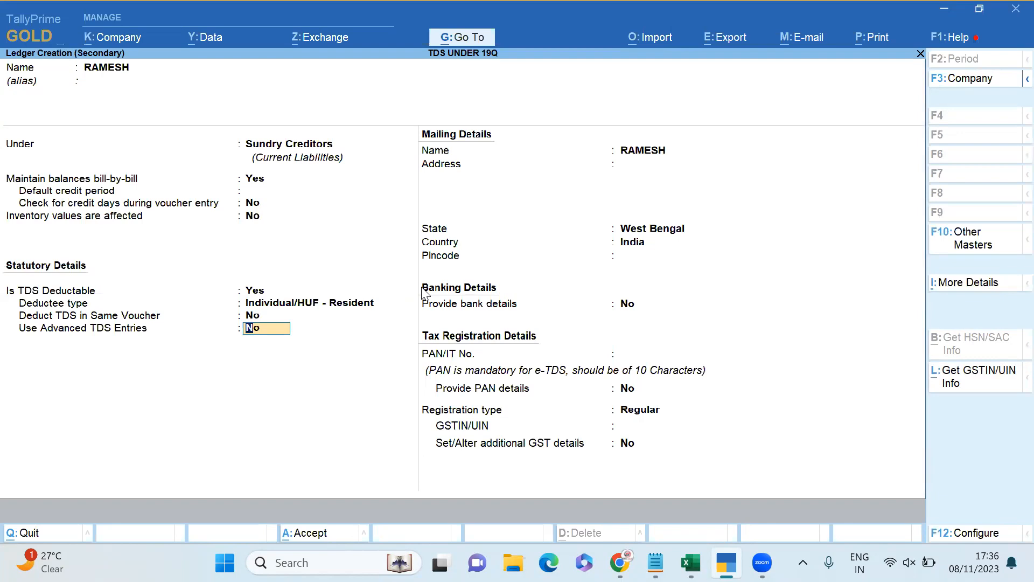
Step: Keep the default advanced TDS, mailing and banking settings, and copy the supplier's PAN from the second GSTIN in Notepad into the ledger
key(Return)
key(Return)
key(Return)
key(Return)
key(Return)
key(Return)
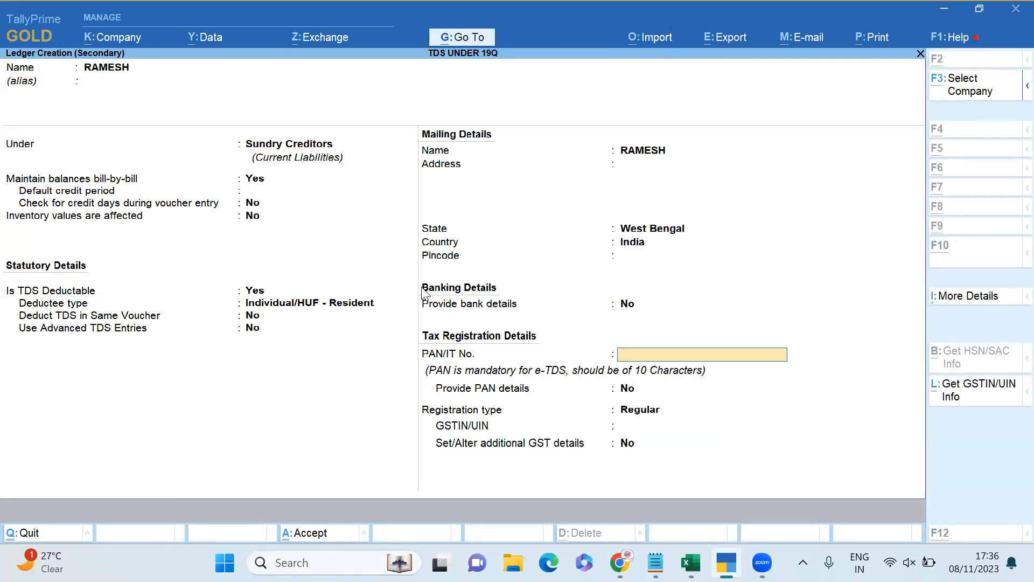
key(alt+Tab)
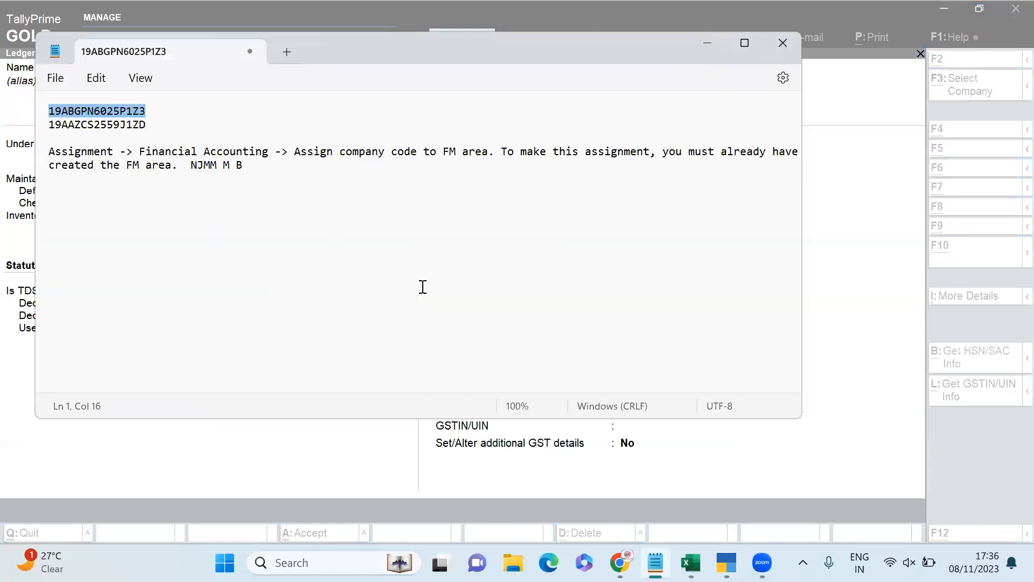
click(219, 194)
drag(62, 129, 129, 127)
key(ctrl+c)
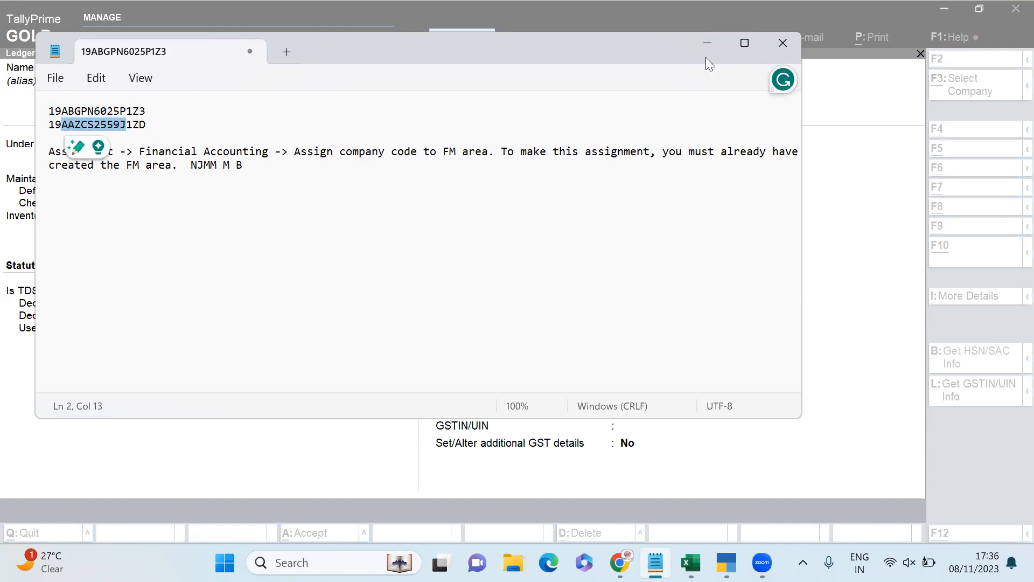
key(alt+Tab)
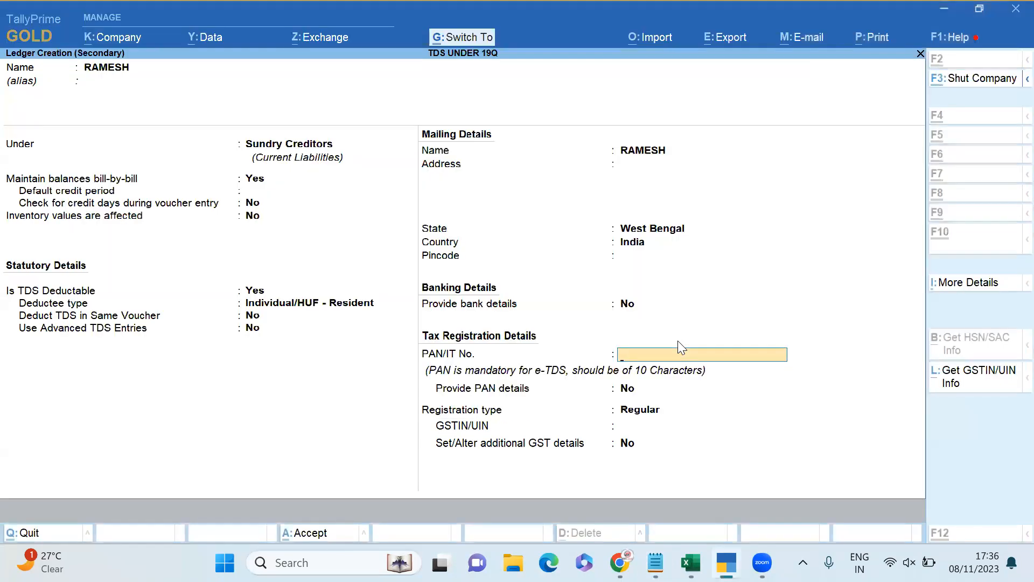
key(ctrl+v)
key(Return)
key(Return)
key(Return)
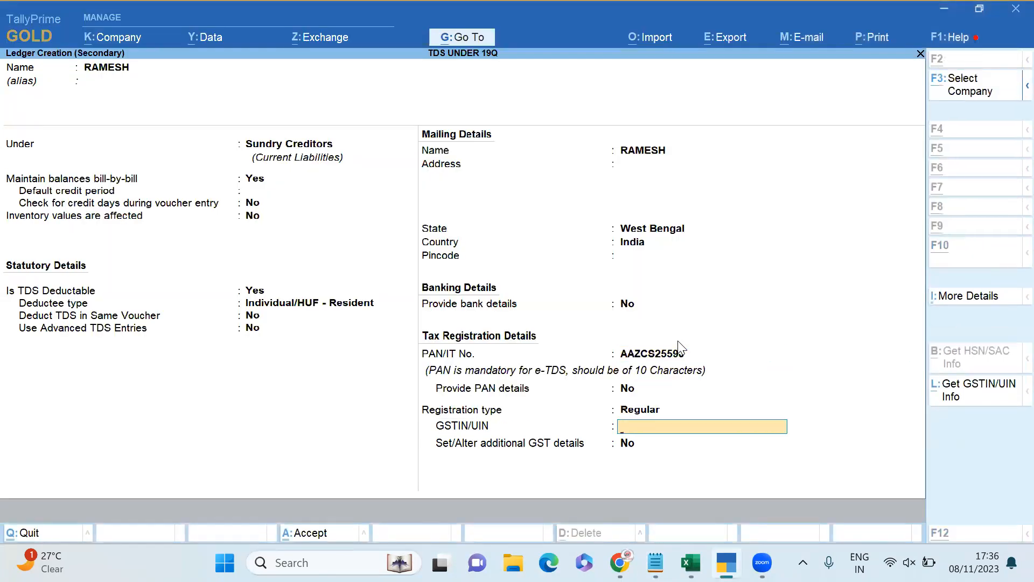
Step: Copy the second GSTIN from the Notepad file into the supplier ledger's GSTIN/UIN, and save the ledger
key(alt+Tab)
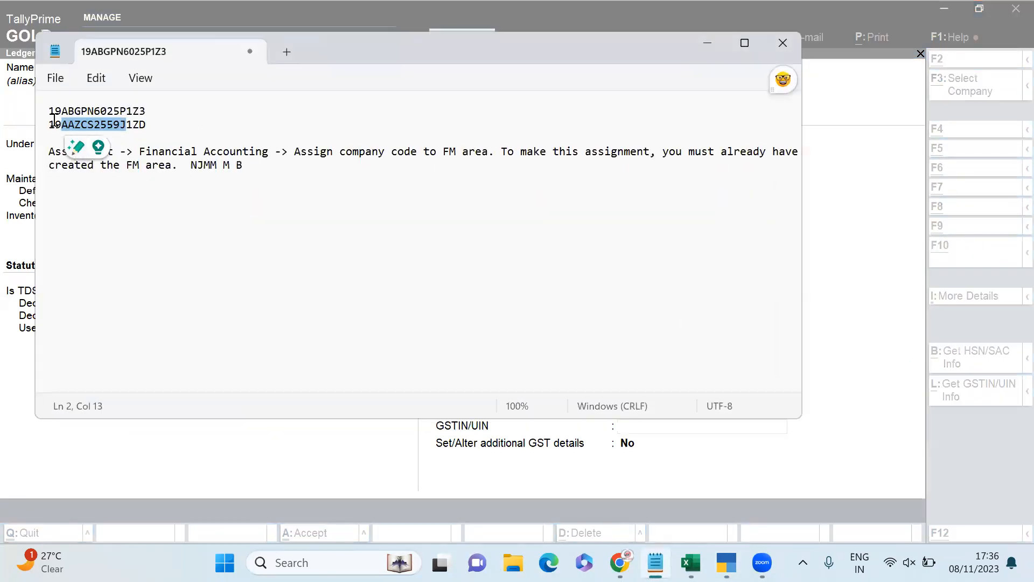
drag(49, 122, 190, 116)
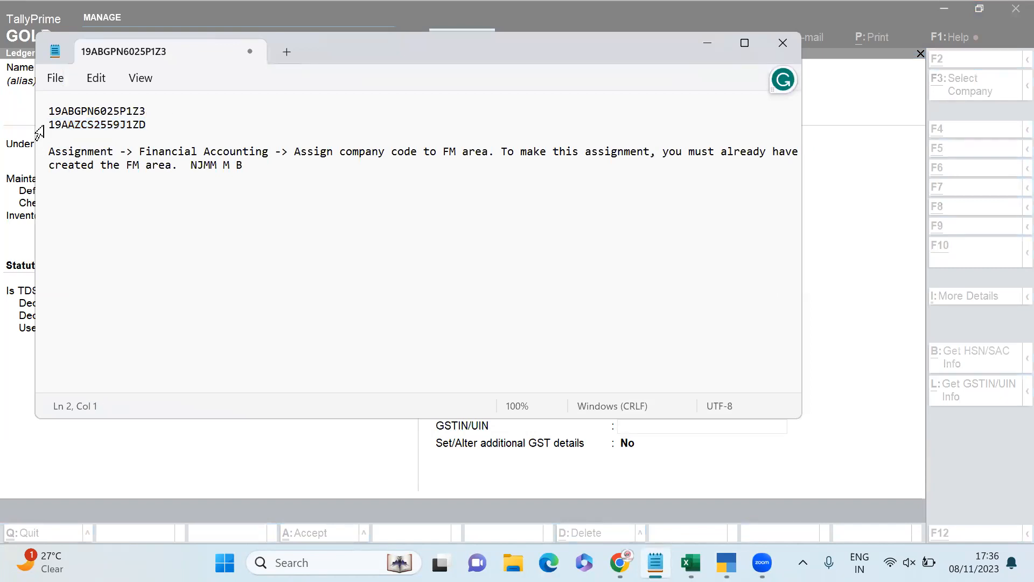
drag(50, 124, 160, 122)
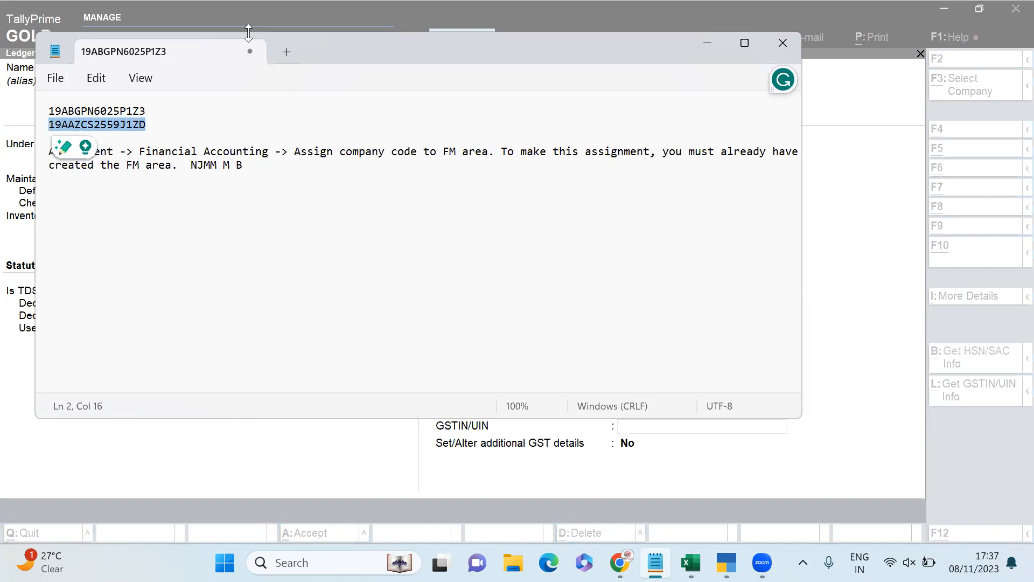
click(716, 47)
key(ctrl+alt+v)
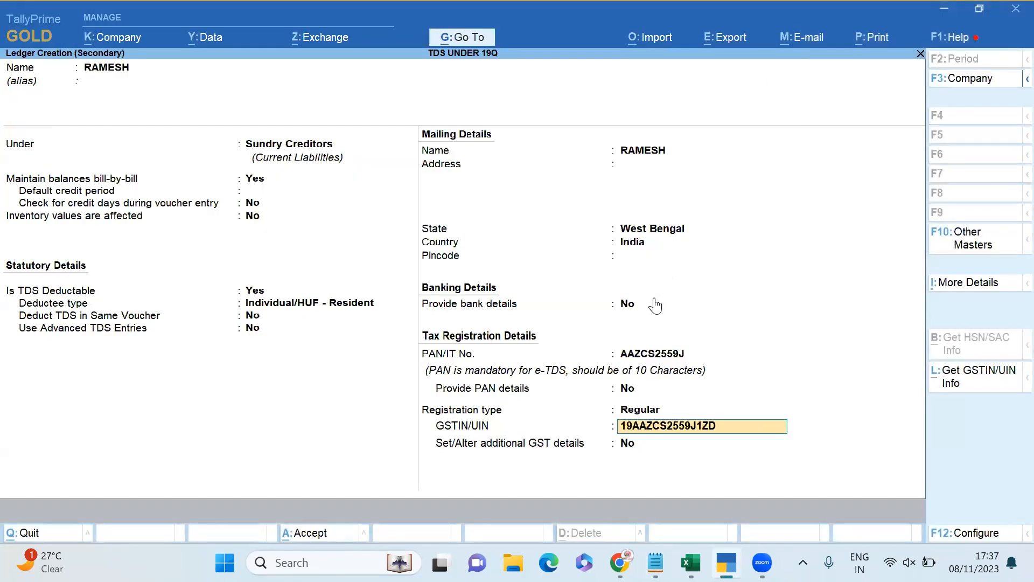
key(Return)
key(Return)
key(Return)
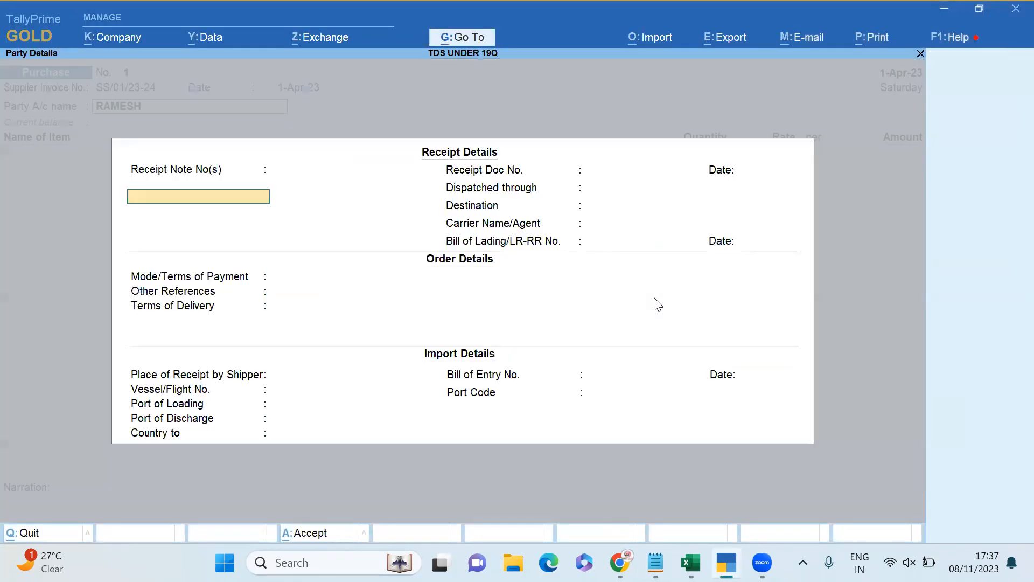
Step: Accept the blank receipt details and the default party details, and start a stock item named ICECREAM under Primary
key(ctrl+a)
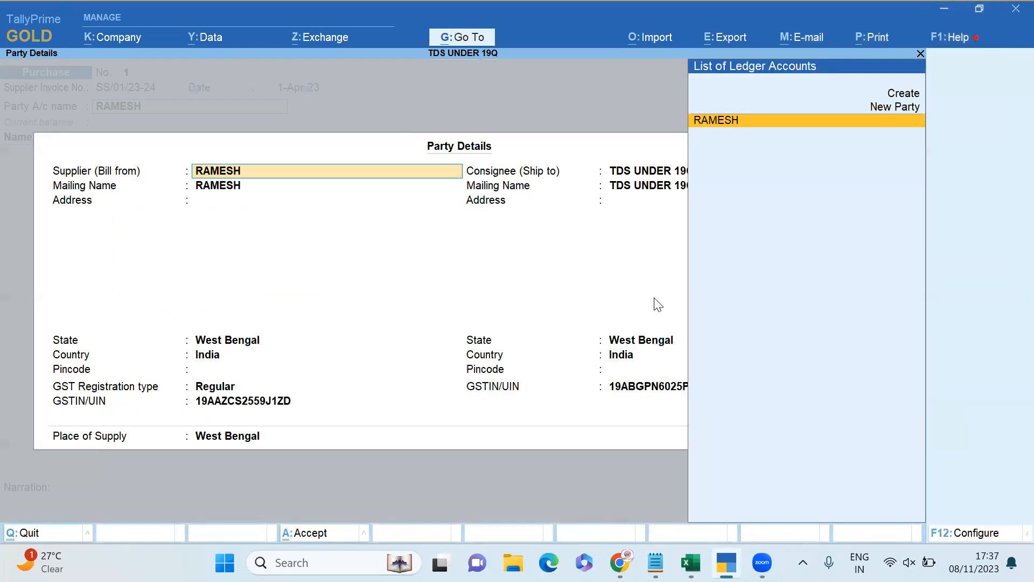
key(ctrl+a)
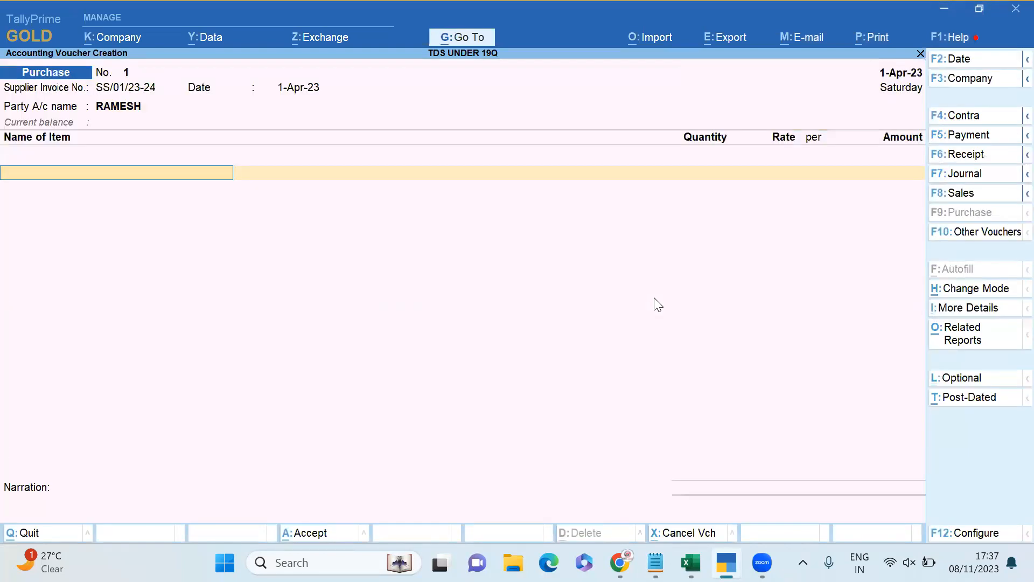
key(alt)
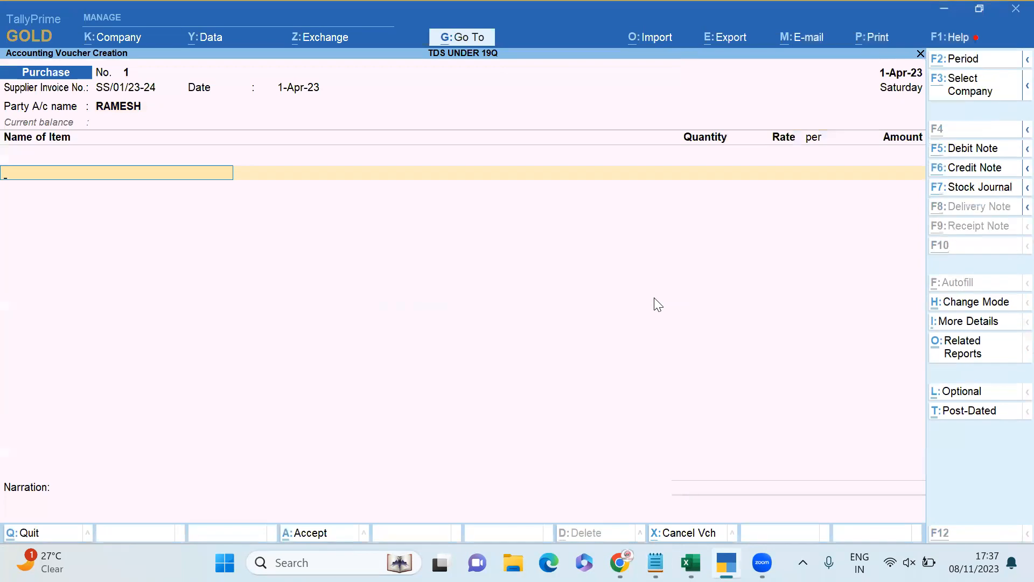
key(alt+c)
text(ICE)
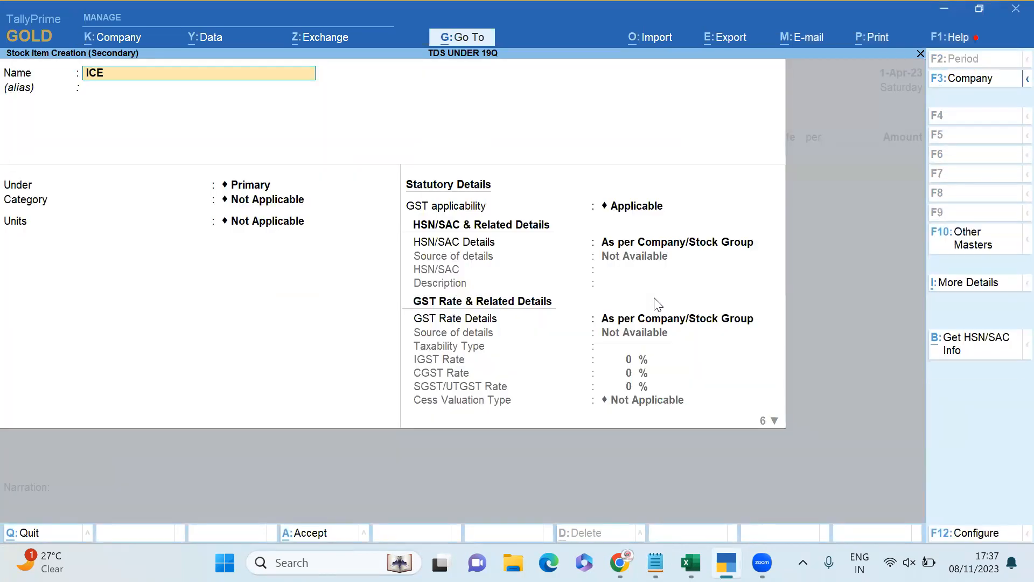
text(CREAM)
key(Return)
key(Return)
key(Return)
key(Return)
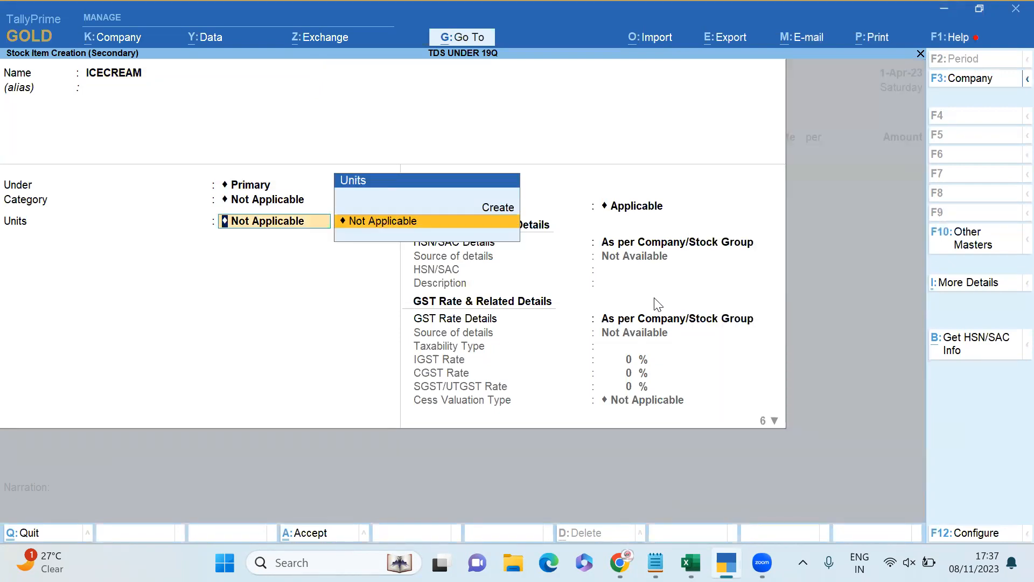
Step: Create a simple unit with symbol PCS, UQC PCS-PIECES and 0 decimal places for the stock item
key(alt)
key(alt+c)
text(PCS)
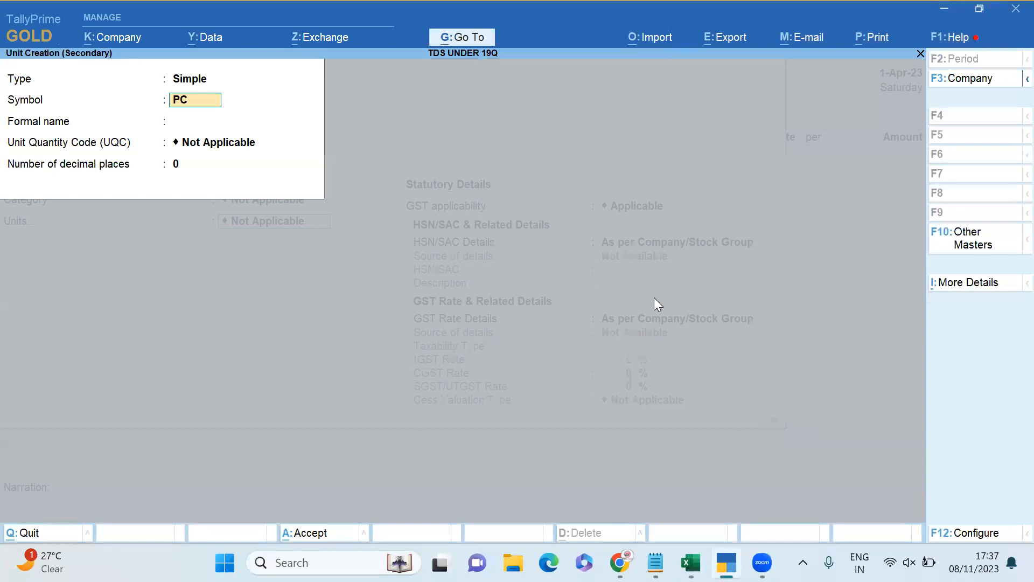
key(Return)
key(Return)
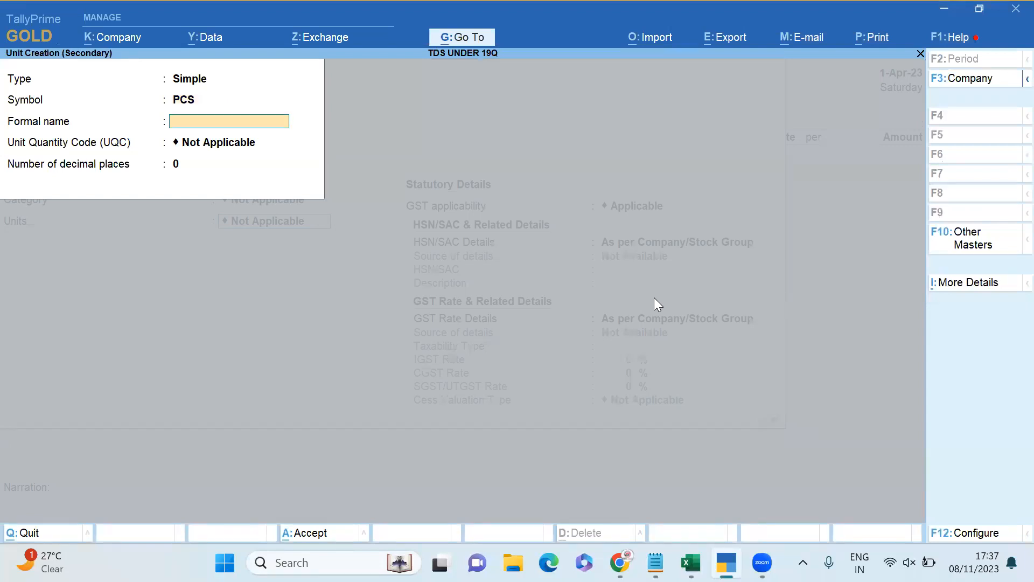
text(PCS-PIECES)
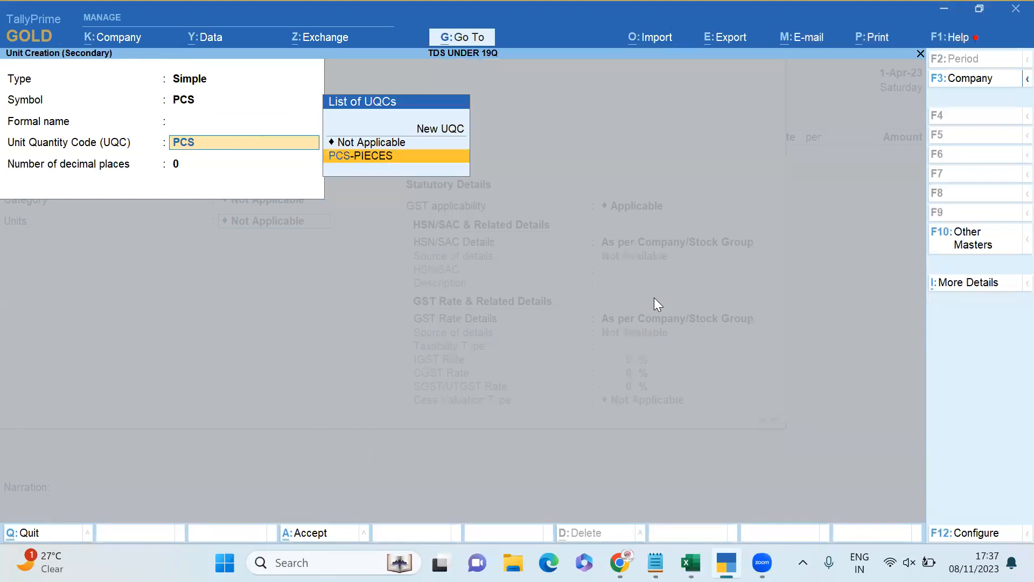
key(Return)
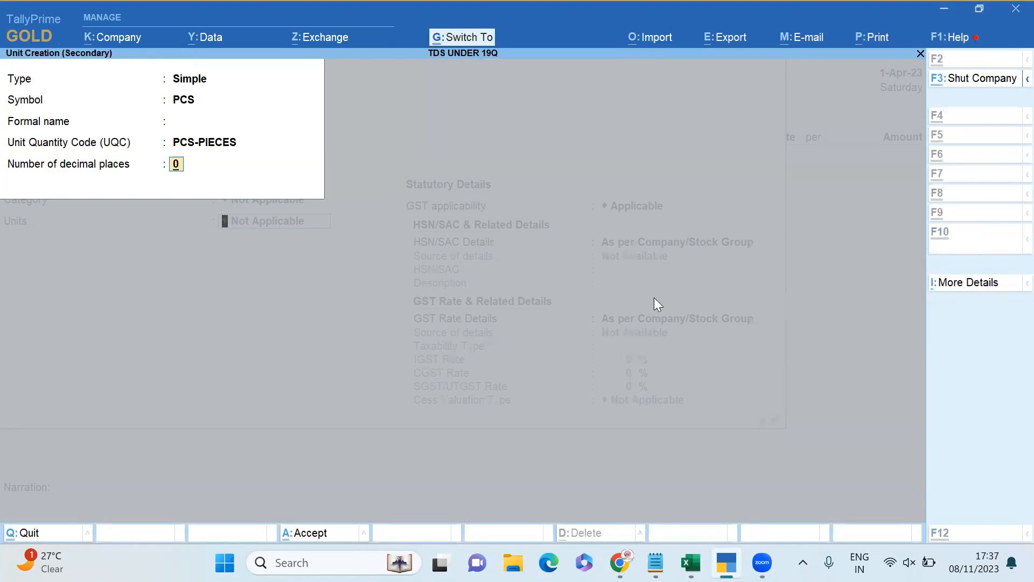
key(ctrl+a)
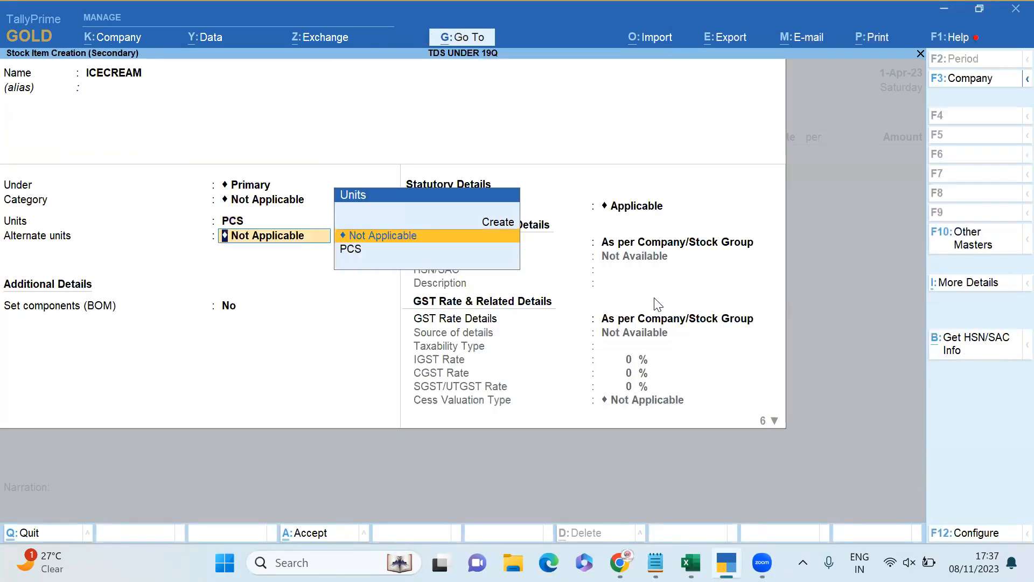
Step: Keep alternate units and GST applicability at their defaults, and specify HSN/SAC 3124 with description GOODS for the stock item
key(Return)
key(Return)
key(Return)
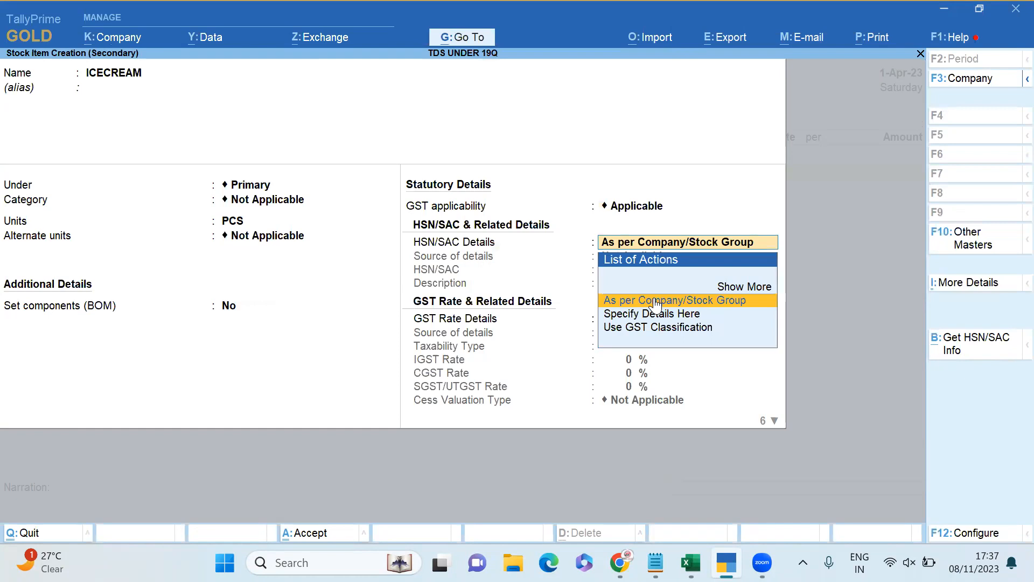
key(Down)
key(Down)
key(Up)
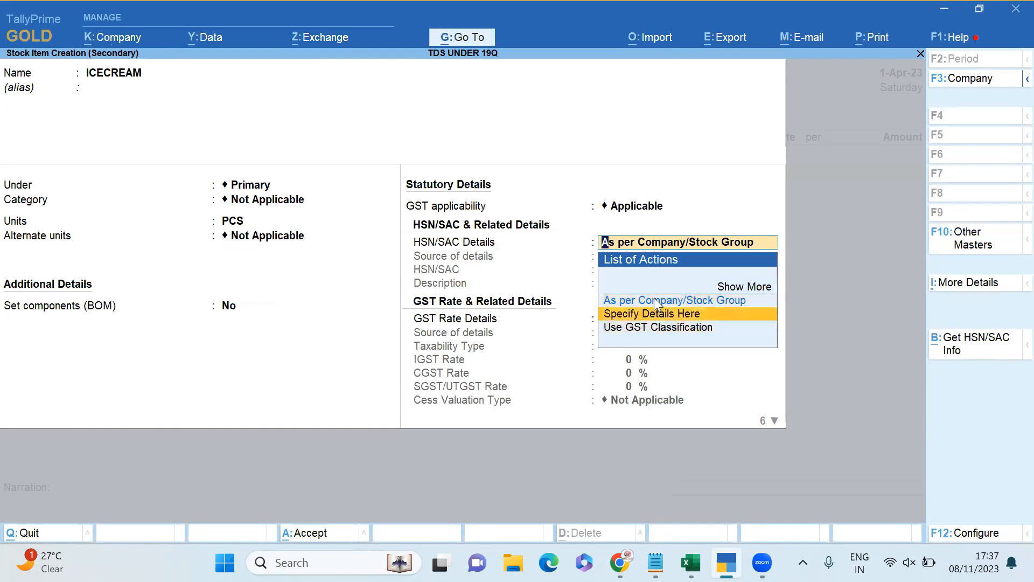
key(Return)
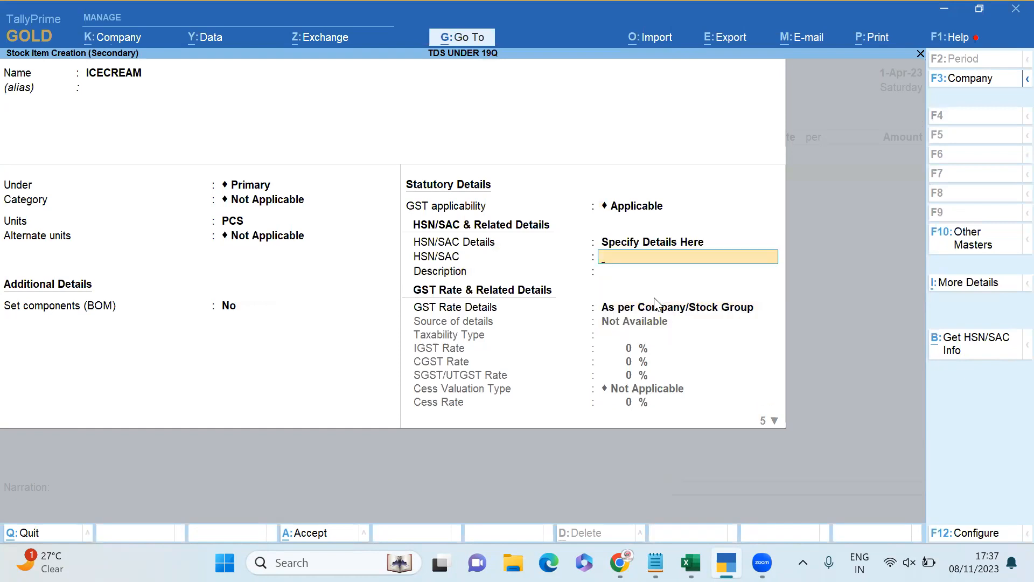
text(3124)
key(Return)
text(GOODS)
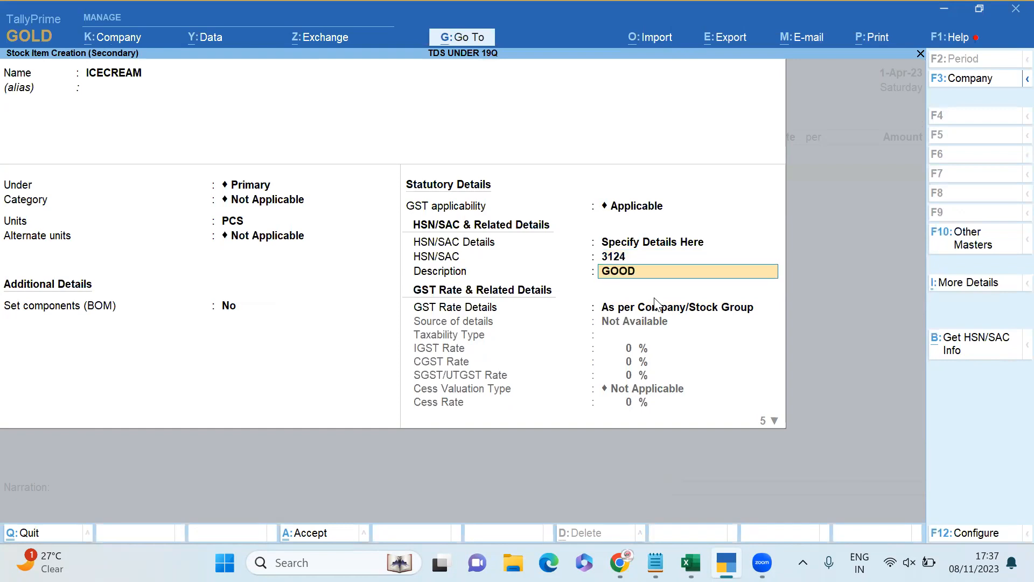
key(Return)
Step: Specify the item's GST rate details as Taxable with 18% IGST, keep type of supply Goods, and save the stock item
key(Down)
key(Return)
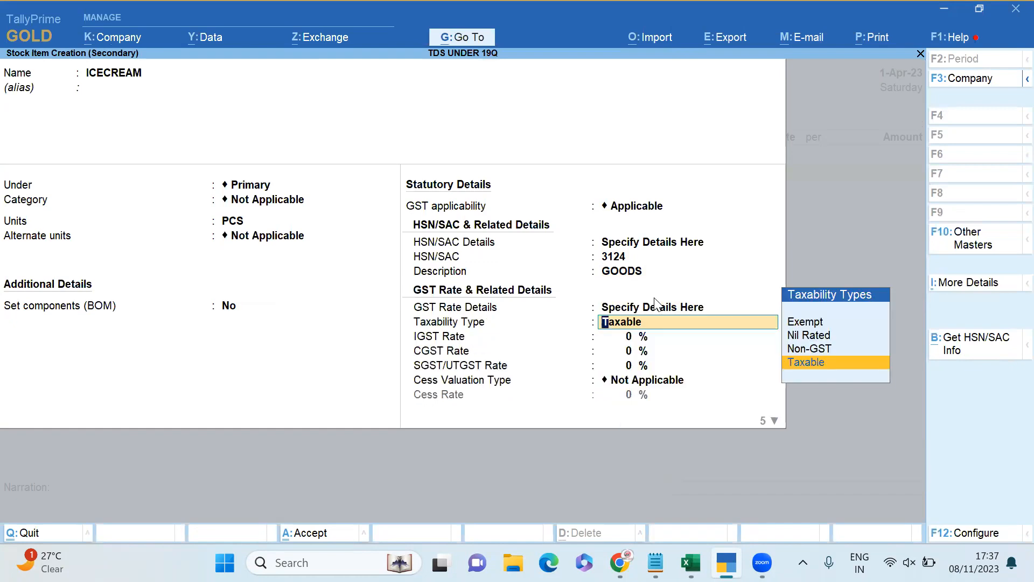
key(Return)
text(18)
key(Return)
key(Return)
key(Return)
key(Return)
key(Return)
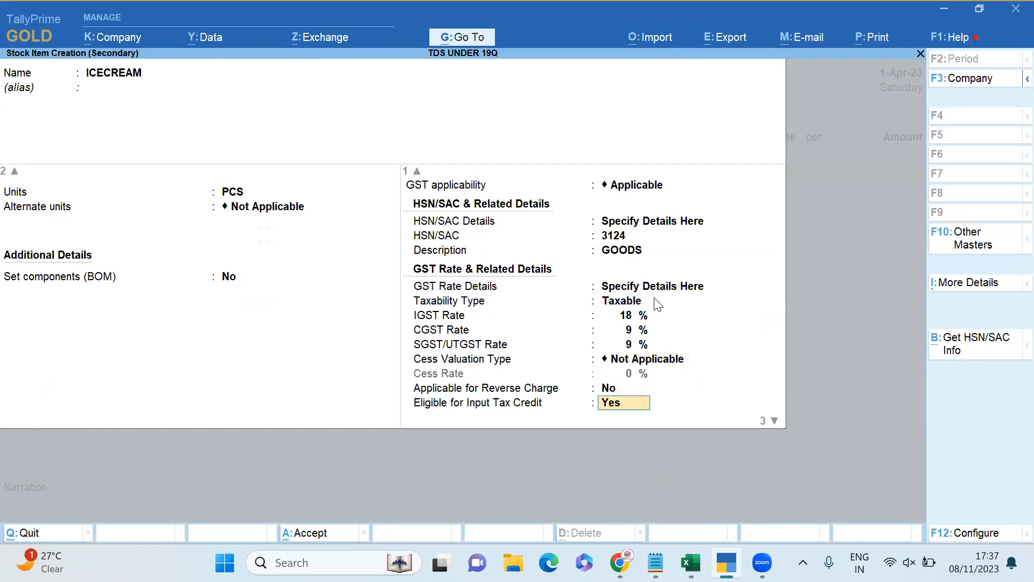
key(Return)
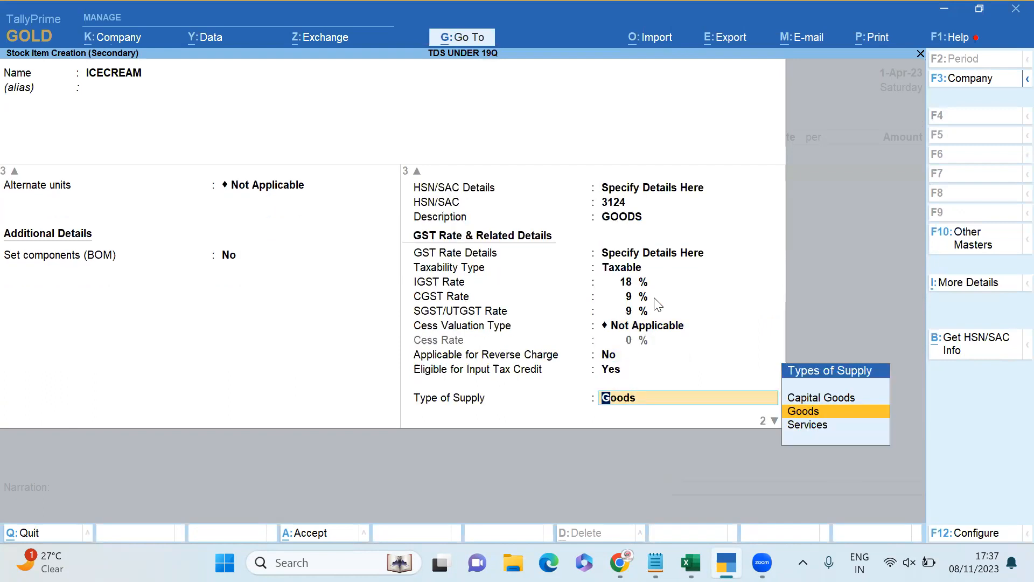
key(Return)
key(Return)
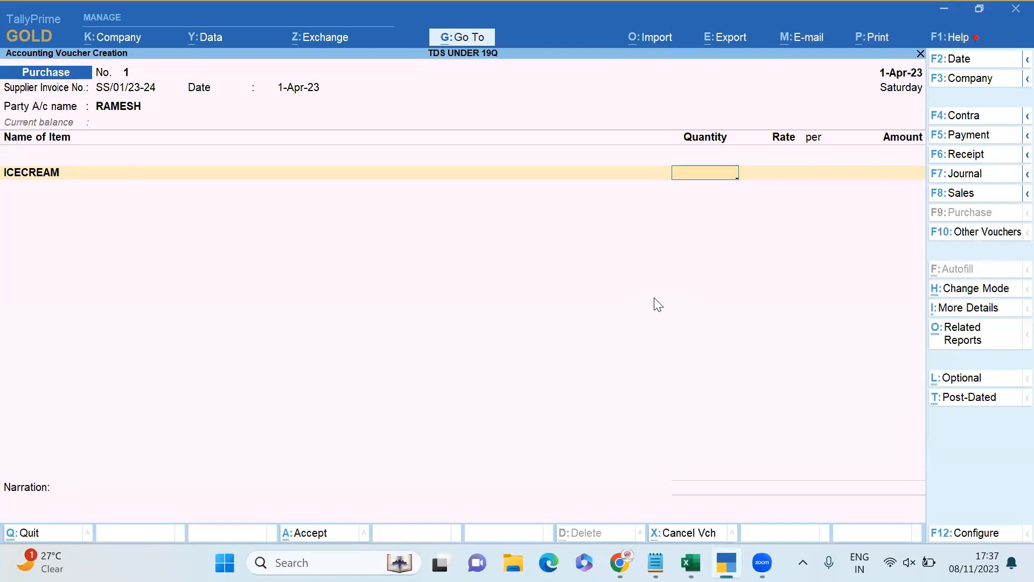
Step: Enter 3,000 PCS of ICECREAM at a rate of 1,000 per PCS in the purchase voucher
text(3,00)
text(000)
key(Return)
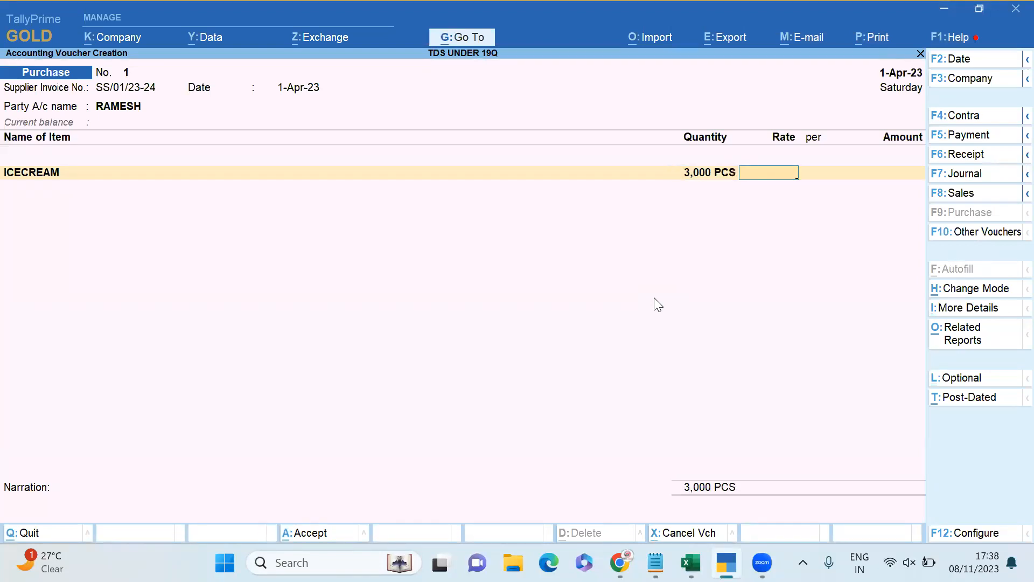
text(1000)
key(Return)
key(Return)
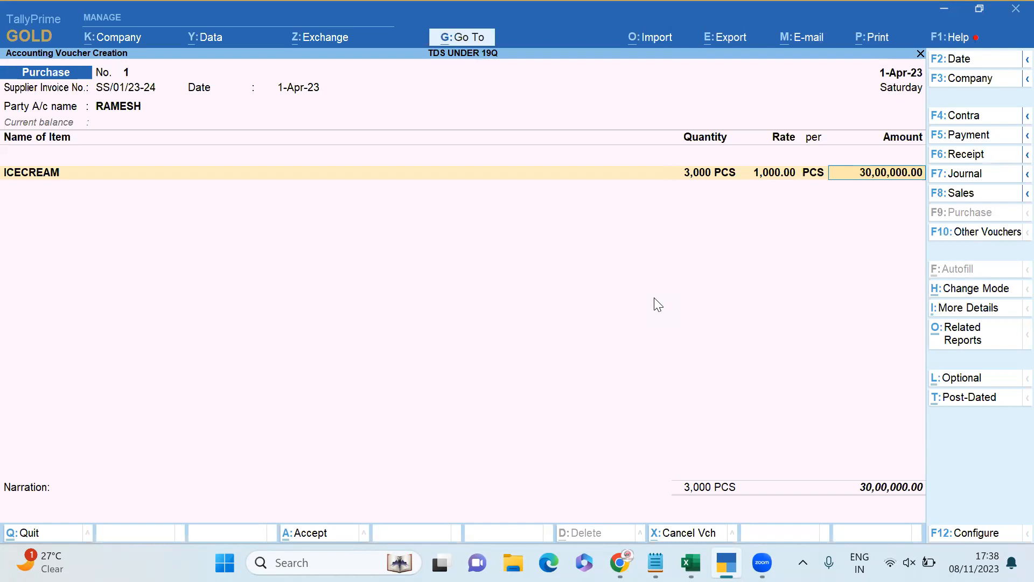
key(Return)
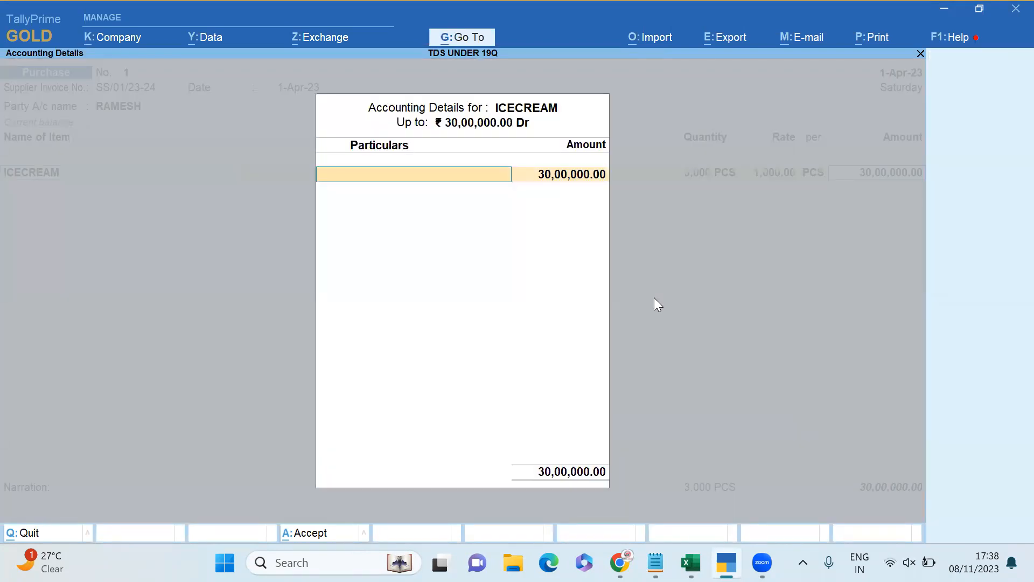
Step: Start a ledger named PURCHASE under Purchase Accounts for the item's accounting details
key(alt+c)
text(P)
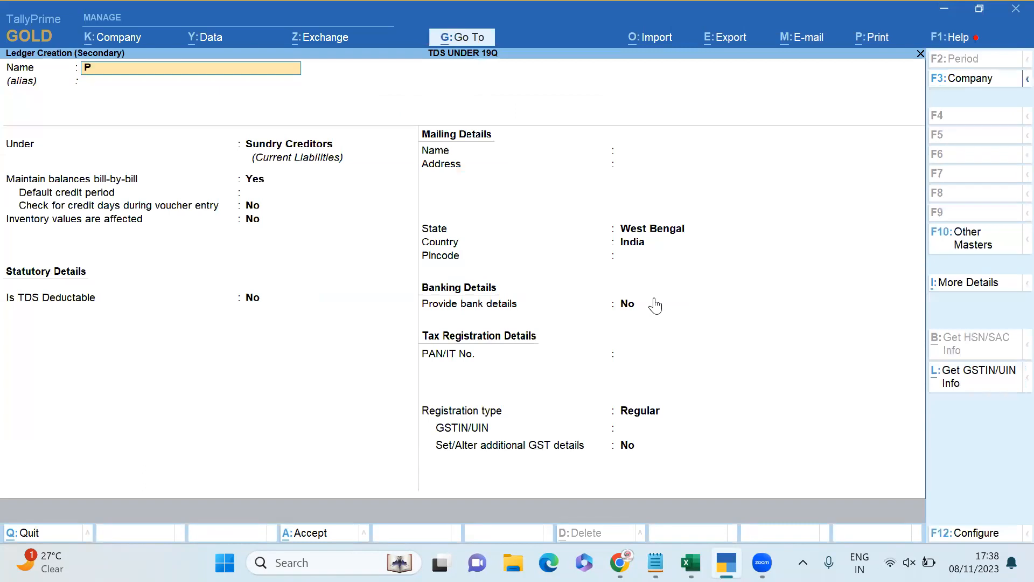
text(URCHASE)
key(Return)
text(PURCHASE)
key(Return)
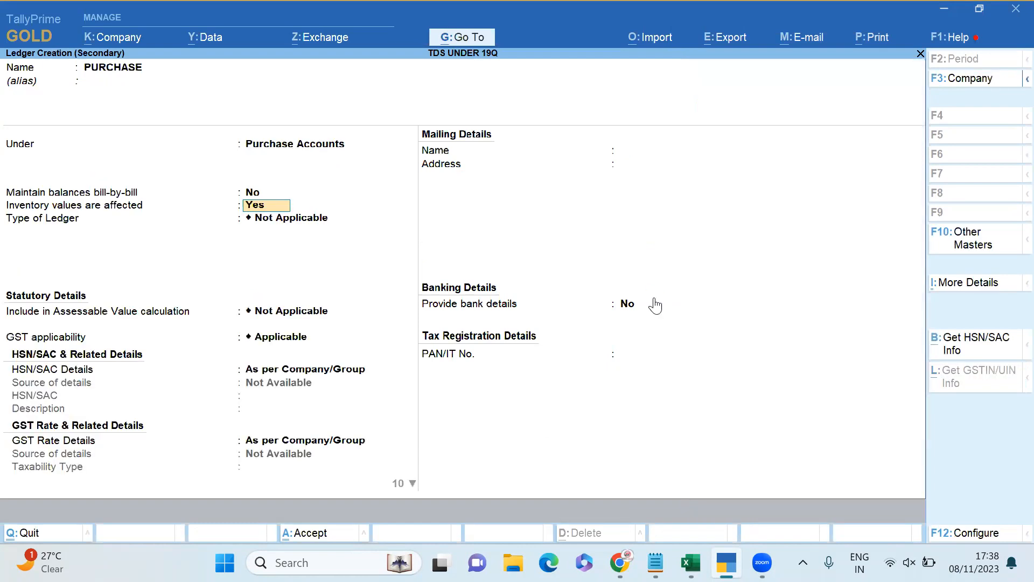
Step: Keep the PURCHASE ledger's inventory and GST defaults, and set its type of supply to Goods
key(Return)
key(Return)
key(Return)
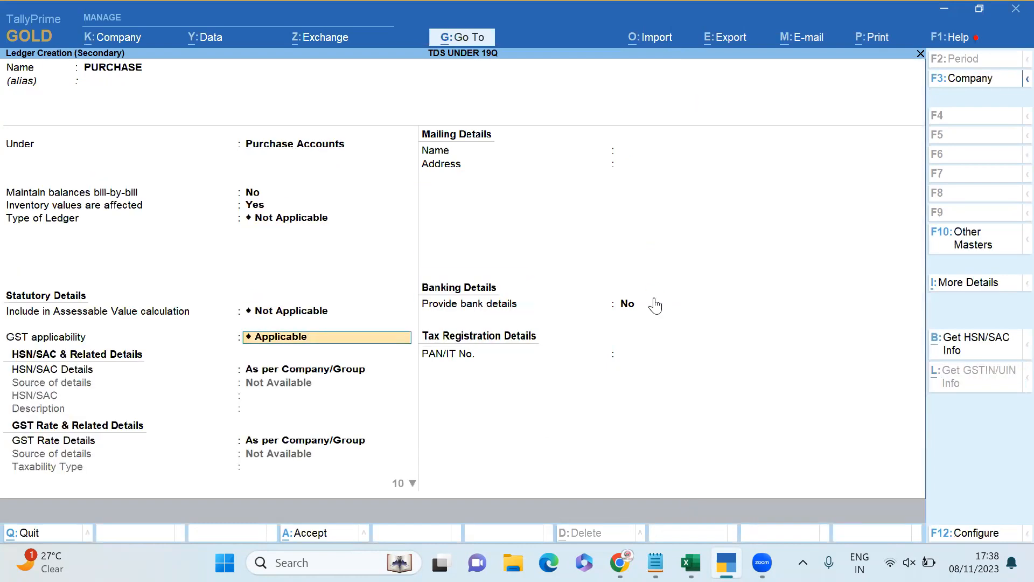
key(Return)
key(Return)
key(Return)
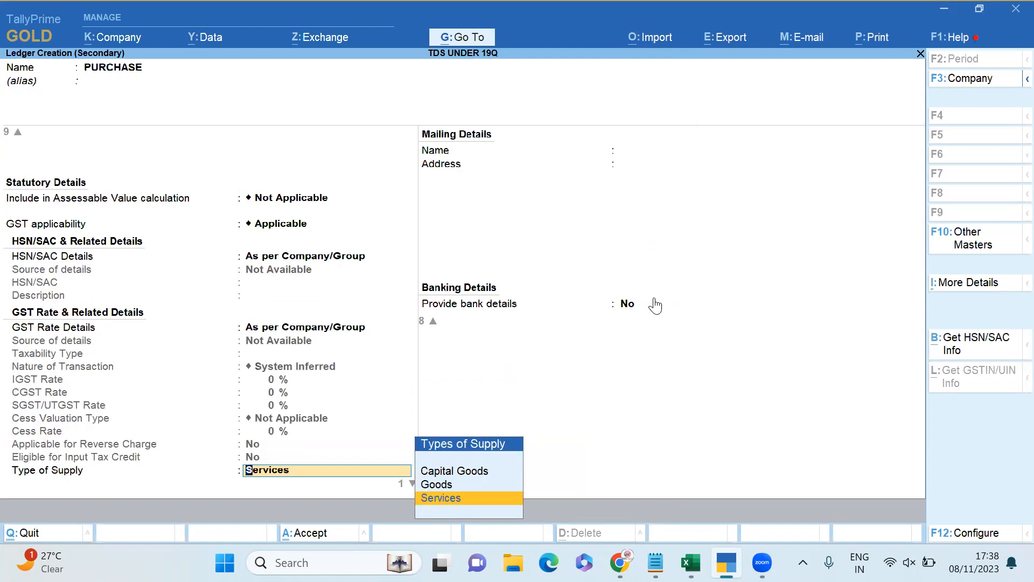
key(Up)
key(Return)
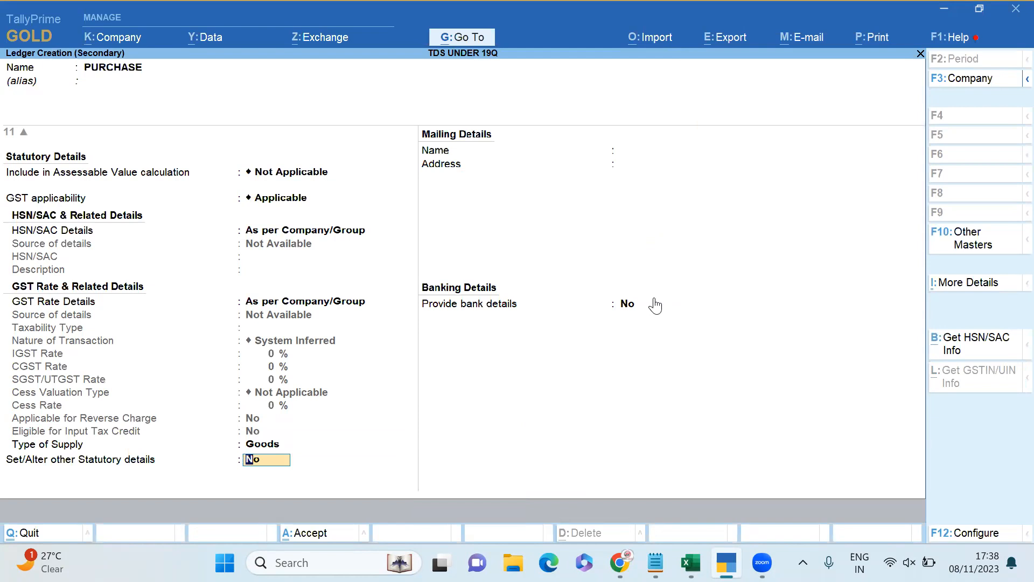
Step: Turn on other statutory details for the PURCHASE ledger and set TDS to Applicable
text(y)
key(Return)
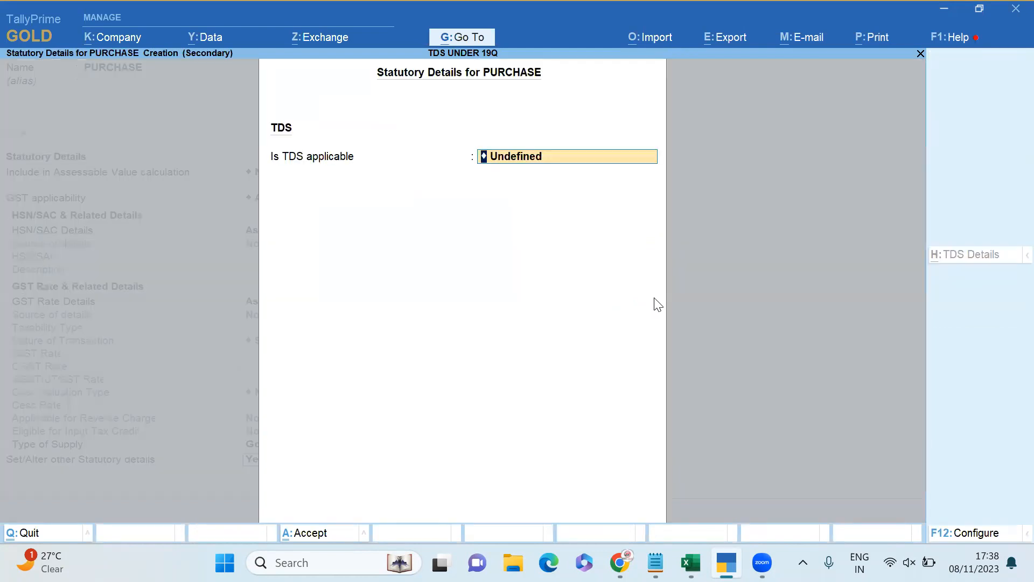
key(space)
key(Down)
key(Return)
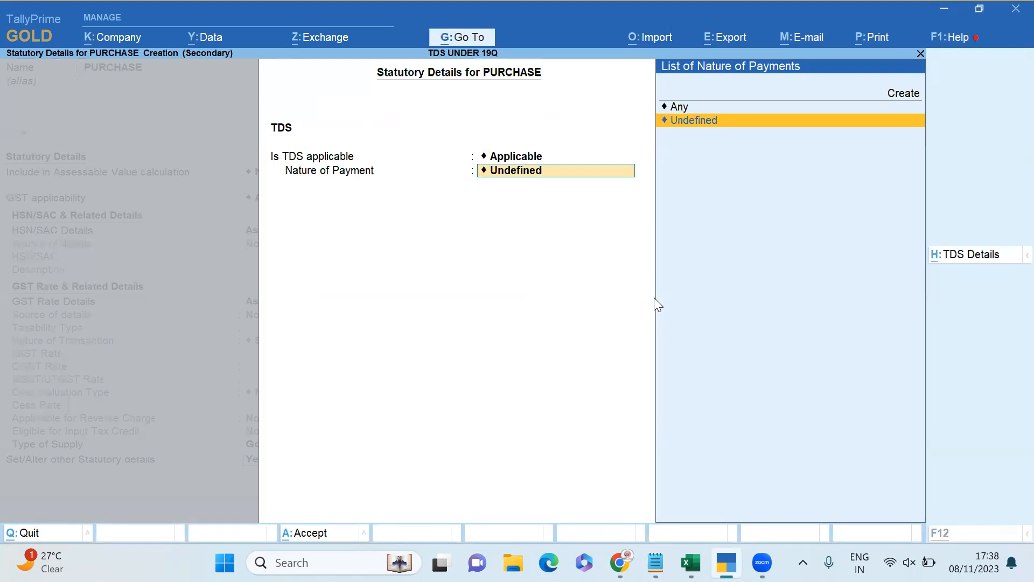
Step: Start a new TDS nature of payment from the predefined section 194Q entry, Payment of certain sum for purchase of goods
key(alt+c)
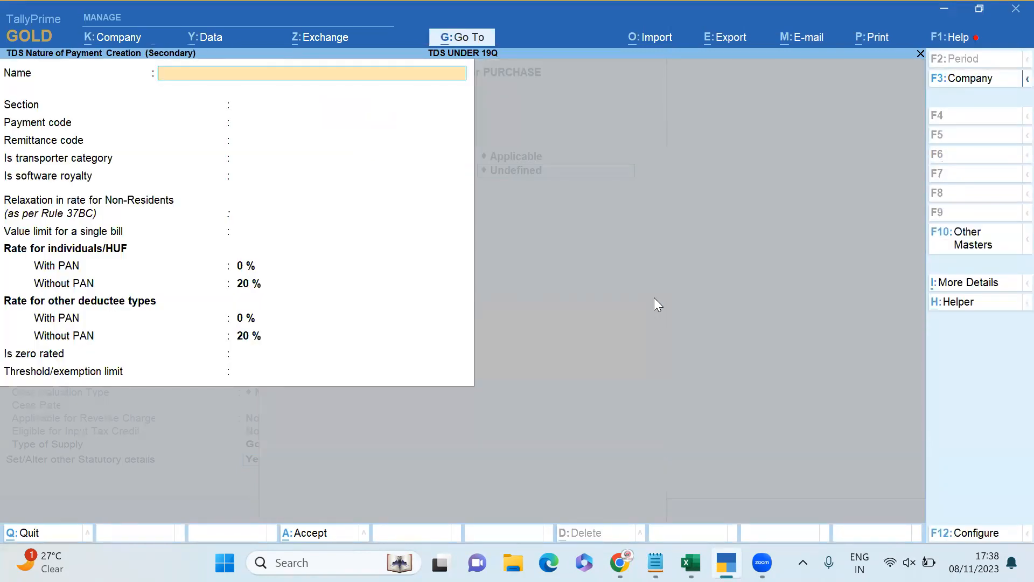
click(964, 302)
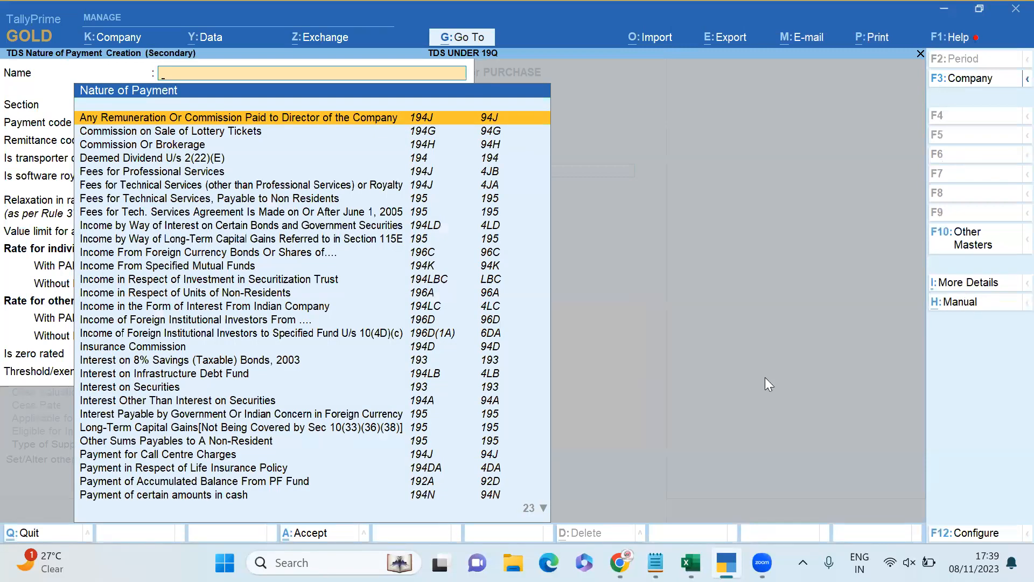
text(194)
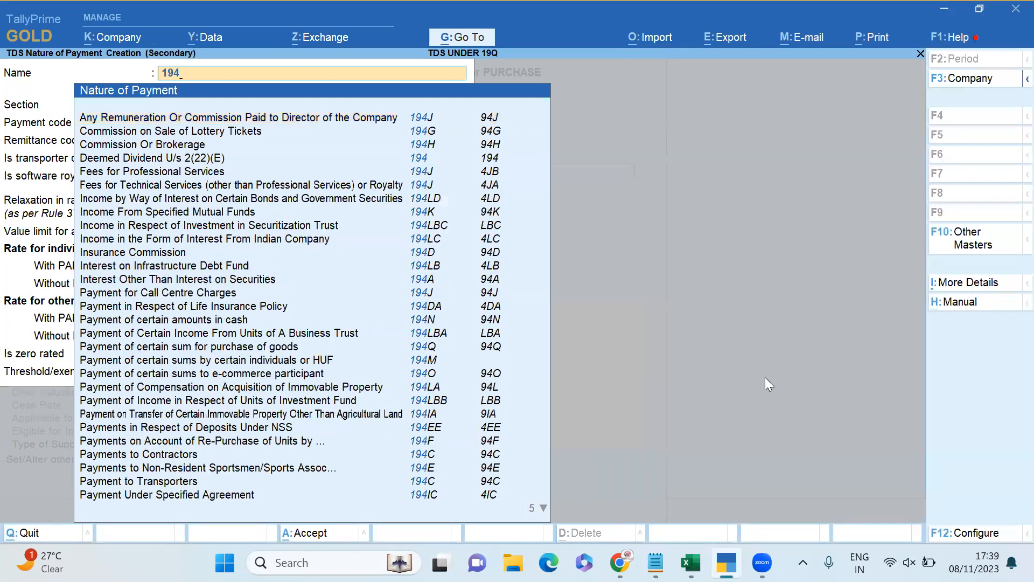
text(Q)
key(Return)
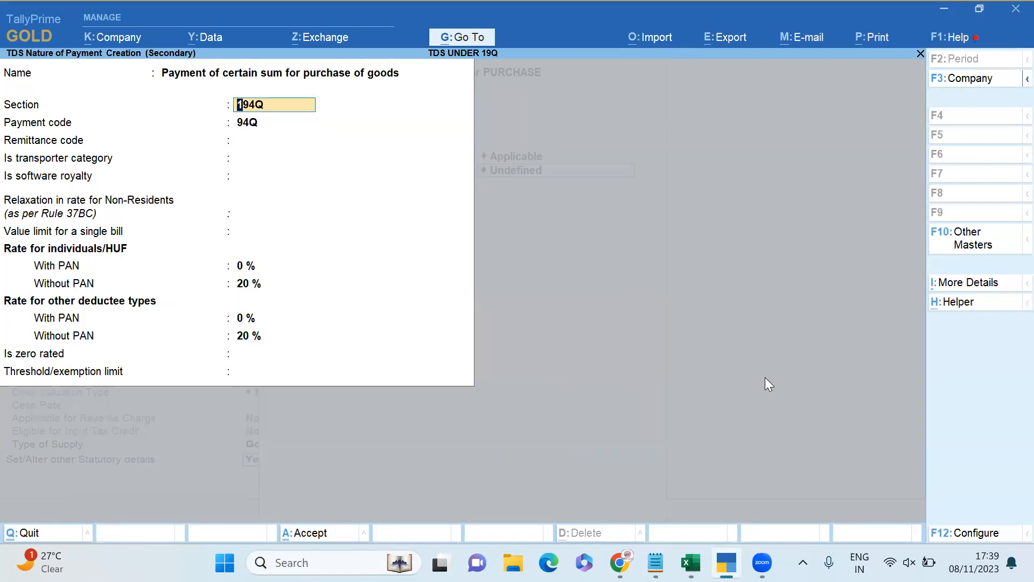
Step: Keep the default payment code and category options, and set the with-PAN rate to 0.10% for individuals/HUF and other deductee types
key(Return)
key(Return)
key(Return)
key(Return)
key(Return)
key(Return)
key(Return)
key(BackSpace)
key(Return)
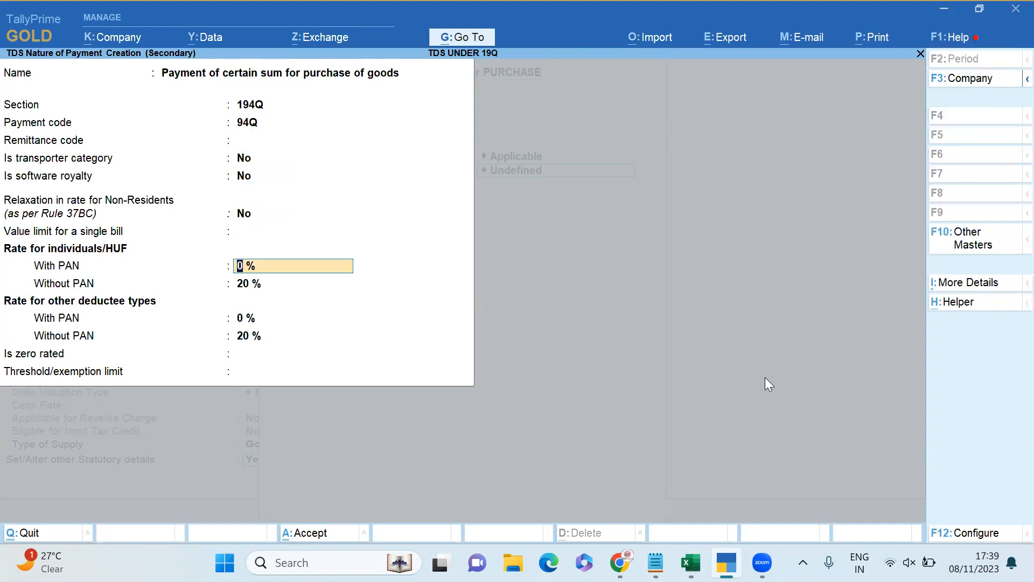
text(0.10)
key(Return)
key(Return)
key(Return)
key(Return)
text(5)
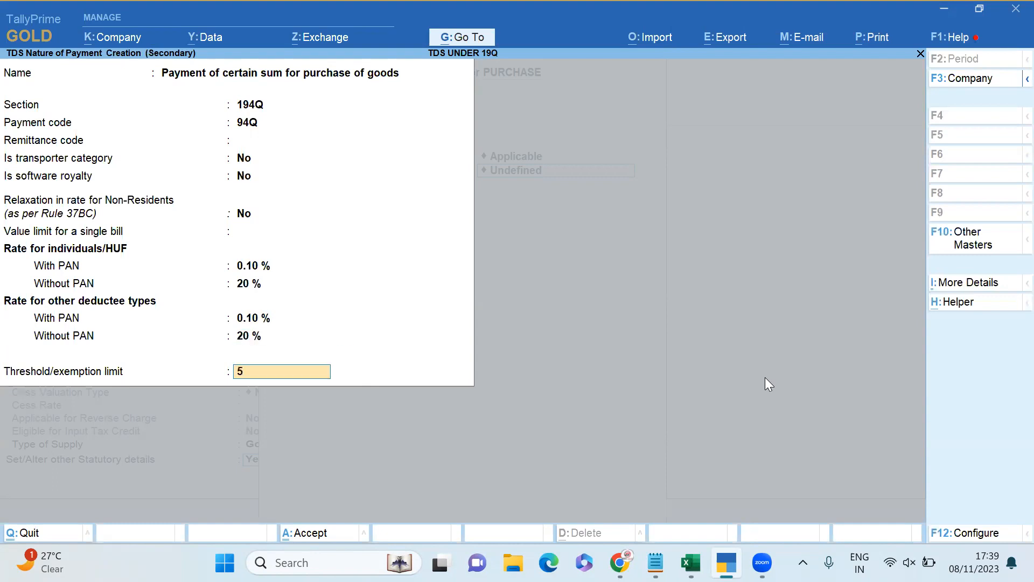
text(,00,00,000)
key(Return)
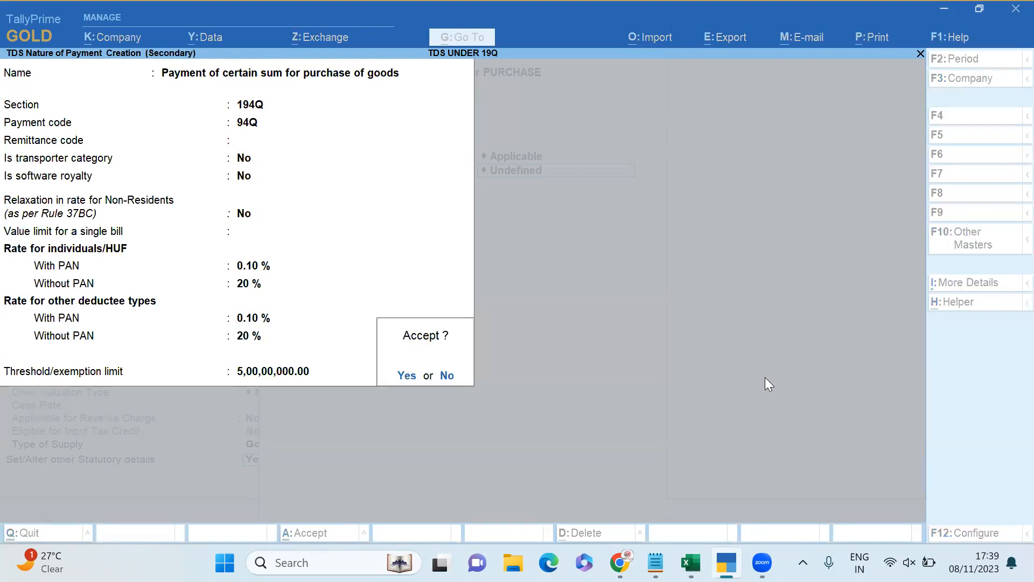
key(Escape)
Step: Set the threshold/exemption limit to 50,00,000, and save both the nature of payment and the PURCHASE ledger
text(50)
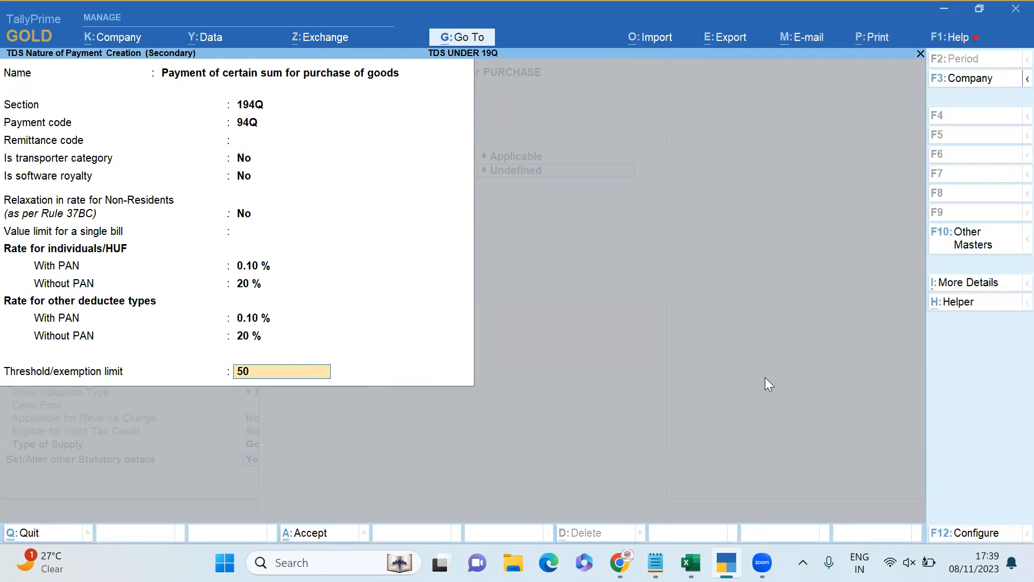
text(00000)
key(Return)
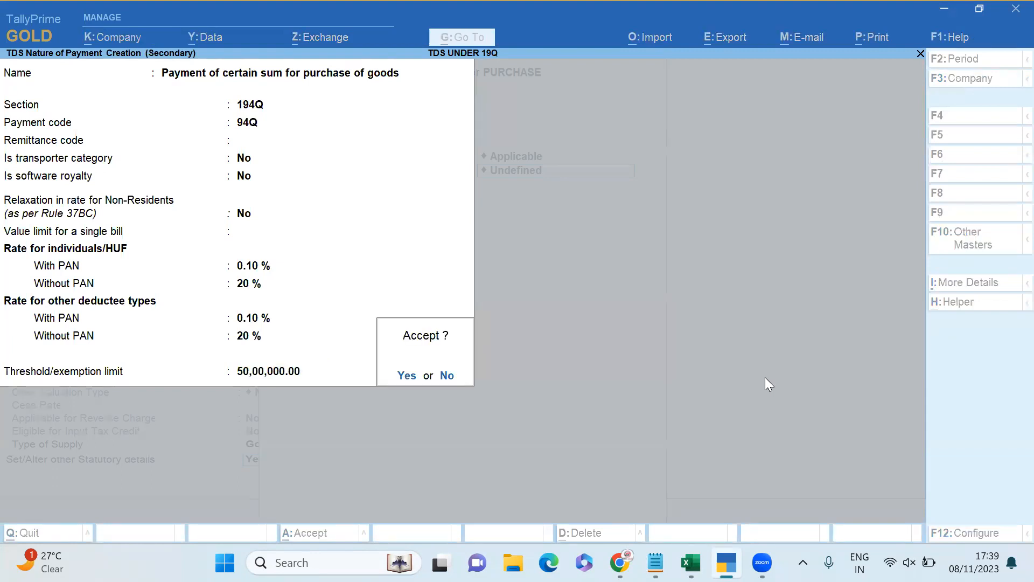
key(Return)
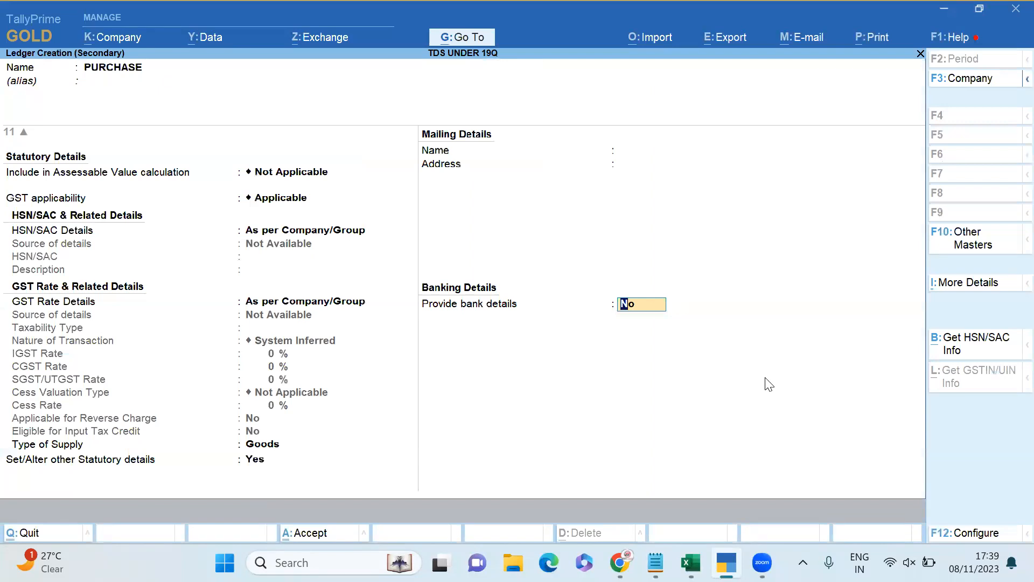
key(ctrl+a)
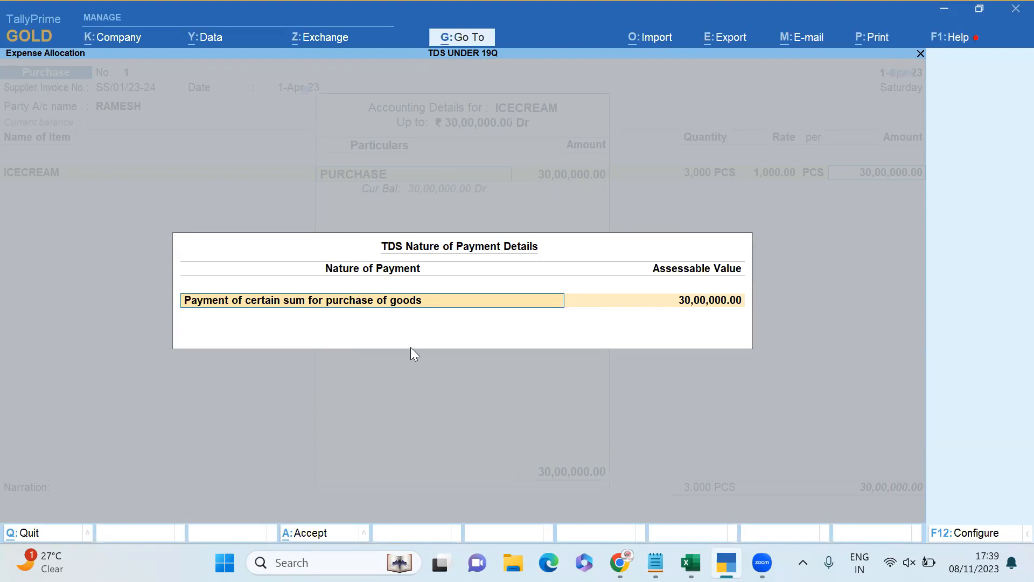
Step: Keep modification of the assessable amount allowed, and accept the section 194Q TDS and GST details for the ICECREAM purchase line
click(964, 533)
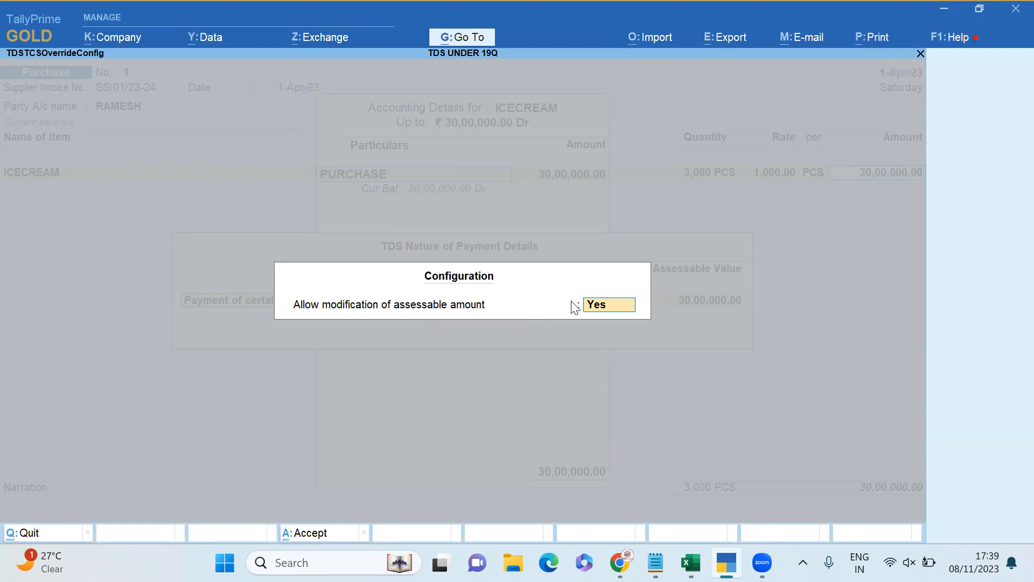
key(ctrl+a)
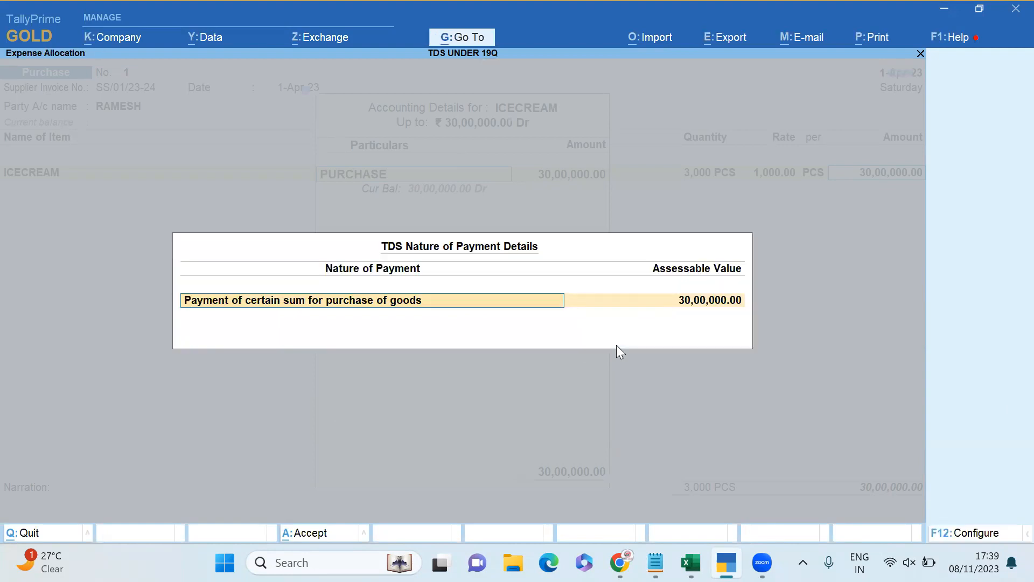
key(Return)
key(Return)
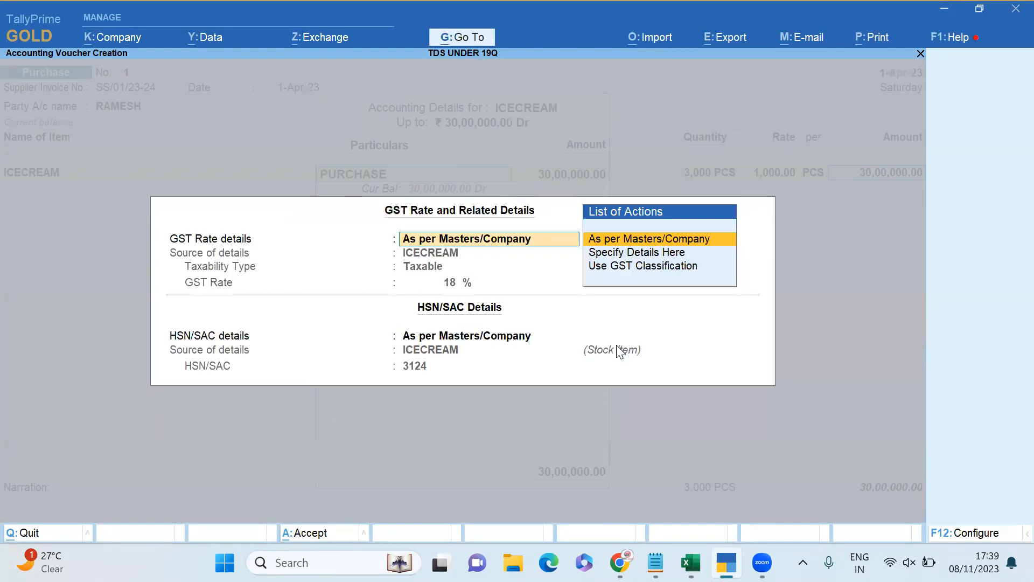
key(ctrl+a)
key(ctrl+a)
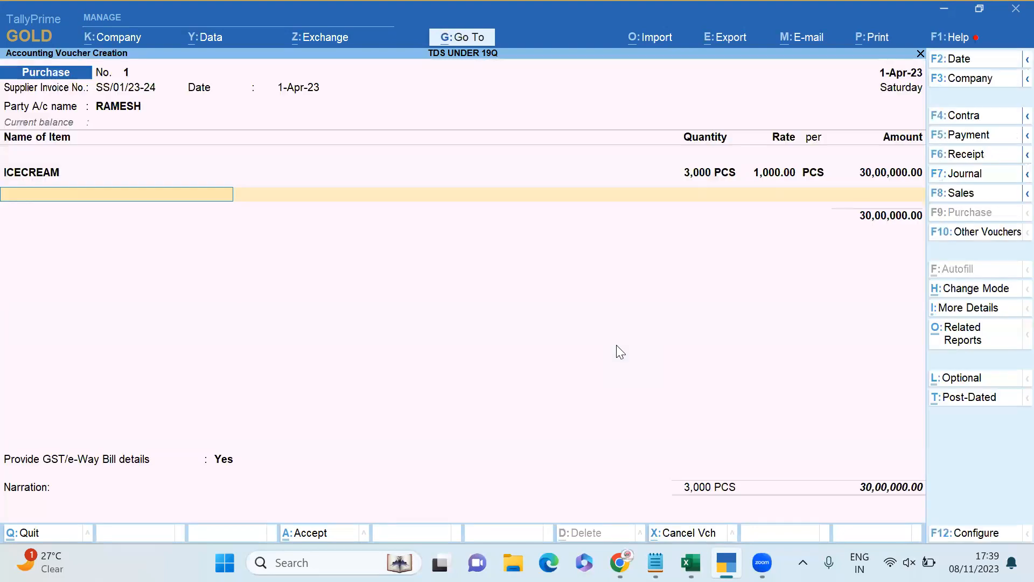
key(Return)
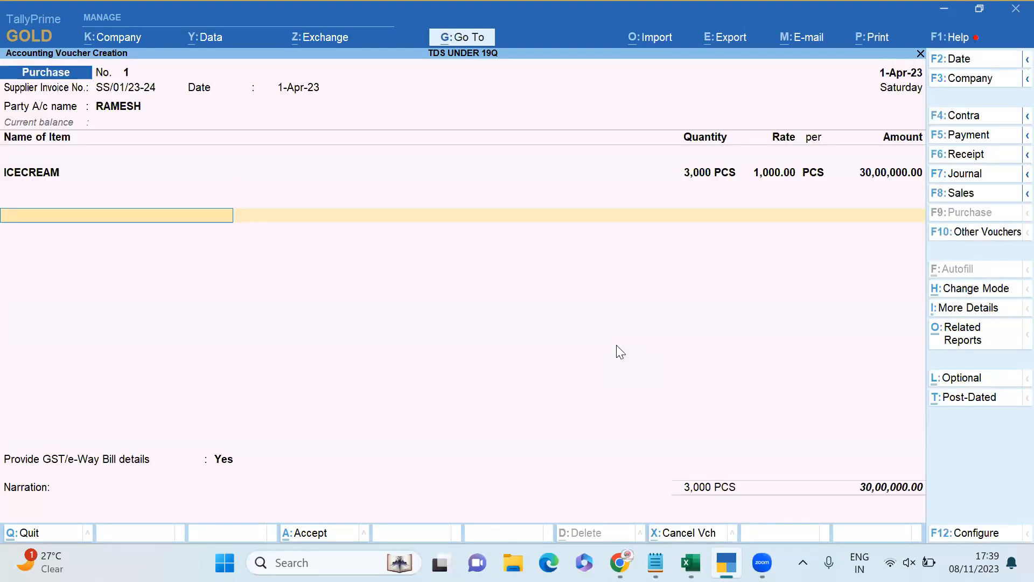
Step: Start a new ledger named INPUT CGST under Duties & Taxes from the purchase voucher
key(alt+c)
text(INPUT CGST)
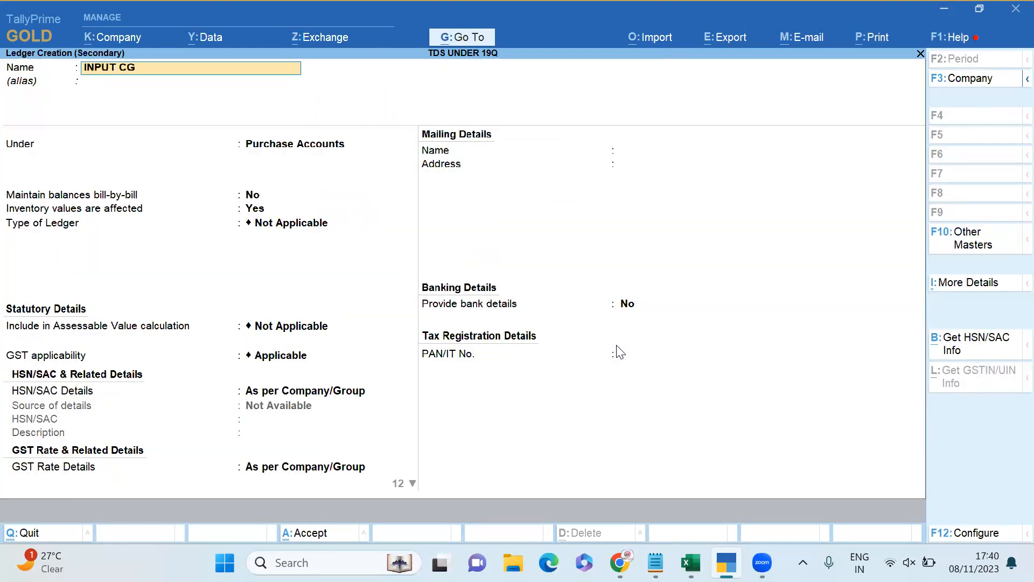
key(Return)
key(Return)
text(DU)
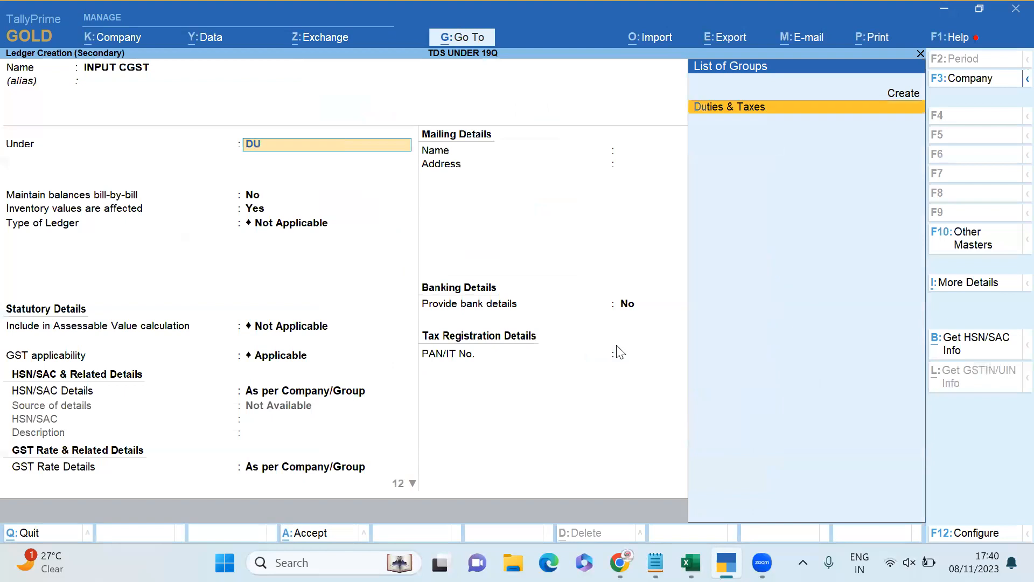
text(TIES)
key(Return)
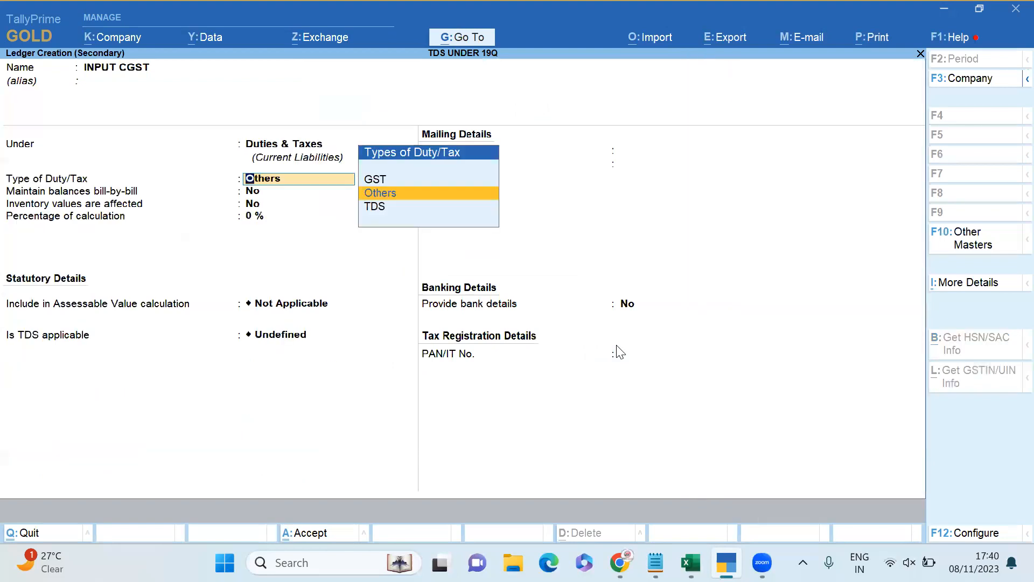
Step: Set the INPUT CGST ledger's duty type to GST, tax type to CGST and TDS to Not Applicable, and save it
key(Up)
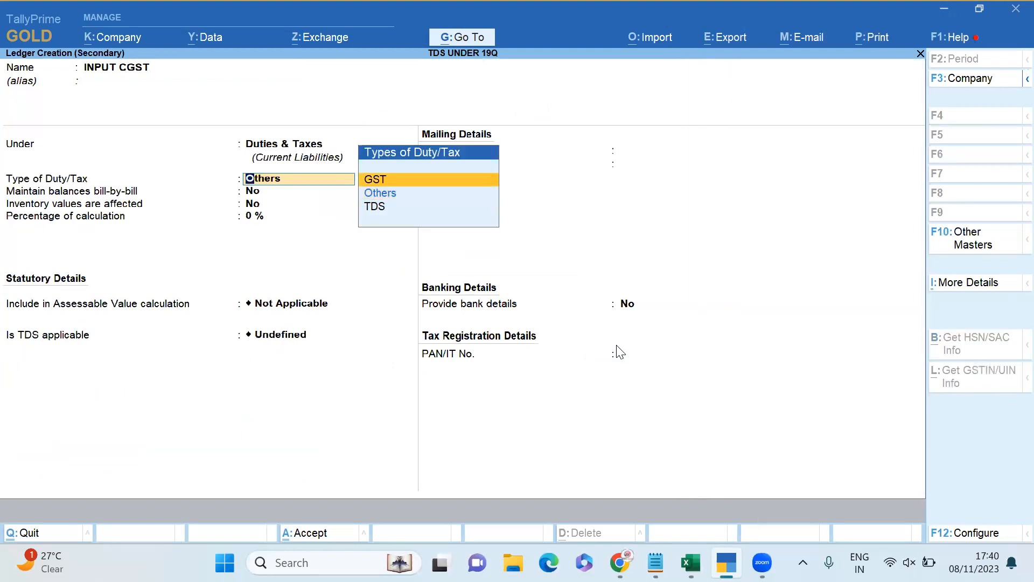
key(Return)
key(Down)
key(Return)
key(Return)
key(Return)
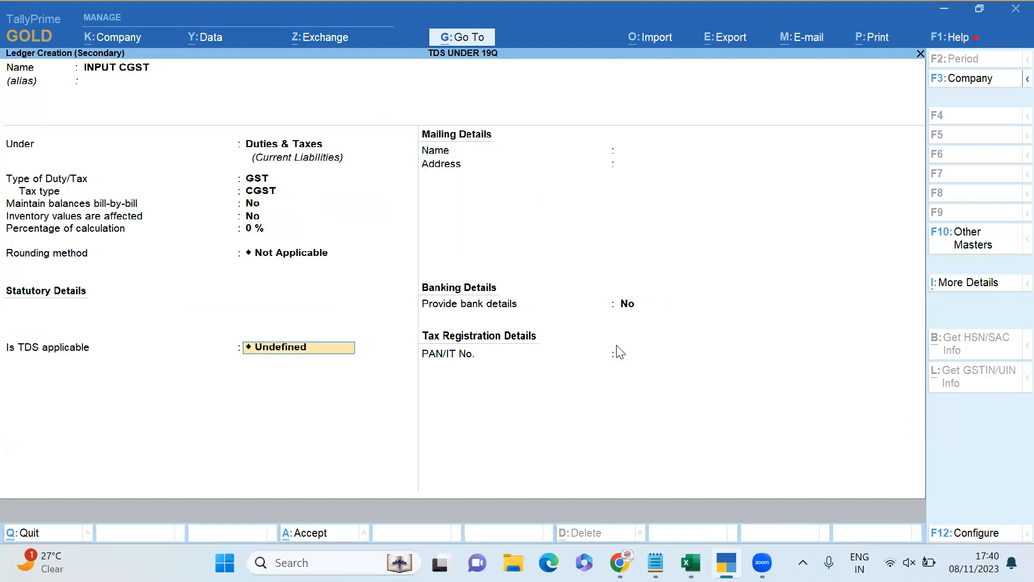
key(Down)
key(Return)
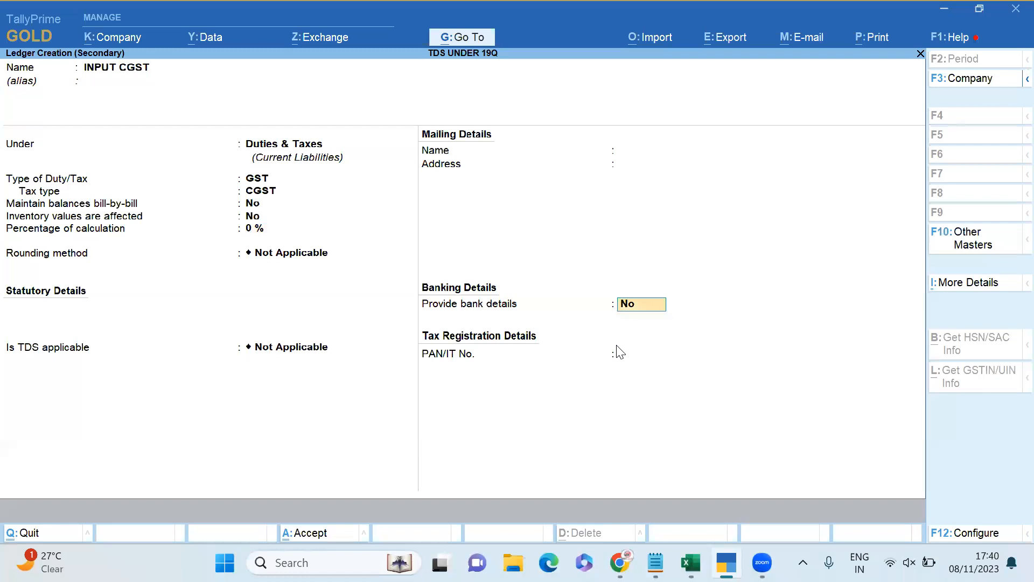
key(ctrl+a)
key(Return)
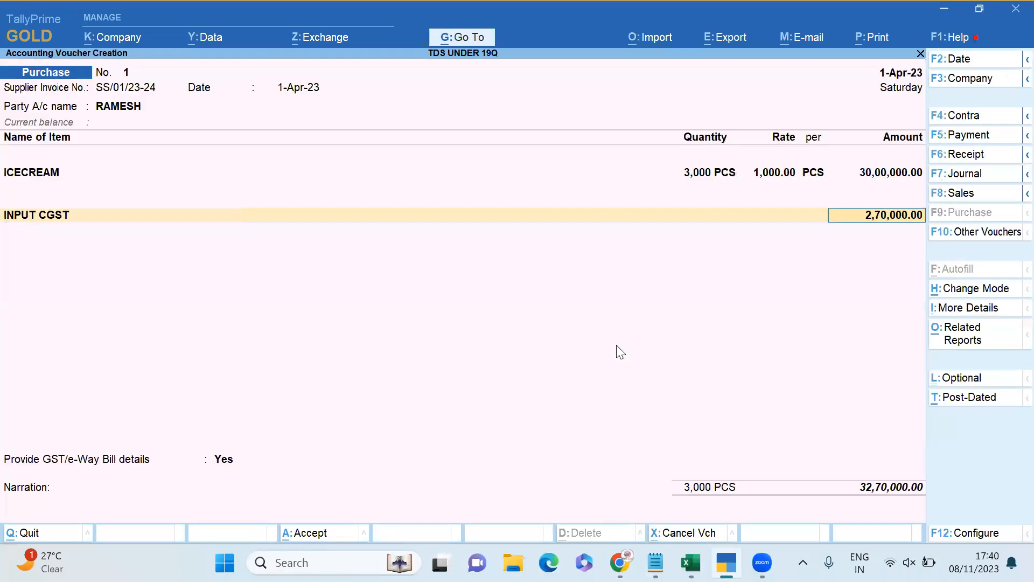
Step: Accept the CGST amount on the voucher and start a new ledger named INPUT SGST under Duties & Taxes
key(Return)
key(alt+c)
text(INPUT SGST)
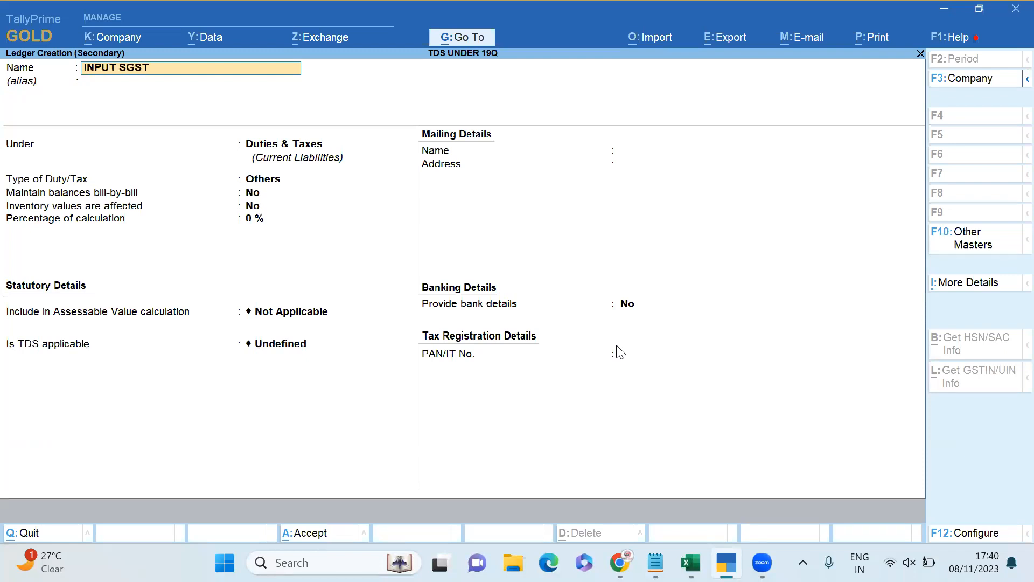
key(Return)
key(Return)
Step: Set INPUT SGST to duty type GST, tax type SGST/UTGST and TDS Not Applicable, save it, and accept its voucher amount
key(Up)
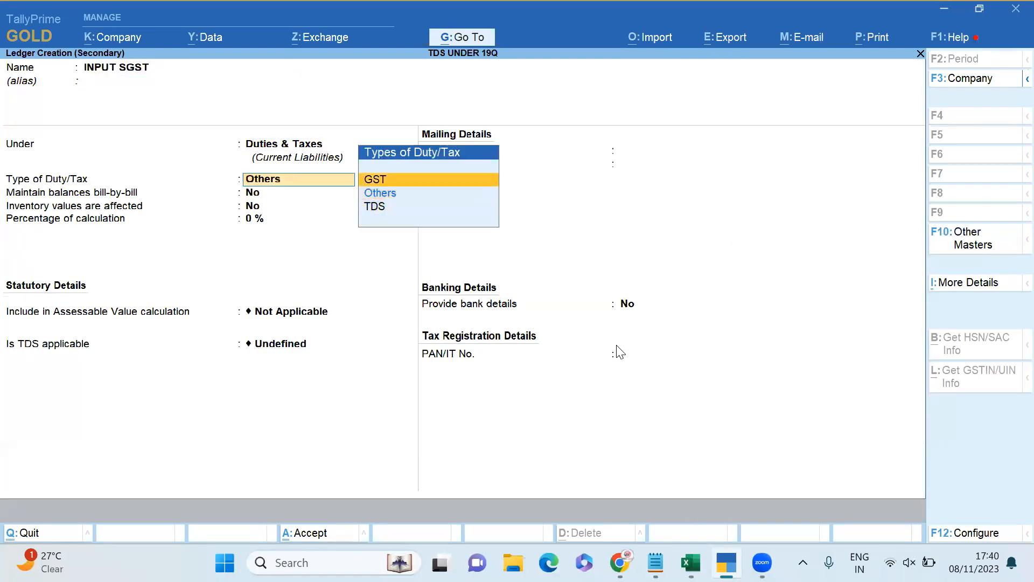
key(Return)
key(Down)
key(Down)
key(Return)
key(Return)
key(Return)
key(Return)
key(Down)
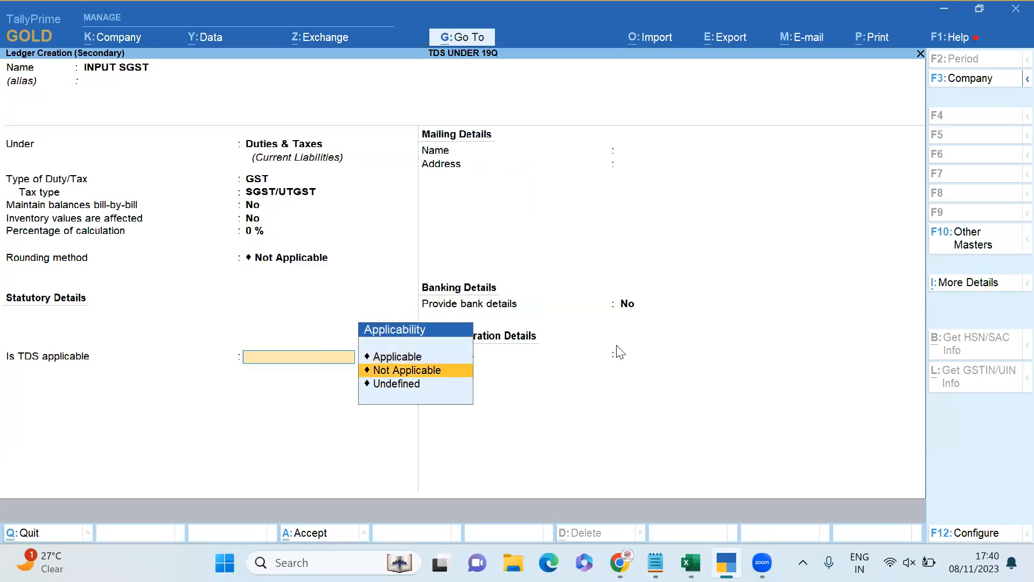
key(Return)
key(ctrl+a)
key(Return)
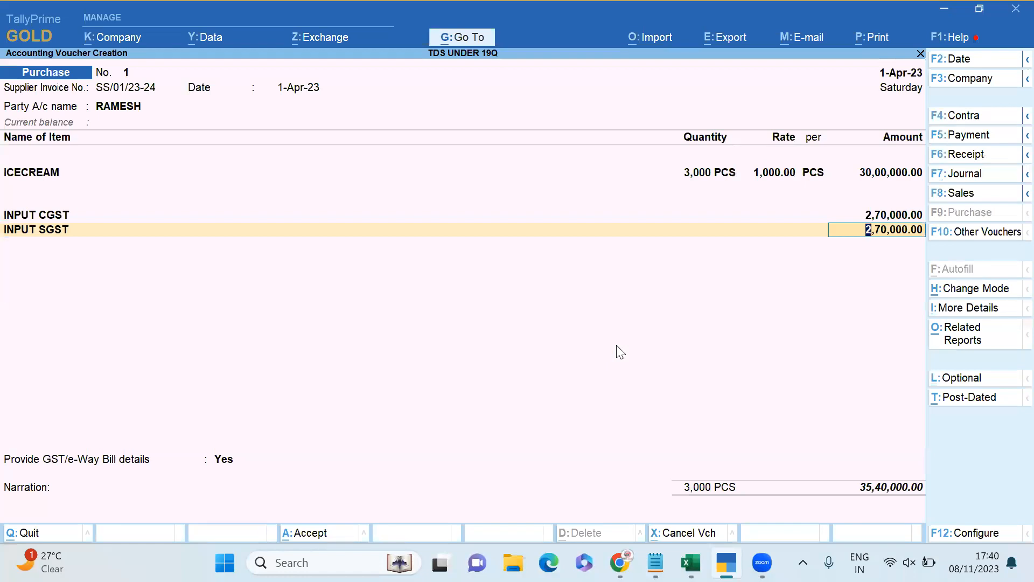
key(Return)
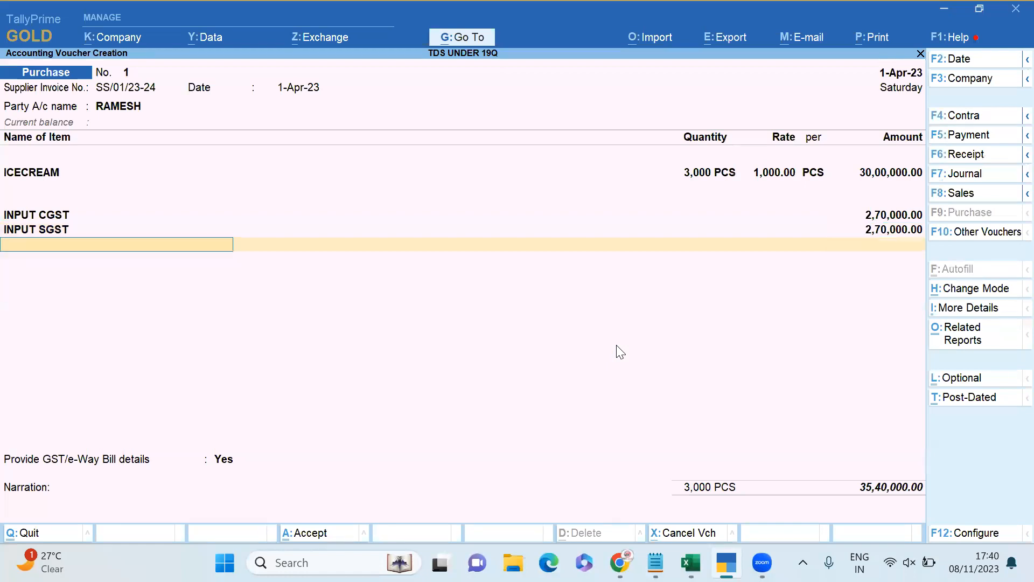
Step: End the voucher's ledger lines and set Provide GST/e-Way Bill details to No
key(Return)
key(Up)
key(Return)
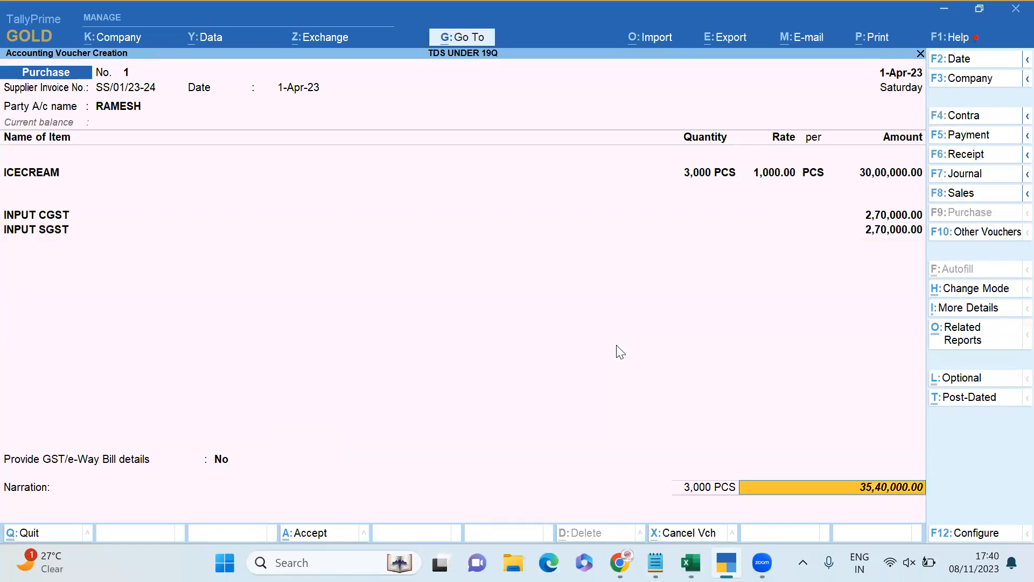
key(Return)
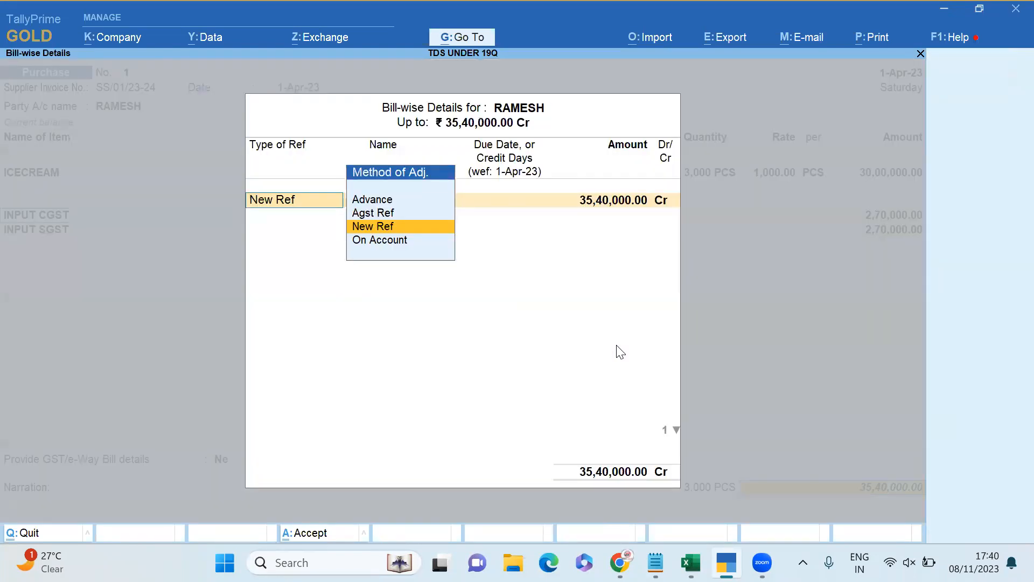
Step: Allocate the full purchase amount to a New Ref bill, save the voucher without a narration, and leave voucher entry
key(Return)
key(Return)
key(Return)
key(Return)
key(Return)
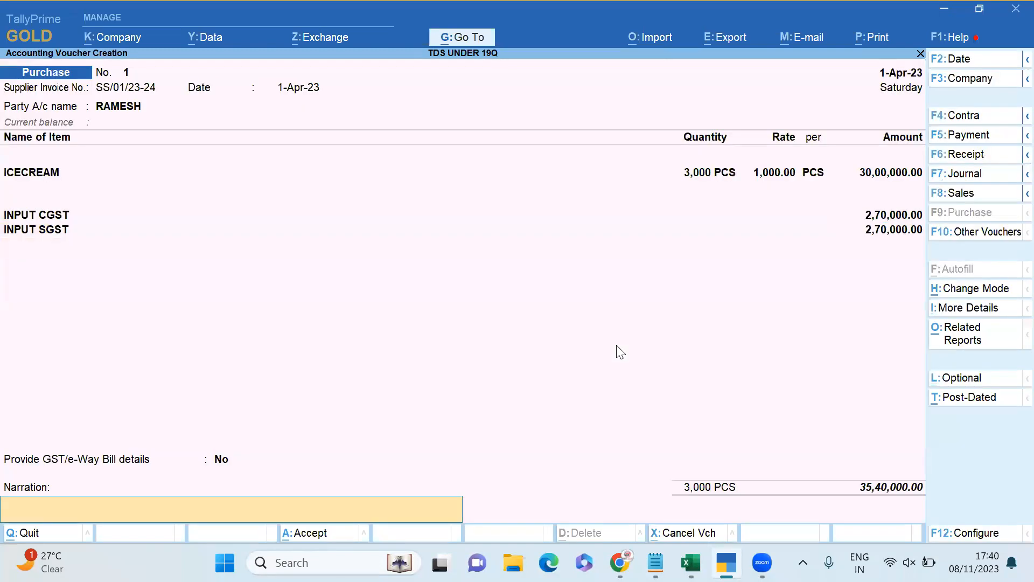
key(Return)
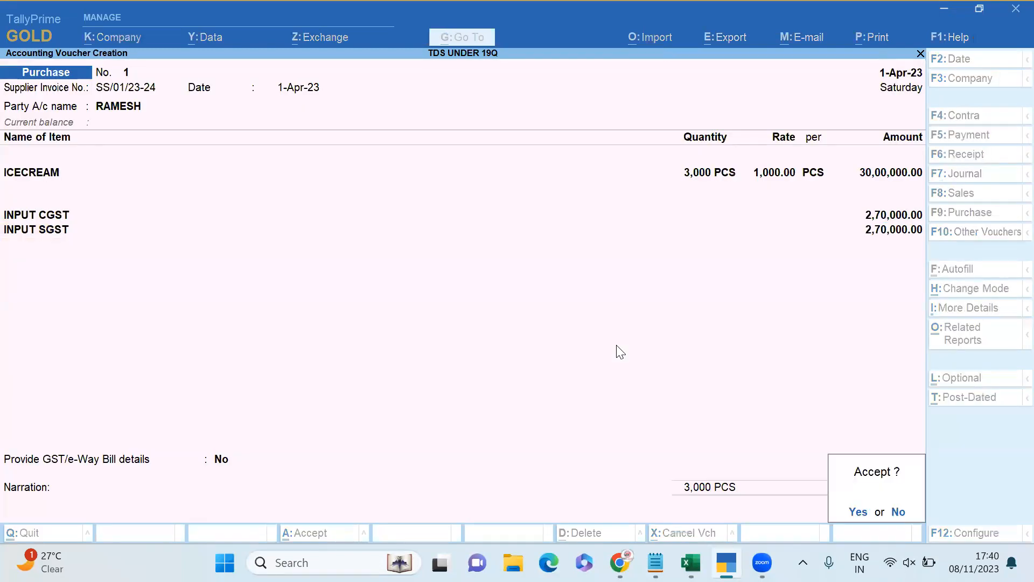
key(Return)
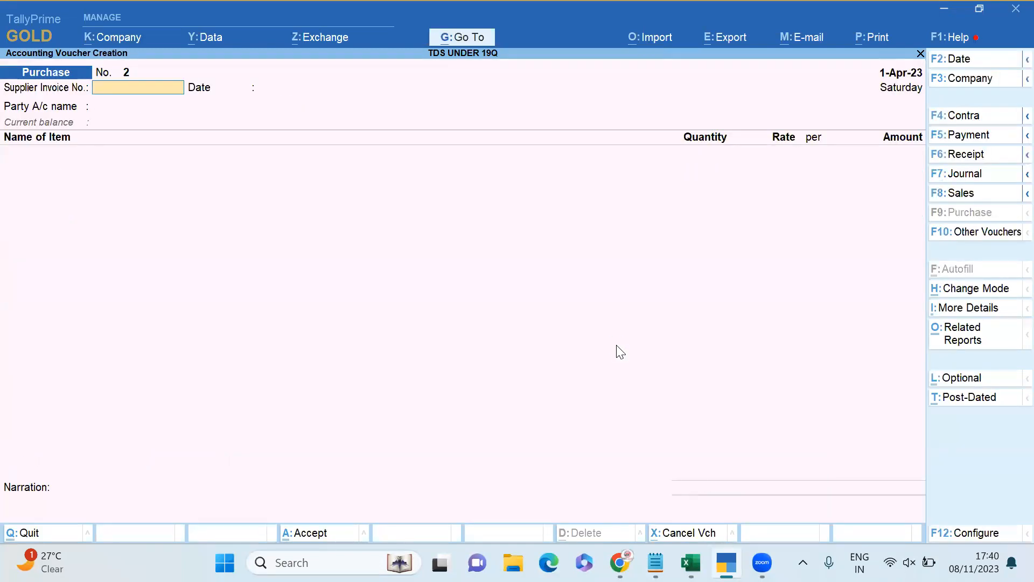
key(Escape)
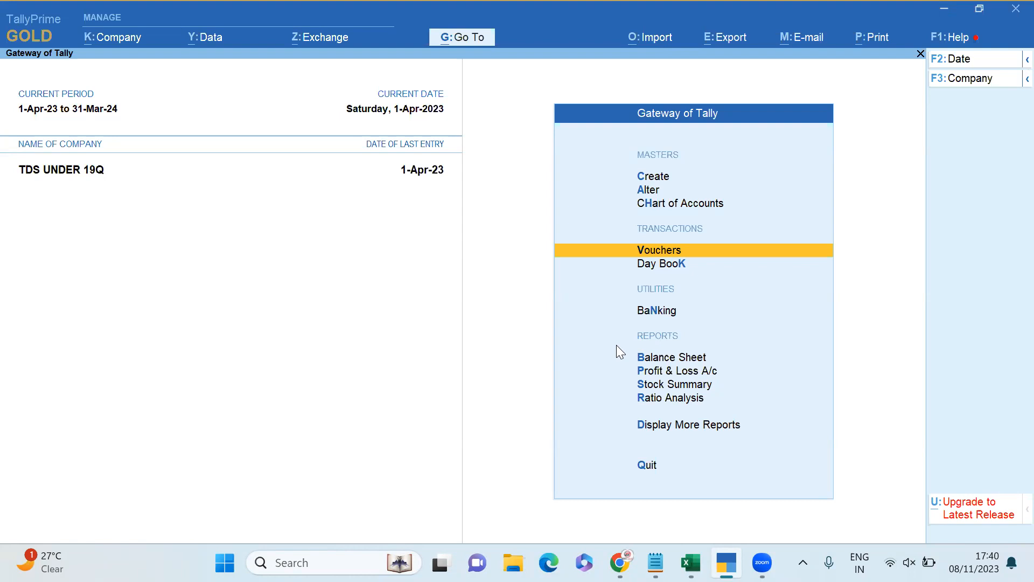
key(d)
key(o)
key(t)
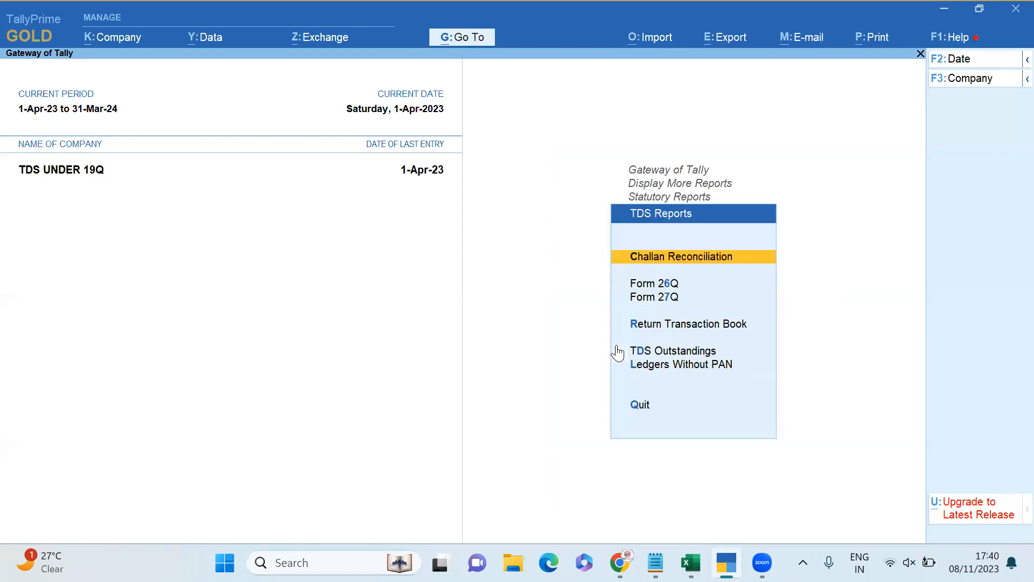
key(Down)
key(Escape)
key(Escape)
key(Escape)
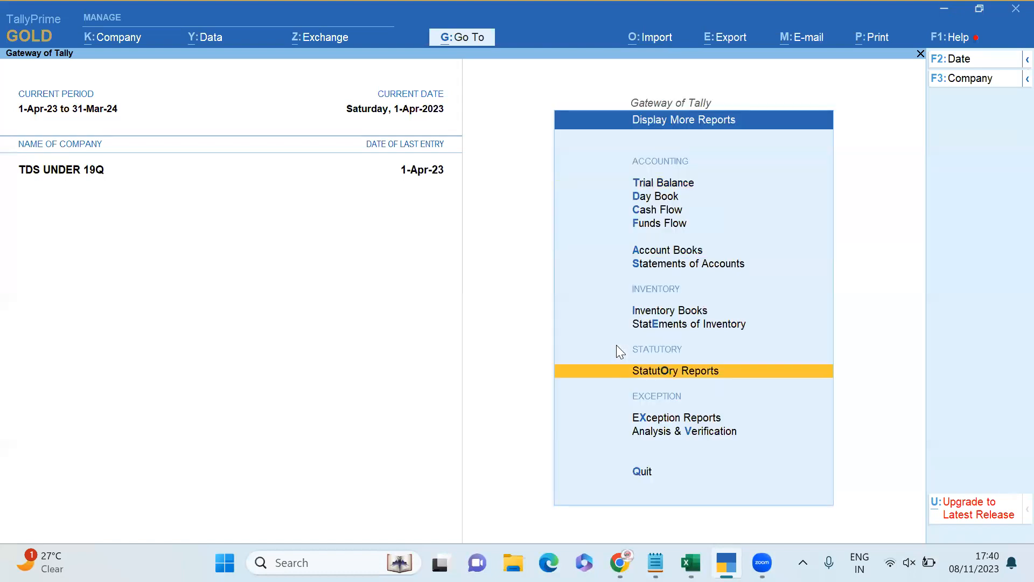
Step: Open the Form 26Q report from the statutory TDS reports
key(d)
key(Down)
key(Down)
key(Down)
key(Down)
key(Down)
key(Down)
key(Down)
key(Down)
key(Return)
key(t)
key(Down)
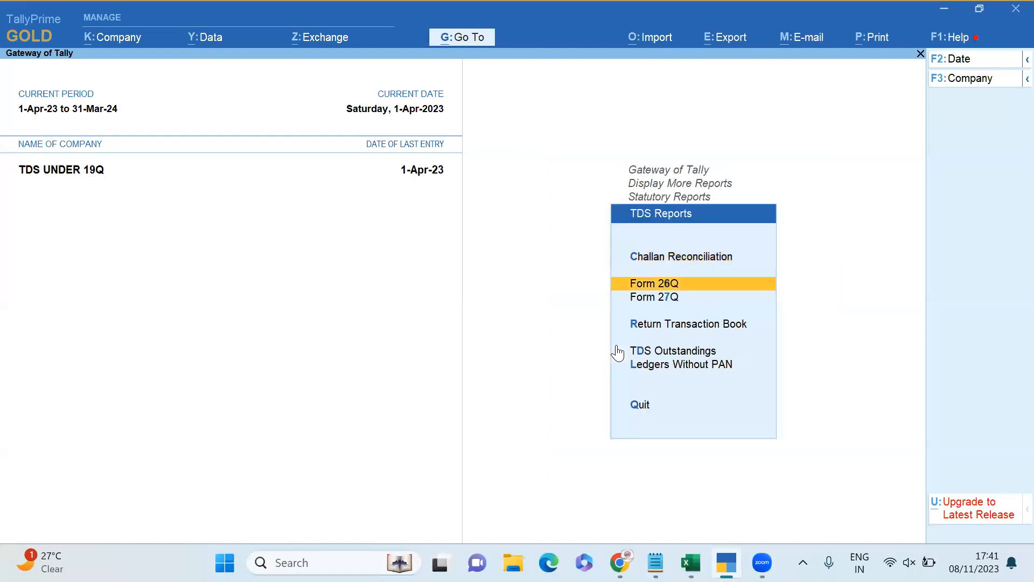
key(Return)
Step: Drill into Form 26Q's Under Exemption limit line down to the supplier's purchase voucher register, and return to the Gateway of Tally
key(Down)
key(Down)
key(Down)
key(Down)
key(Up)
key(Return)
key(Return)
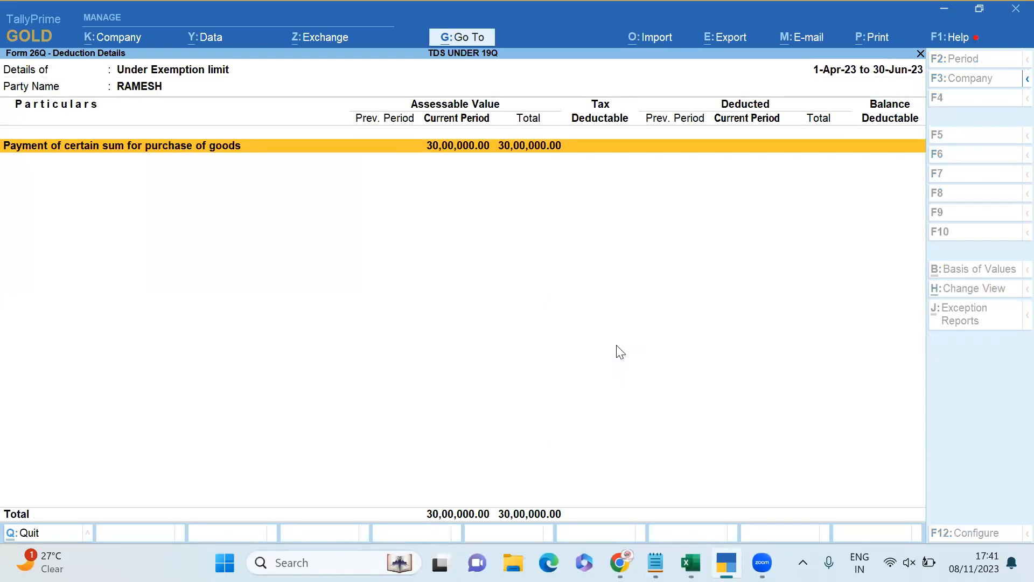
key(Return)
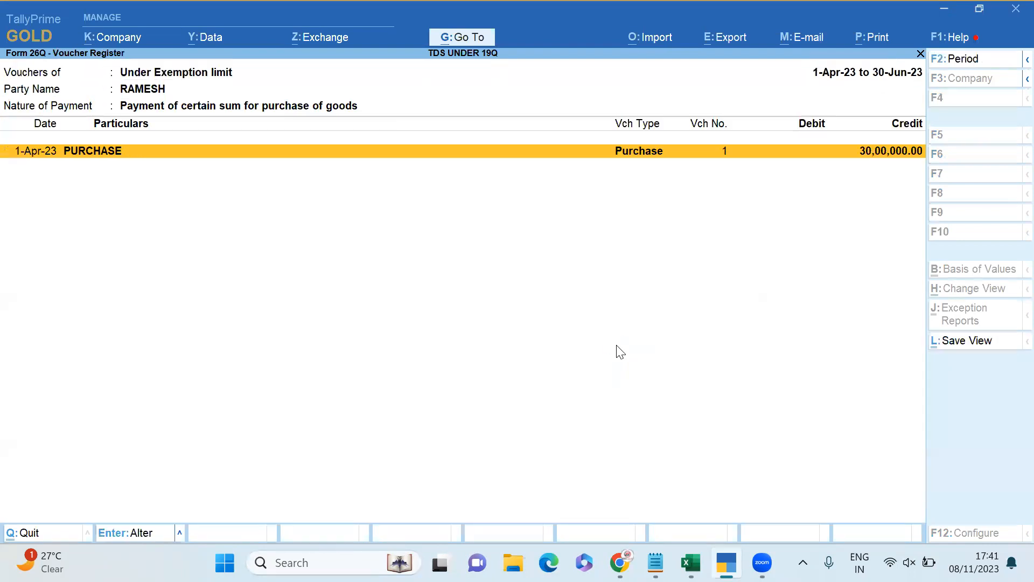
key(Escape)
key(Escape)
key(Escape)
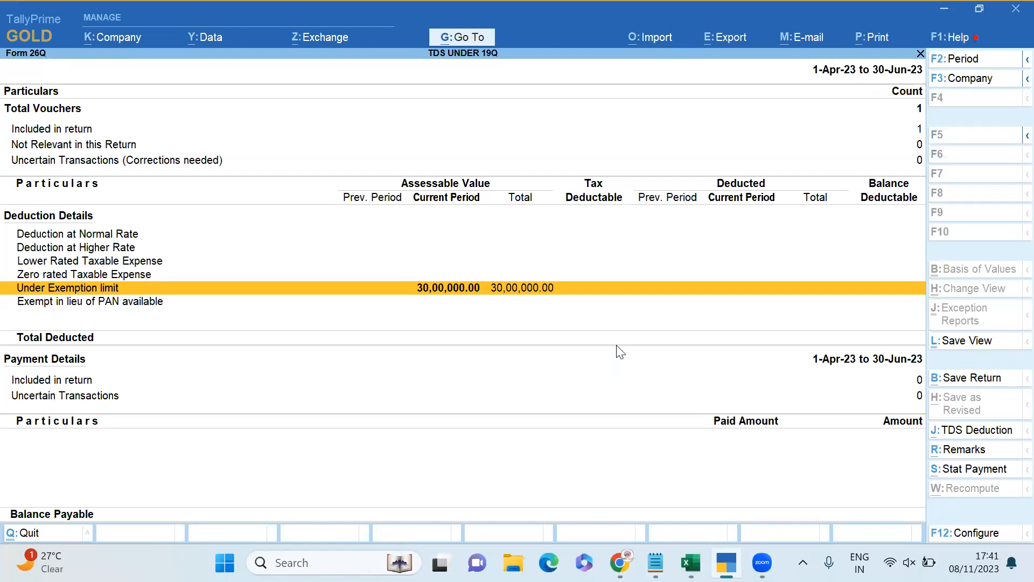
key(Escape)
key(Escape)
key(Escape)
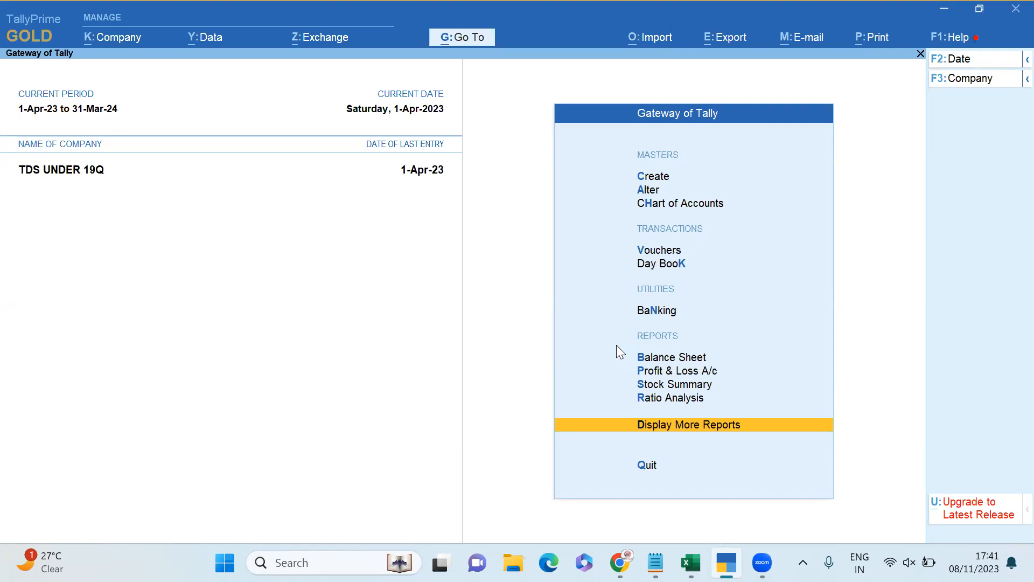
Step: Open voucher entry for a new purchase voucher
key(Up)
key(Up)
key(Up)
key(Up)
key(Up)
key(Up)
key(Up)
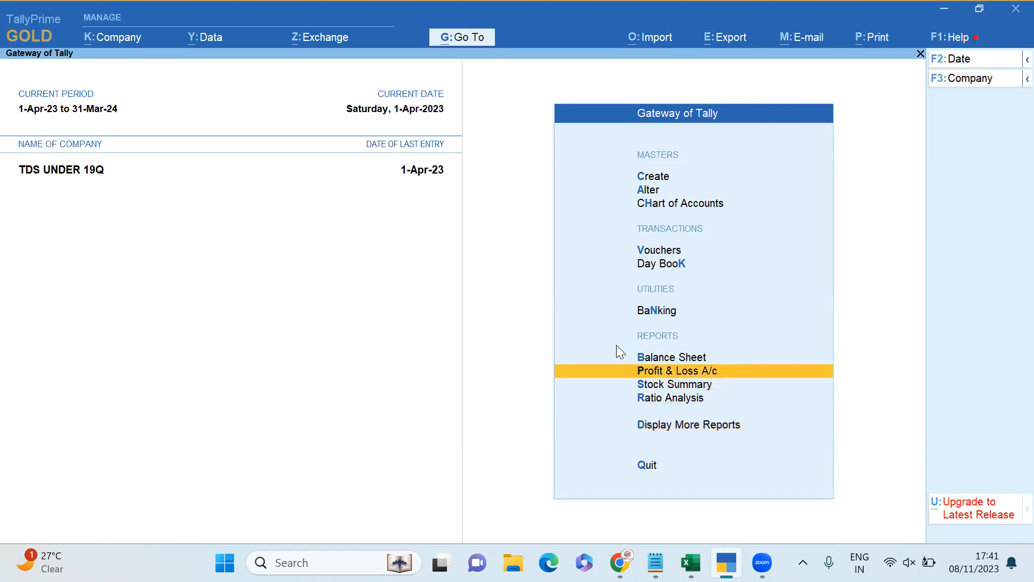
key(Return)
Step: Enter SS/02/2023-24 as the supplier invoice number and keep 1-Apr-23 as the invoice date
text(SS)
text(02/2)
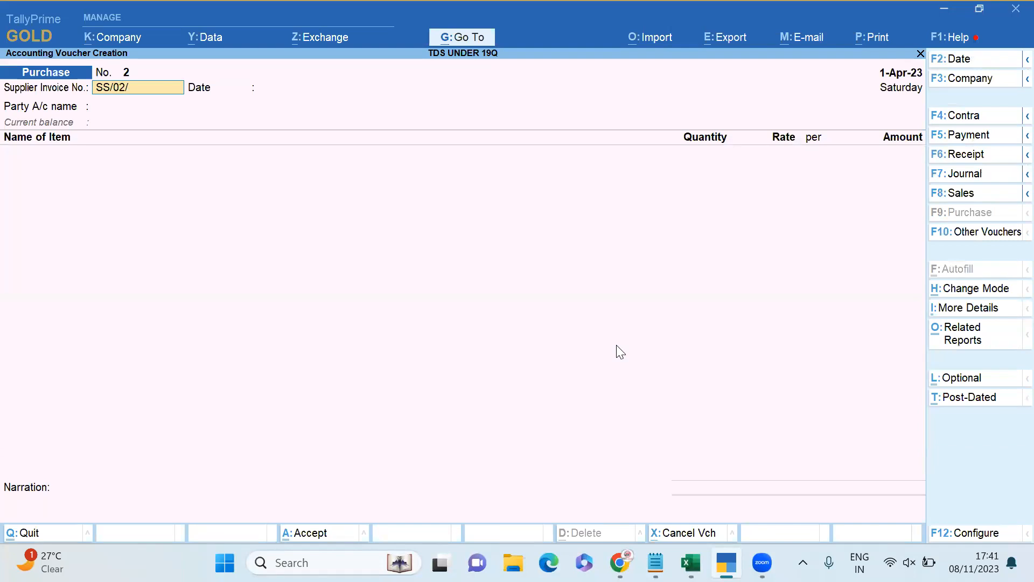
key(BackSpace)
text(19)
key(BackSpace)
key(BackSpace)
text(2023-24)
key(Return)
key(Return)
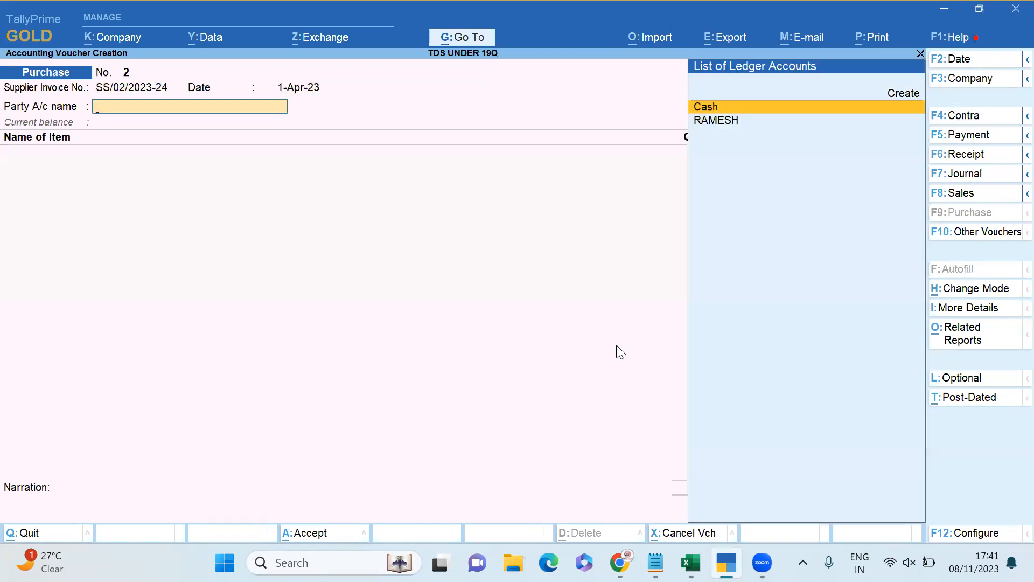
Step: Select the existing supplier ledger as the party, accept its party details, and choose ICECREAM as the purchased item
key(Down)
key(Return)
key(ctrl+a)
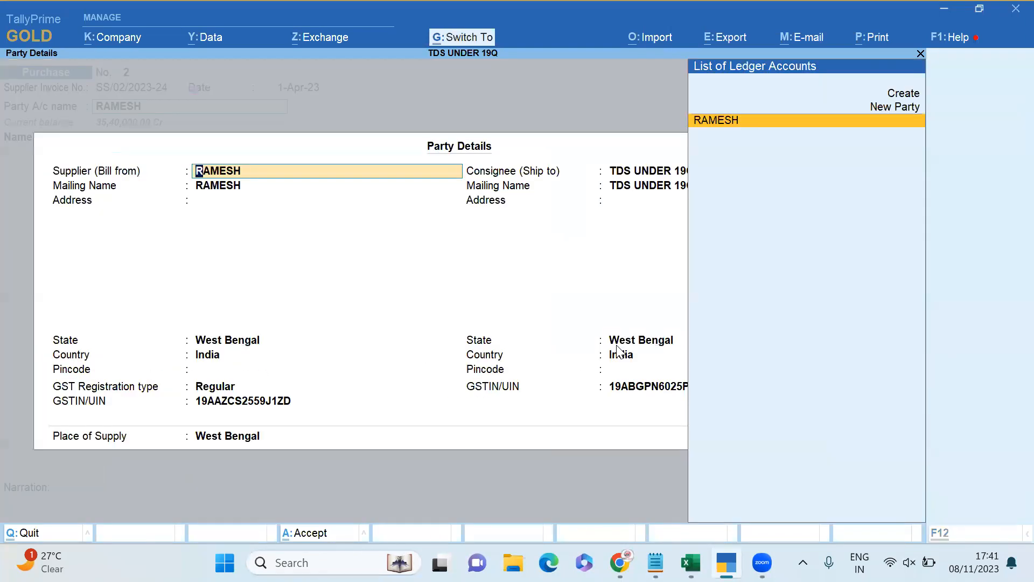
key(ctrl+a)
key(Down)
key(Return)
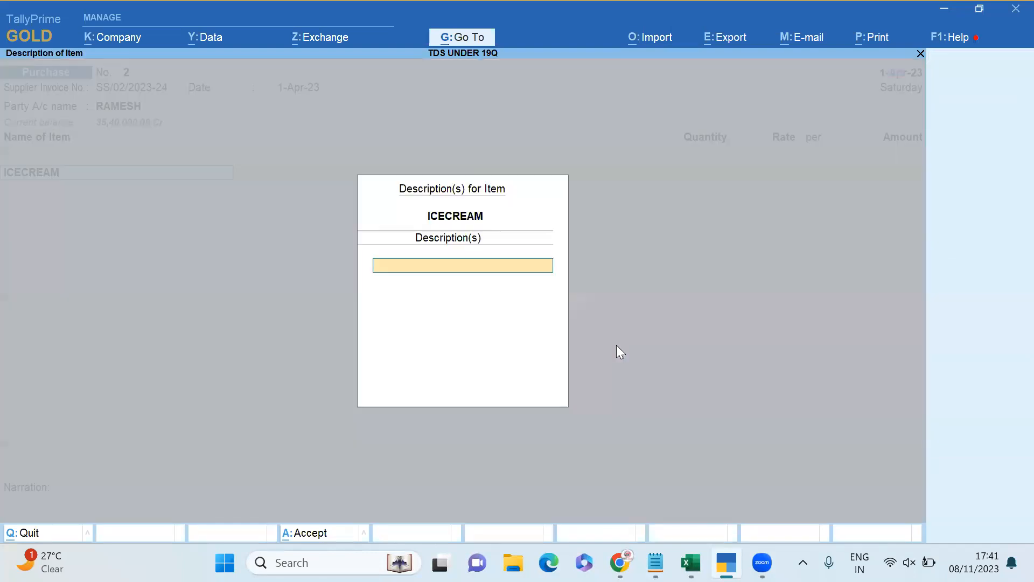
Step: Enter a quantity of 2,300 PCS at a rate of 1,000 per PCS for ICECREAM, leaving the item description blank
key(Return)
text(2300)
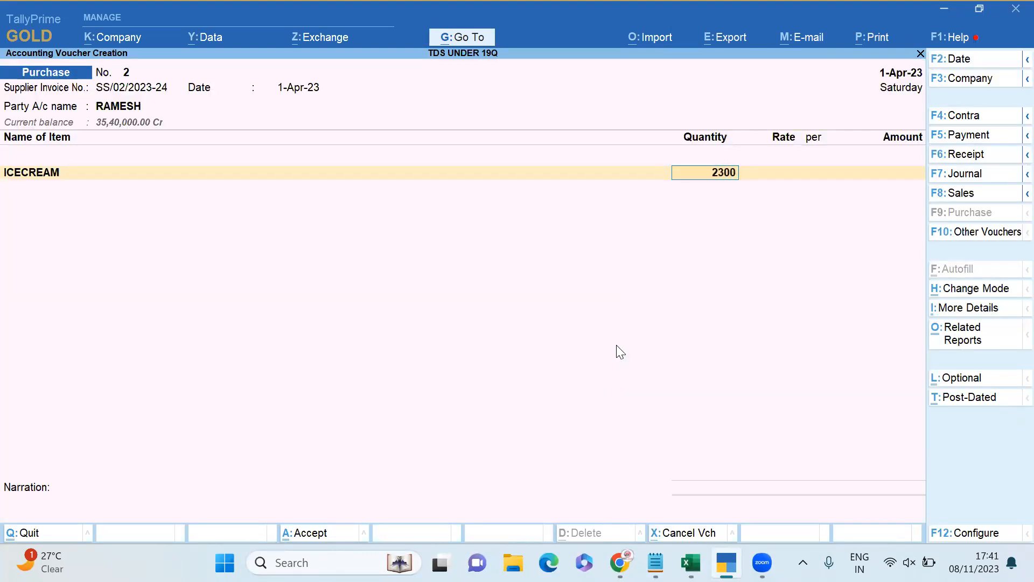
key(Return)
text(1,000)
key(Return)
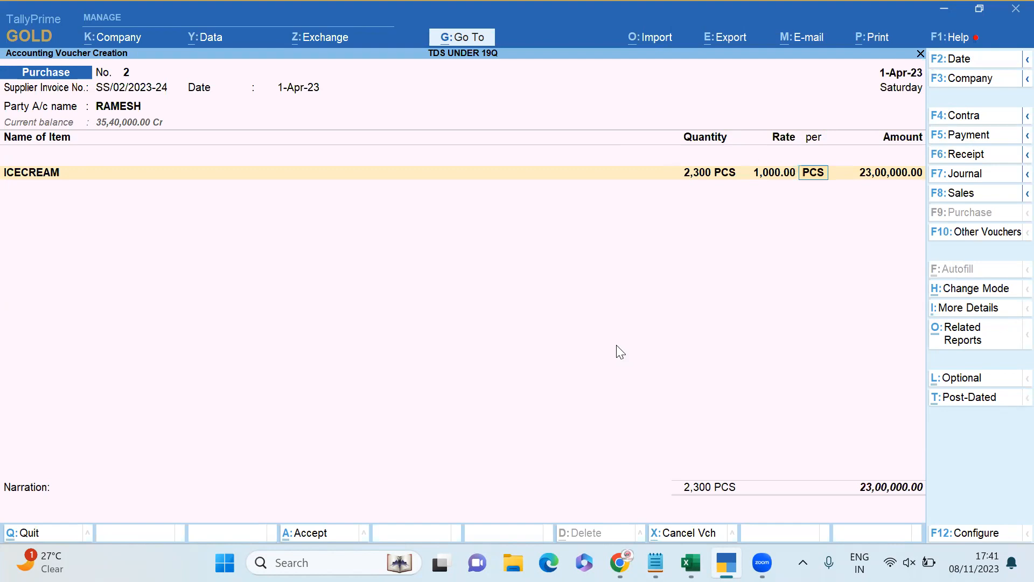
key(Return)
key(Return)
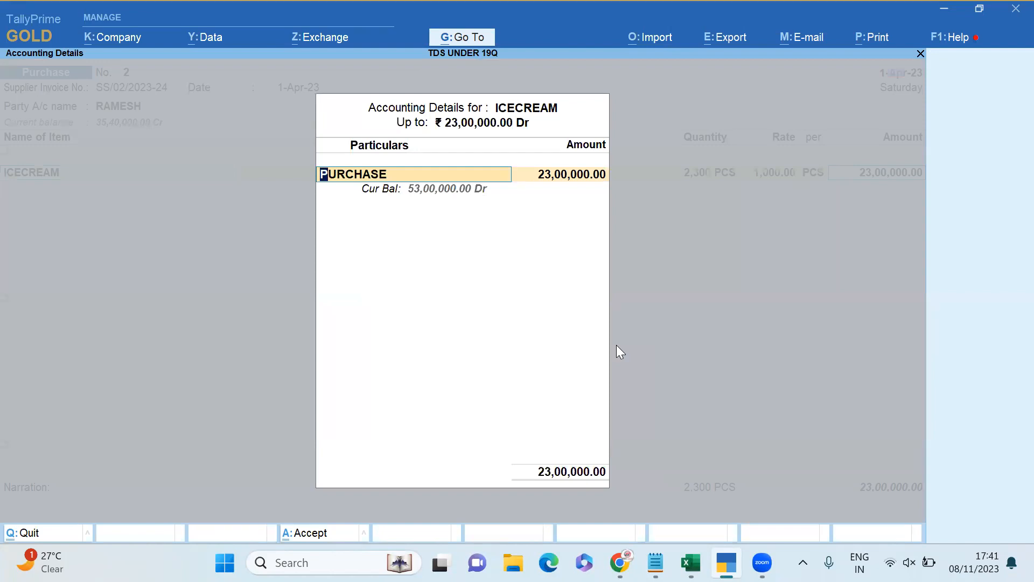
Step: Allocate the item to the PURCHASE ledger, accepting Payment of certain sum for purchase of goods and the GST details as per Masters/Company
key(Return)
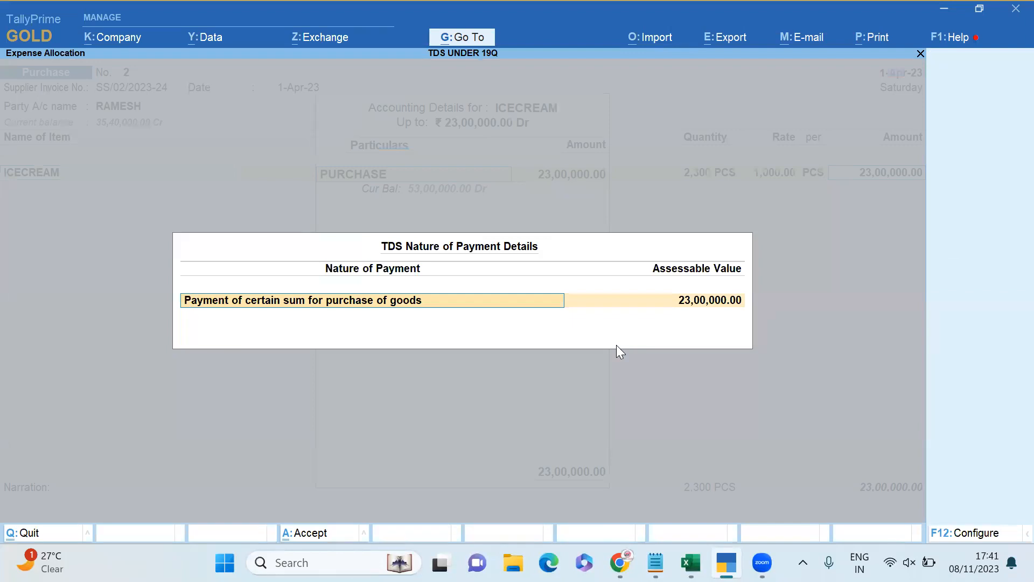
key(Return)
key(Return)
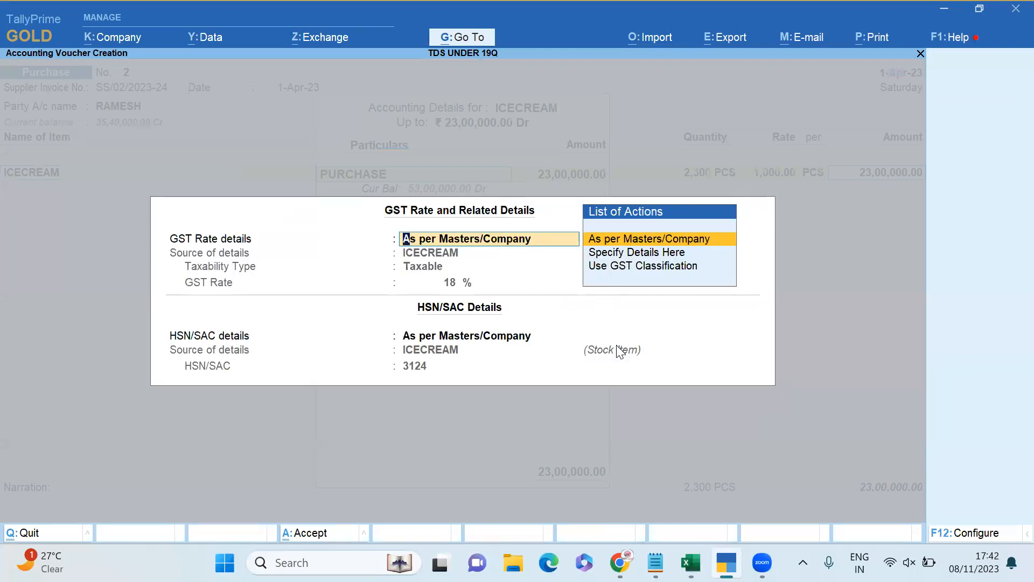
key(Return)
key(ctrl+a)
key(Return)
Step: Add the INPUT CGST and INPUT SGST ledgers to the purchase voucher with their calculated tax amounts
text(IN)
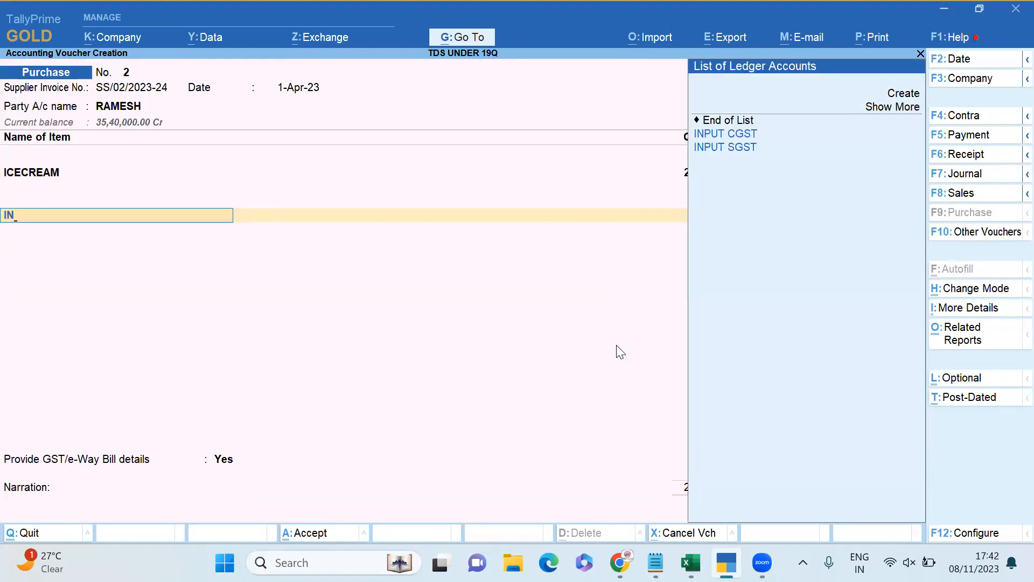
key(Return)
key(Return)
key(Return)
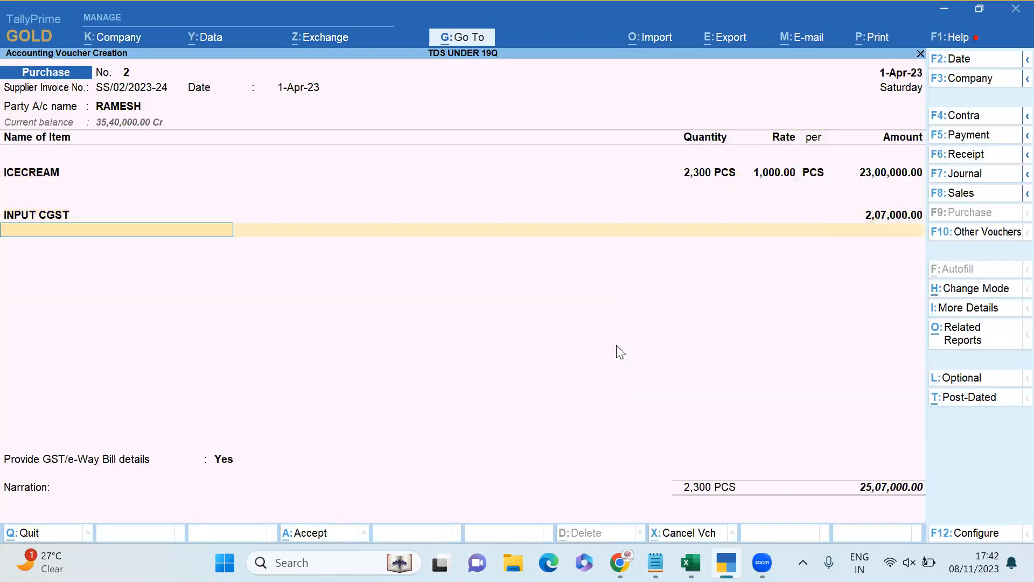
text(IN)
key(Down)
key(Down)
key(Return)
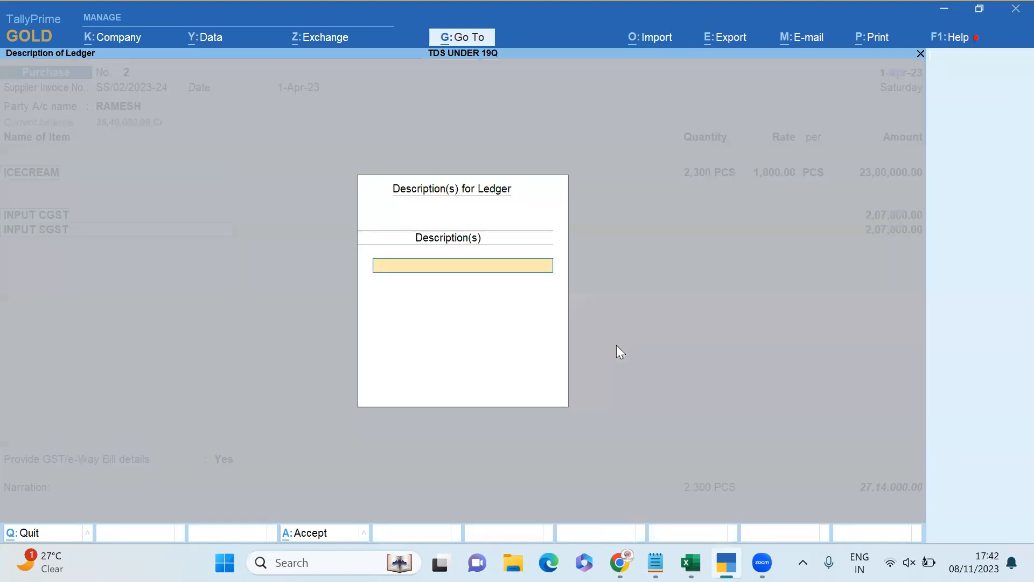
key(Return)
key(Return)
key(Return)
Step: Set Provide GST/e-Way Bill details to No and accept the purchase voucher
key(Up)
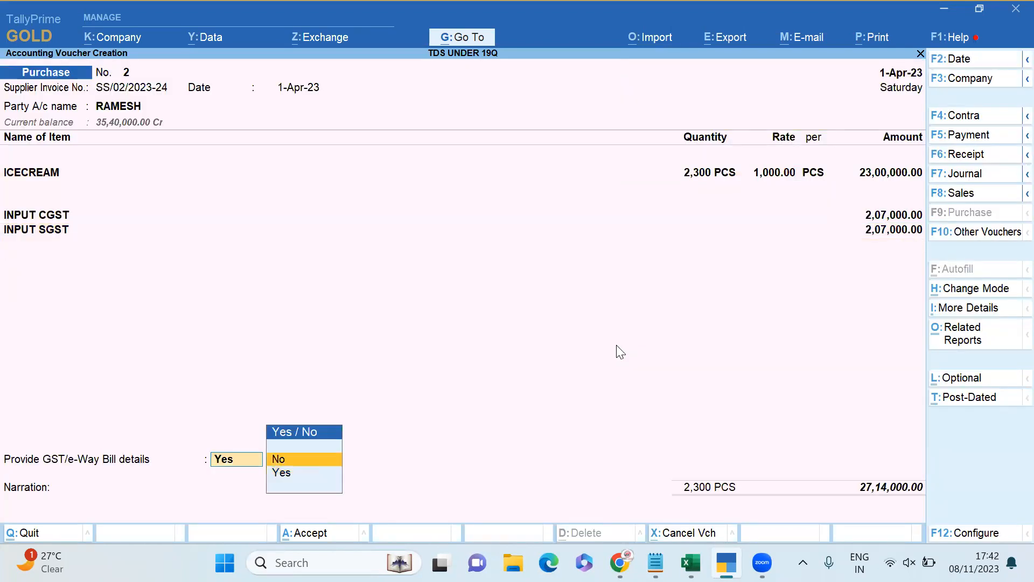
key(Return)
key(Return)
key(Return)
key(Return)
key(Return)
key(Return)
key(Return)
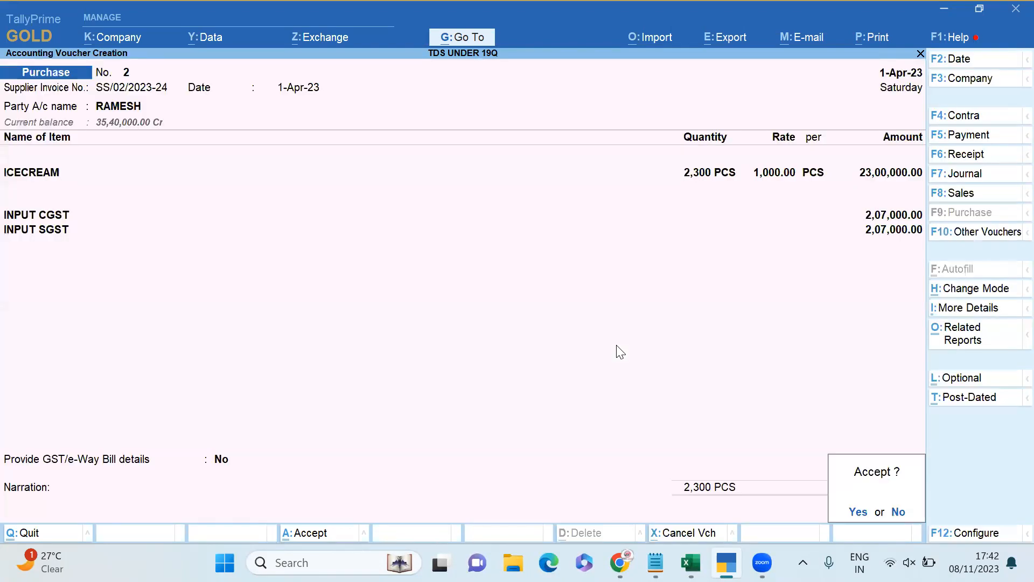
key(Return)
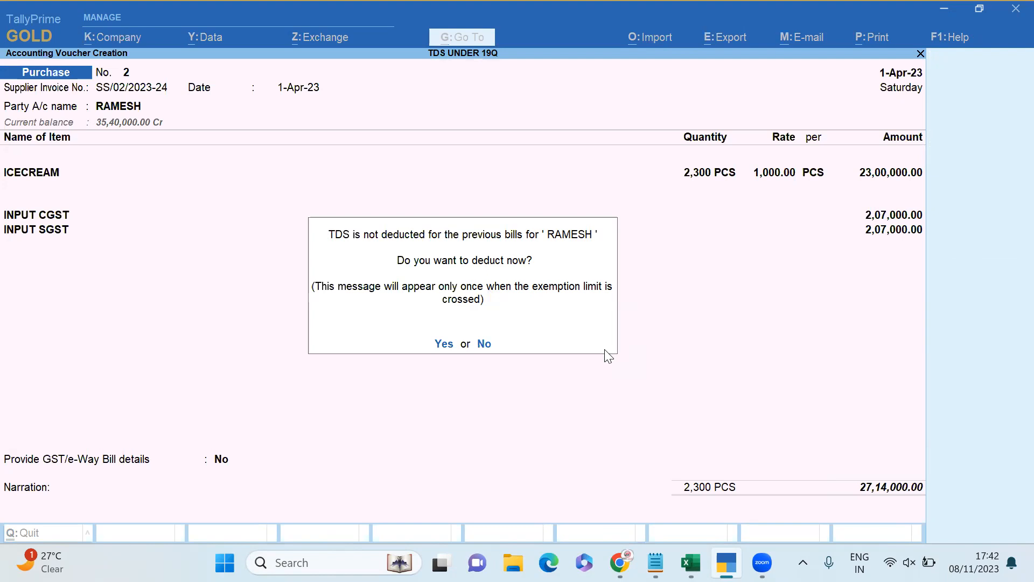
Step: Agree to deduct TDS for the supplier's previous bills till 1-Apr-23, choosing Payment of certain sum for purchase of goods
key(y)
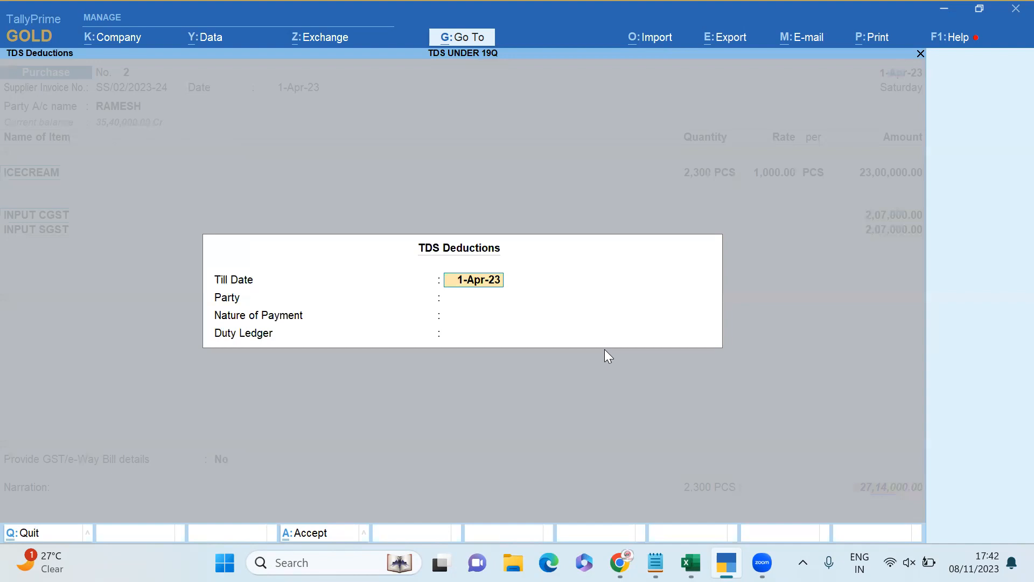
key(Return)
key(Return)
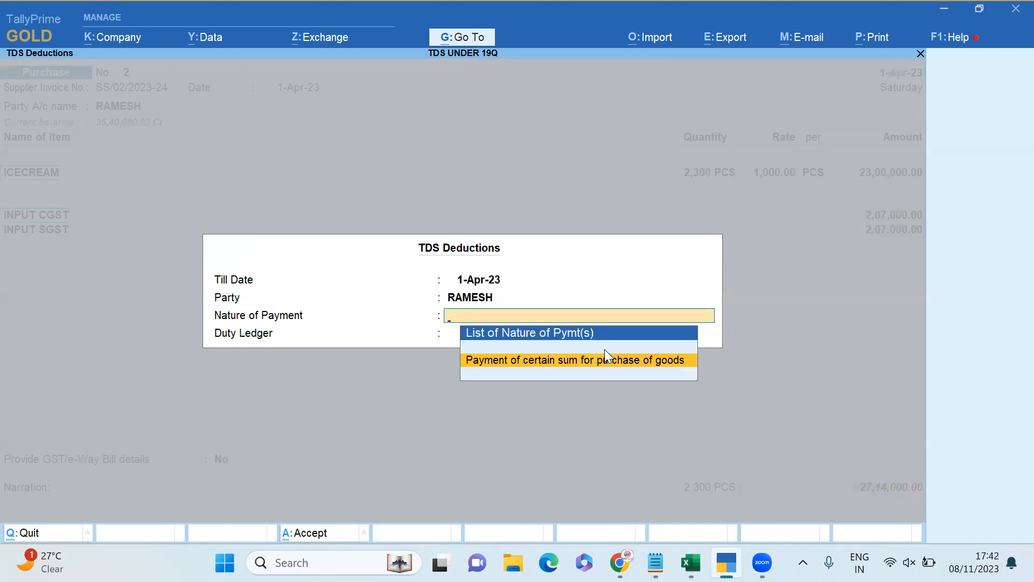
key(Return)
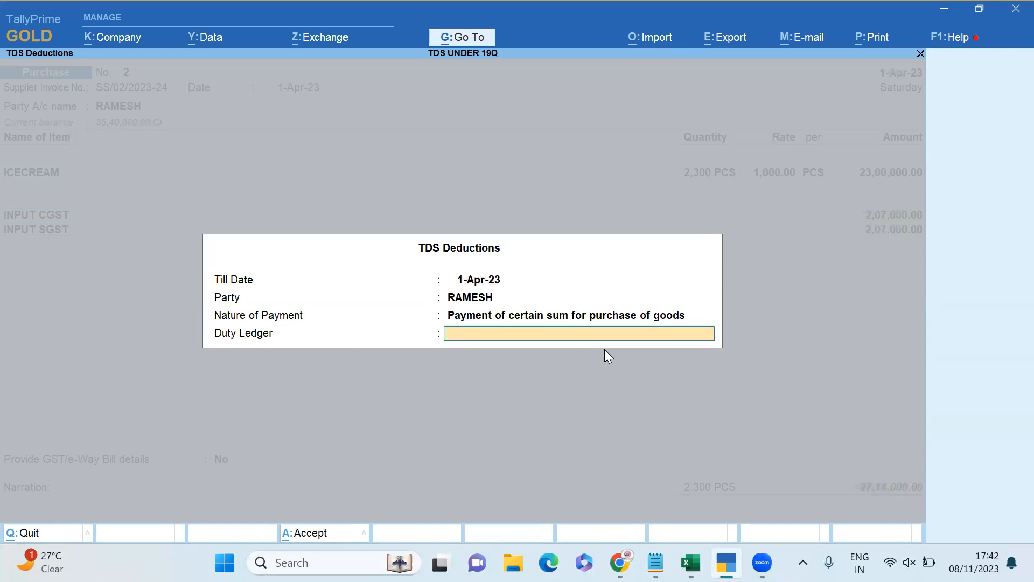
Step: Start a new duty ledger named TDS ON PURCHASE under Duties & Taxes with TDS as the type of duty/tax
key(alt+c)
text(TDS ON)
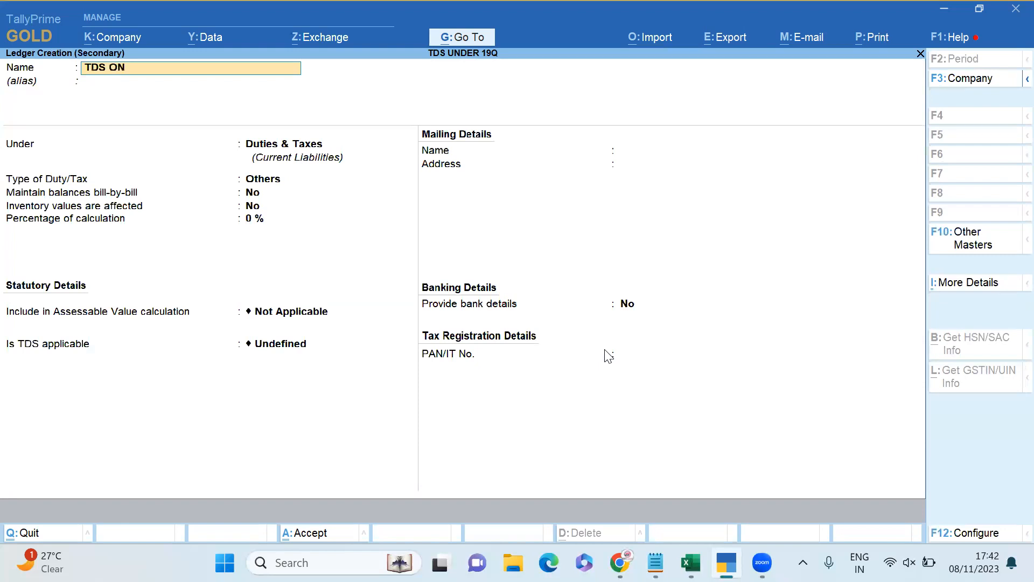
text( PURCHASE)
key(Return)
key(Return)
key(Up)
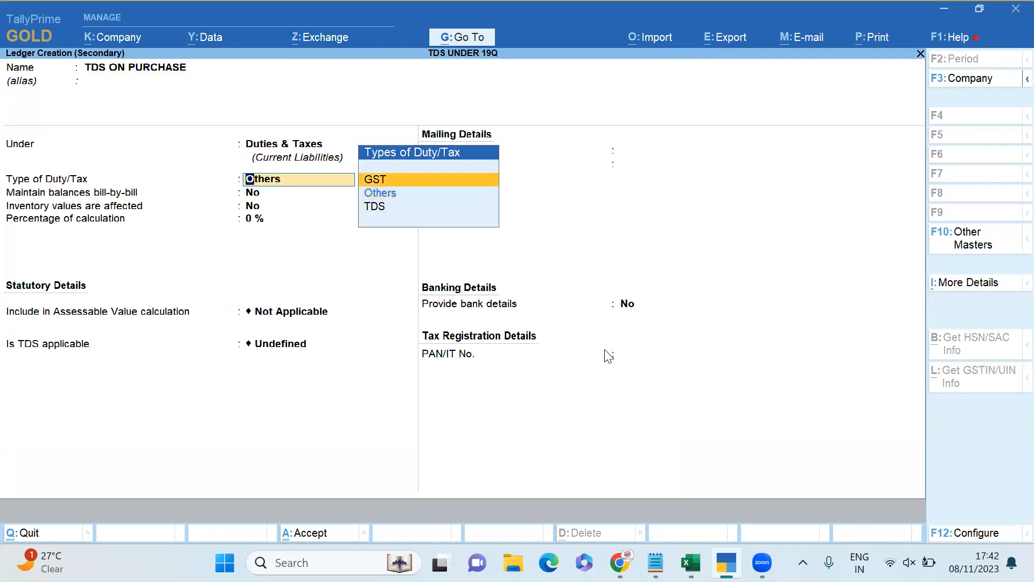
key(Return)
key(BackSpace)
key(Down)
key(Down)
key(Return)
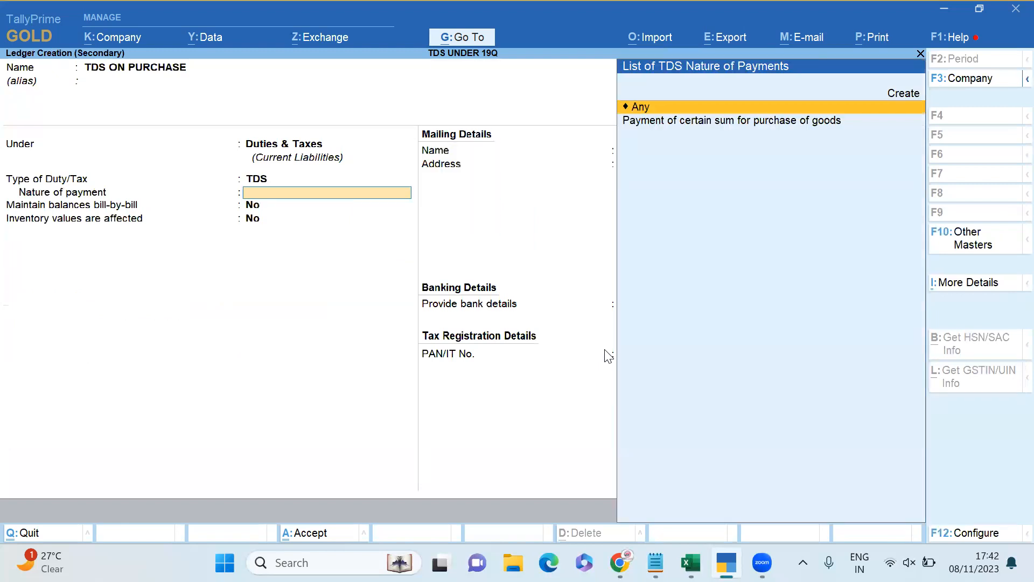
Step: Set the ledger's nature of payment to Payment of certain sum for purchase of goods, save it, and use it for the TDS deduction
key(Down)
key(Return)
key(Return)
key(ctrl)
key(ctrl+a)
key(Return)
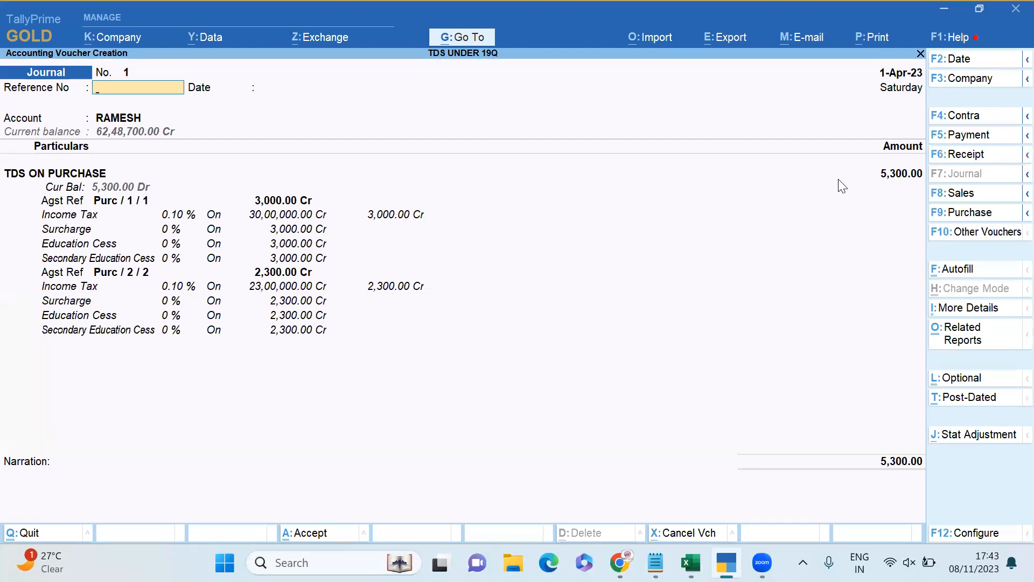
Step: Quit the TDS journal voucher without saving it and return to the Gateway of Tally
key(Escape)
key(y)
key(Escape)
key(y)
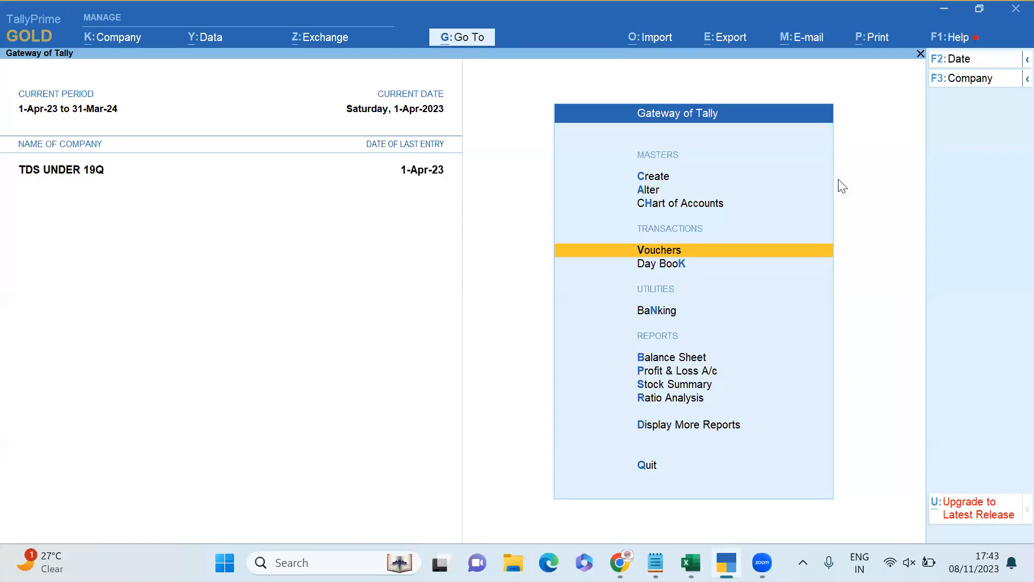
Step: Open purchase voucher 1 from the Day Book to review it, and return to the Gateway of Tally without saving changes
key(Down)
key(Return)
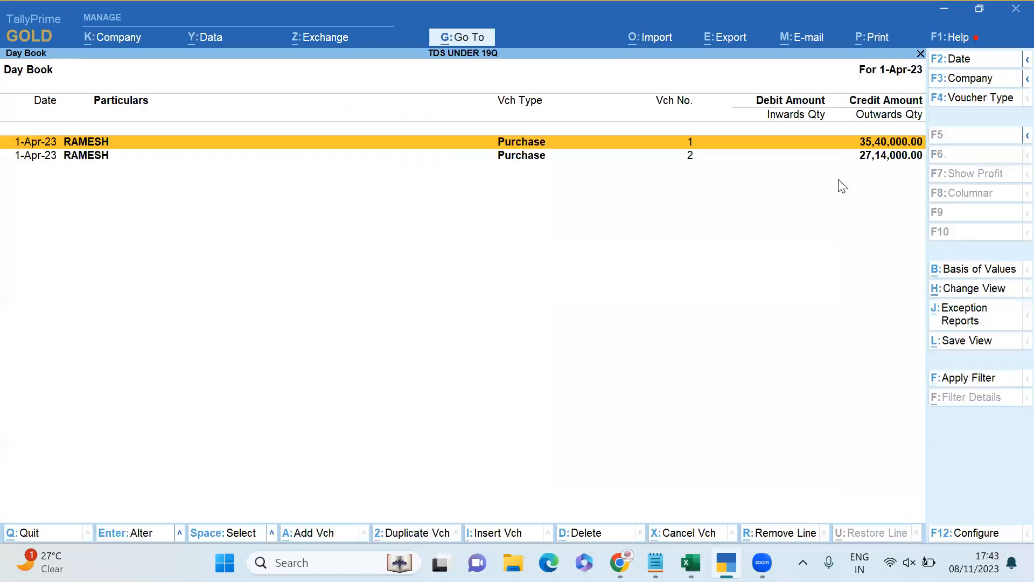
key(Return)
key(Return)
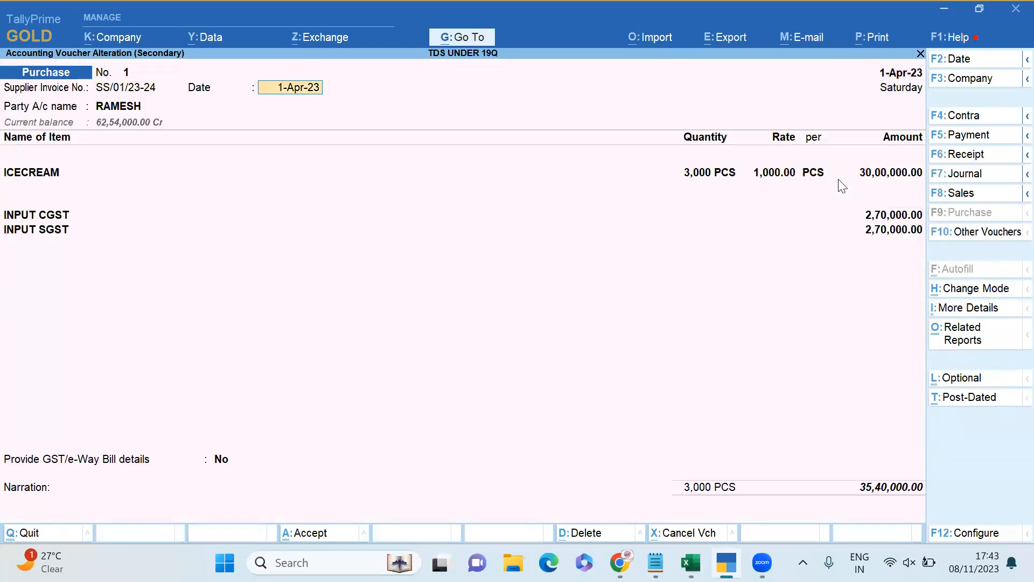
key(Return)
key(Return)
key(ctrl+a)
key(ctrl+a)
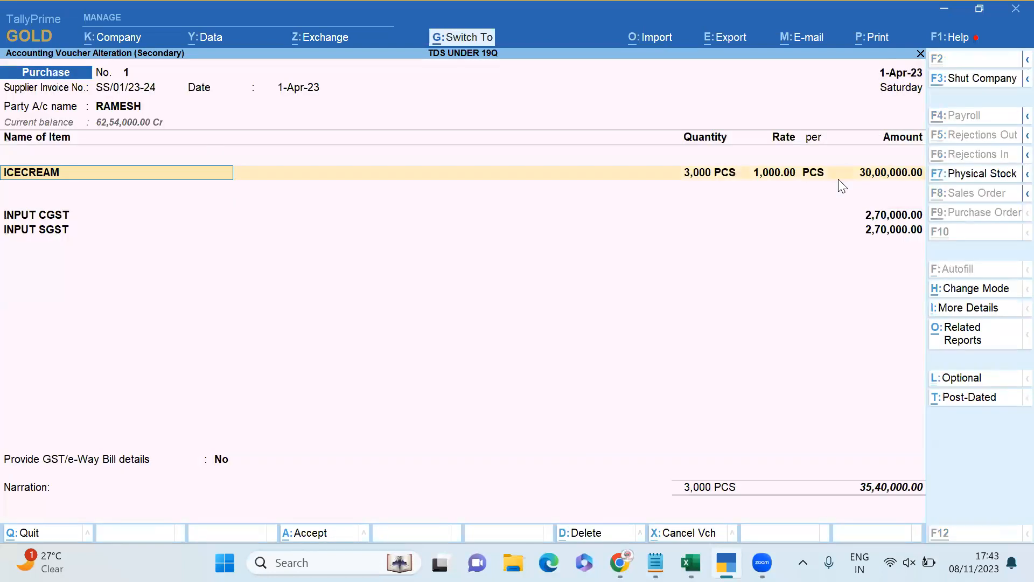
key(Escape)
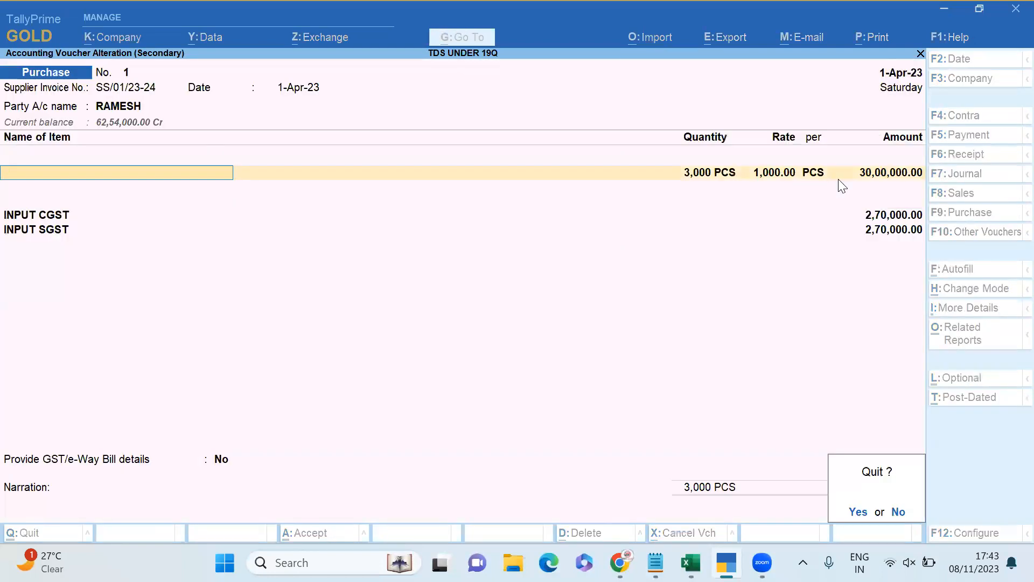
key(y)
key(Escape)
key(Escape)
key(Escape)
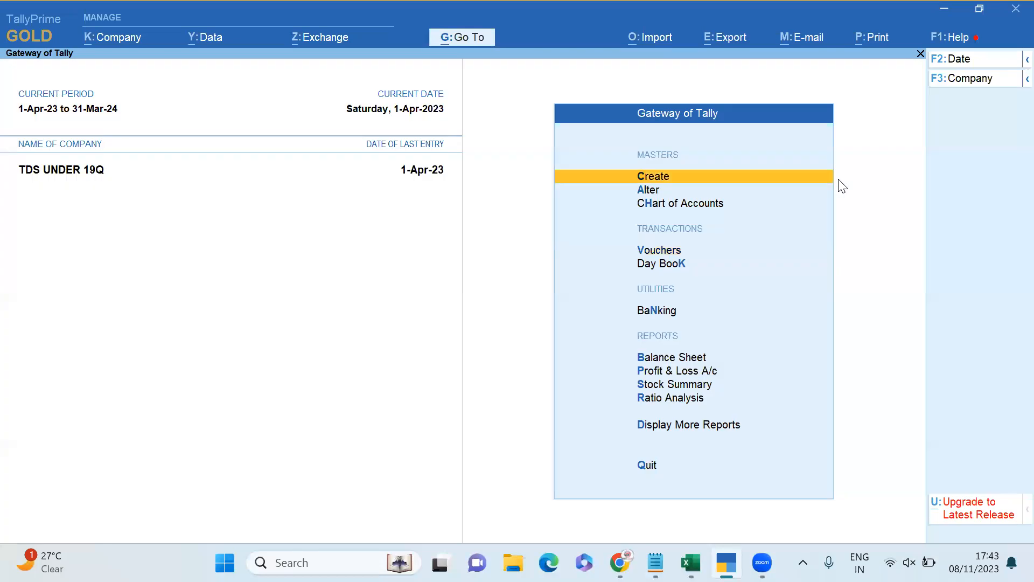
Step: Open the Form 26Q report, examine its deduction details, and return to the Gateway of Tally
key(d)
key(u)
key(t)
key(Down)
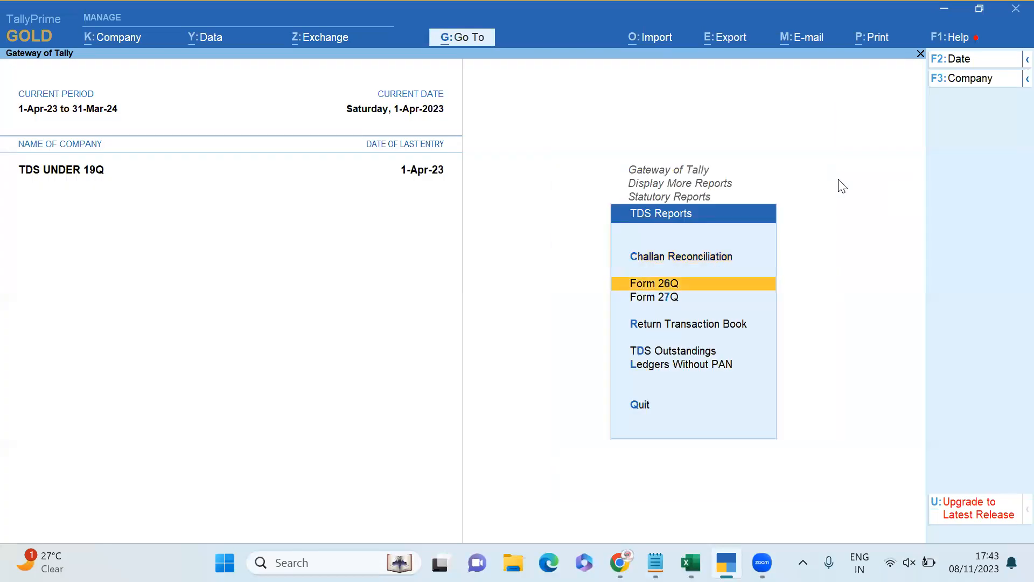
key(Return)
key(Down)
key(Down)
key(Down)
key(Down)
key(Down)
key(Up)
key(Return)
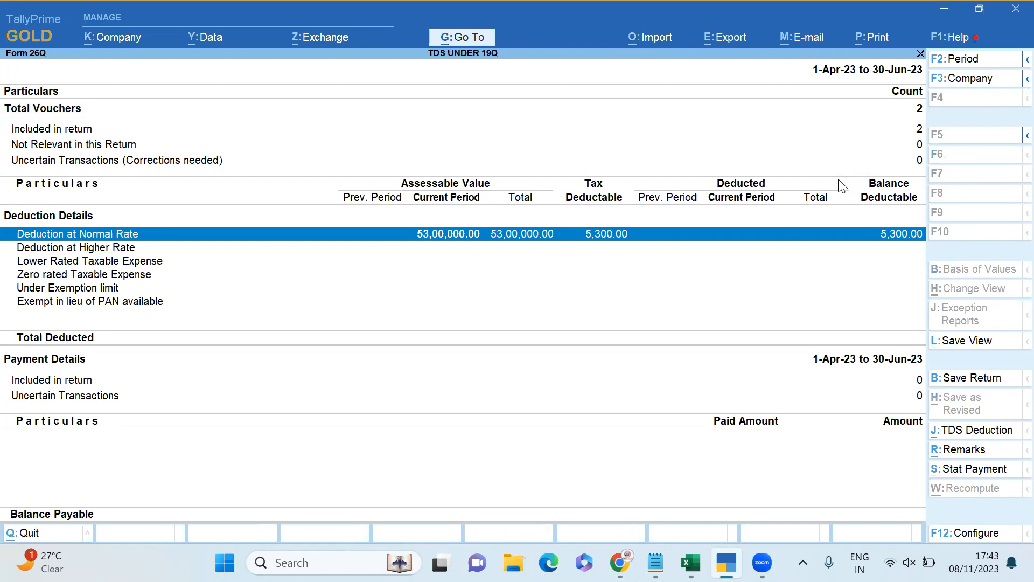
key(Escape)
key(Escape)
key(Escape)
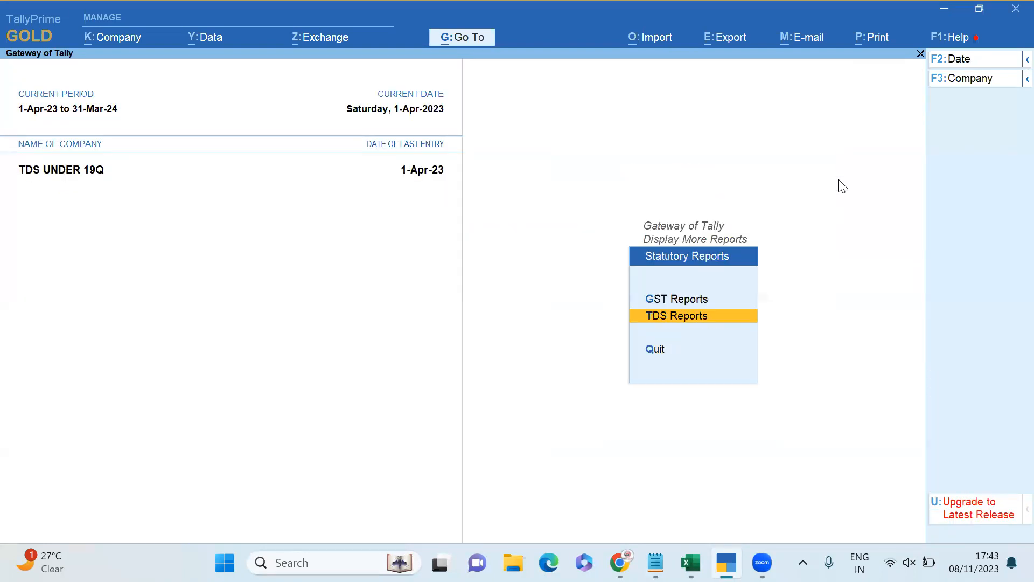
key(Up)
key(Up)
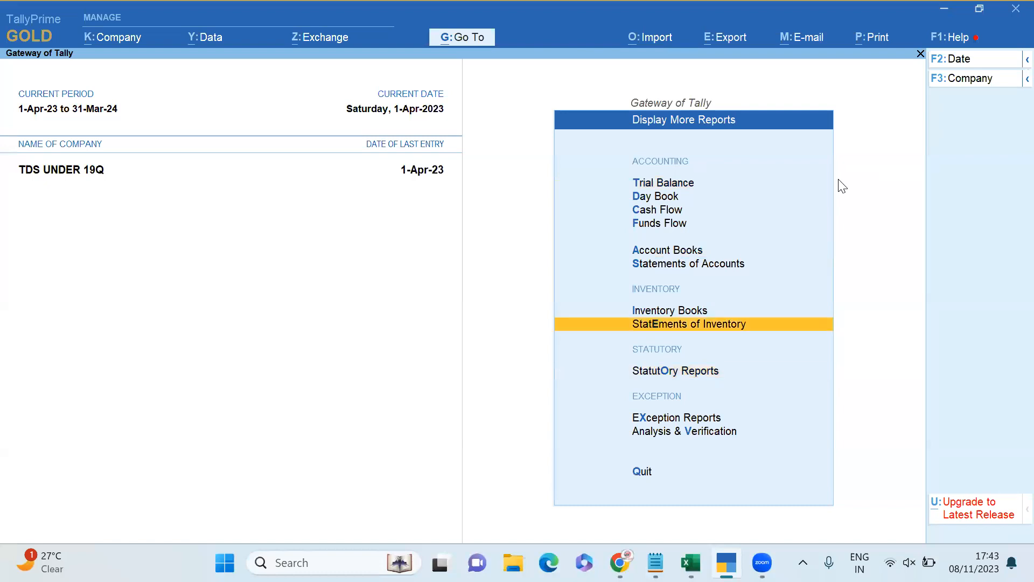
key(Escape)
key(Up)
key(Up)
key(Up)
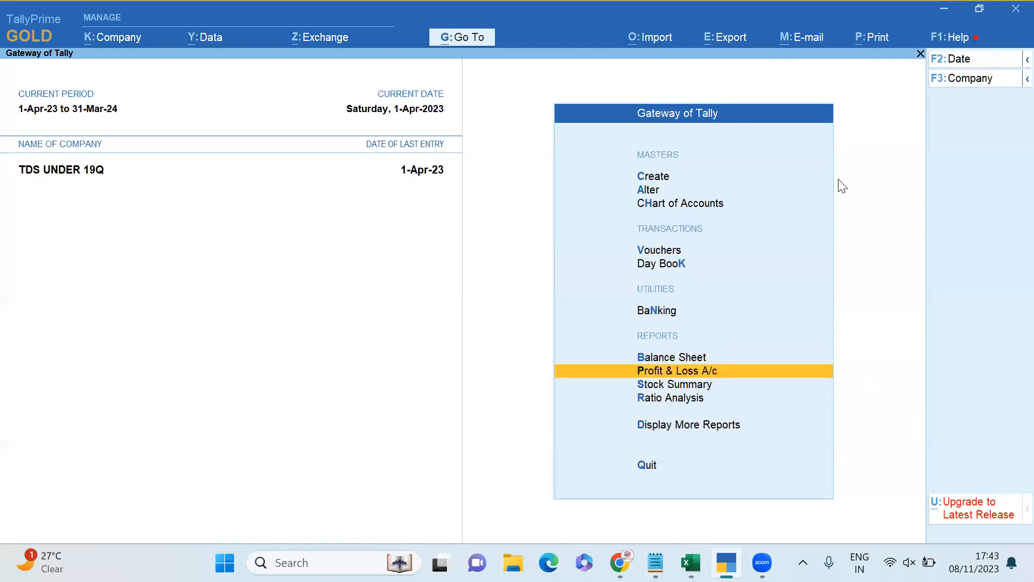
key(Up)
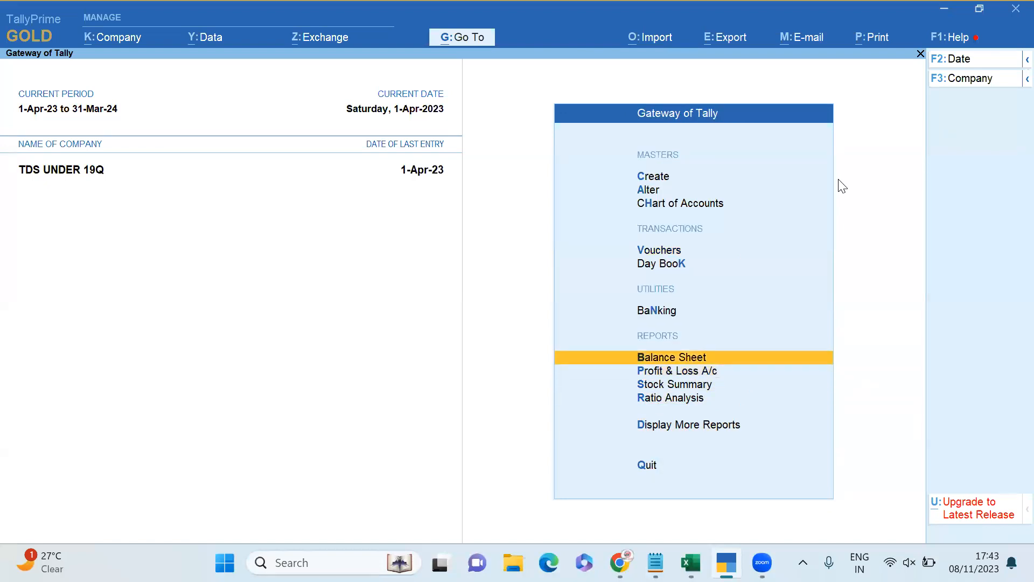
click(1007, 14)
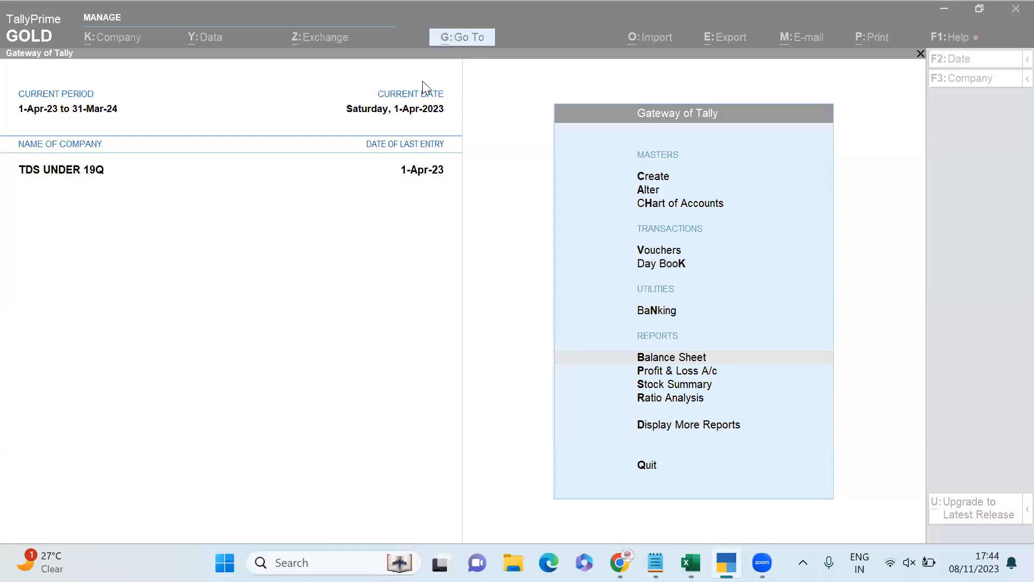
click(893, 227)
Step: Open purchase voucher 2 from the Day Book for alteration
key(Up)
key(Up)
key(Up)
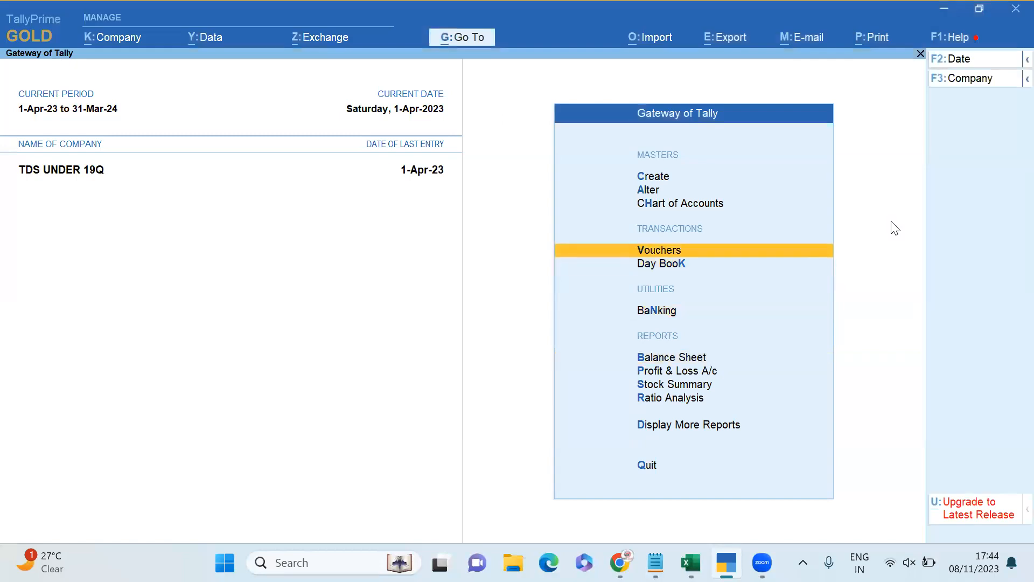
key(Down)
key(Return)
key(Down)
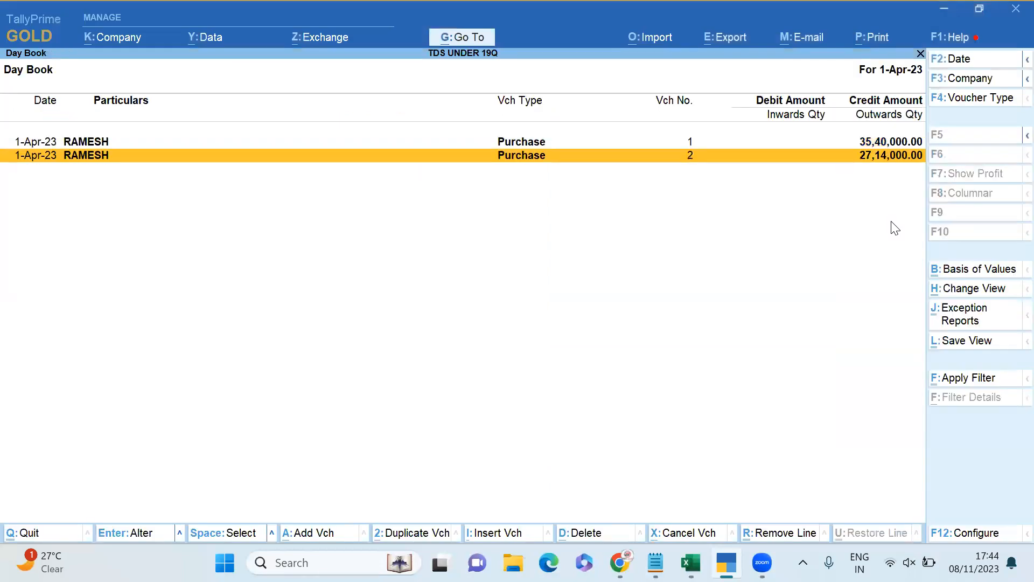
key(Return)
Step: Open purchase voucher 2 and advance through its party and item entries to the TDS nature of payment details for ICECREAM
key(Return)
key(Return)
key(Return)
key(Return)
key(Return)
key(Return)
key(Return)
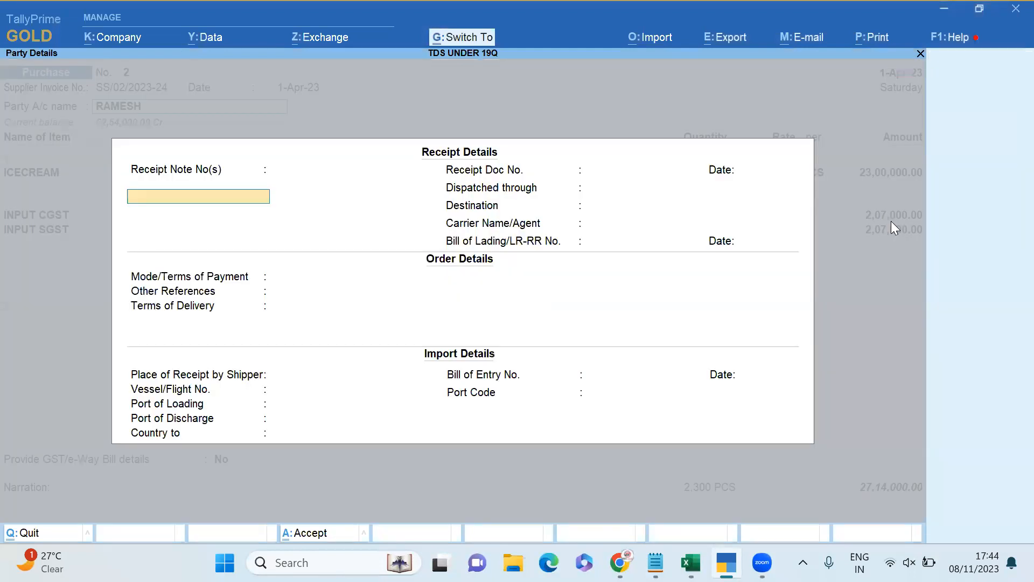
key(Return)
key(Return)
key(Return)
key(Return)
key(Return)
key(Return)
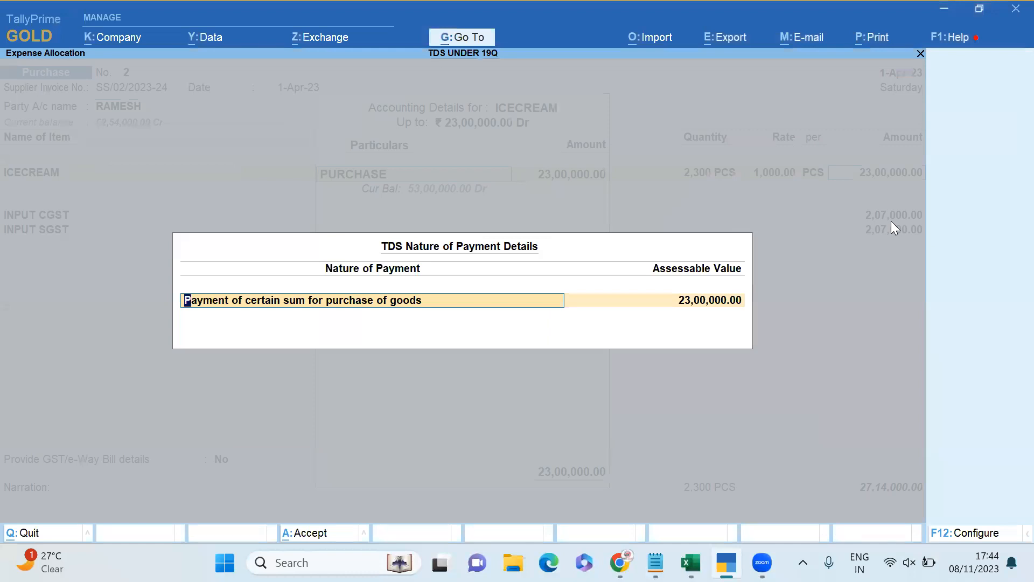
Step: Start creating a TDS nature of payment named TDS UNDER 194Q EXCEEDING 50 LACS with section 194Q
key(space)
key(Down)
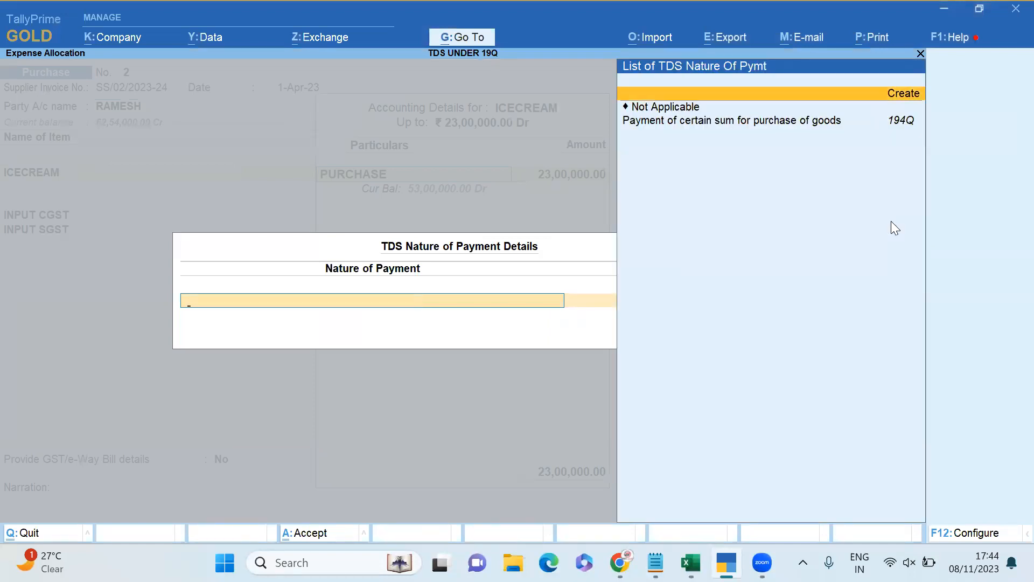
key(Return)
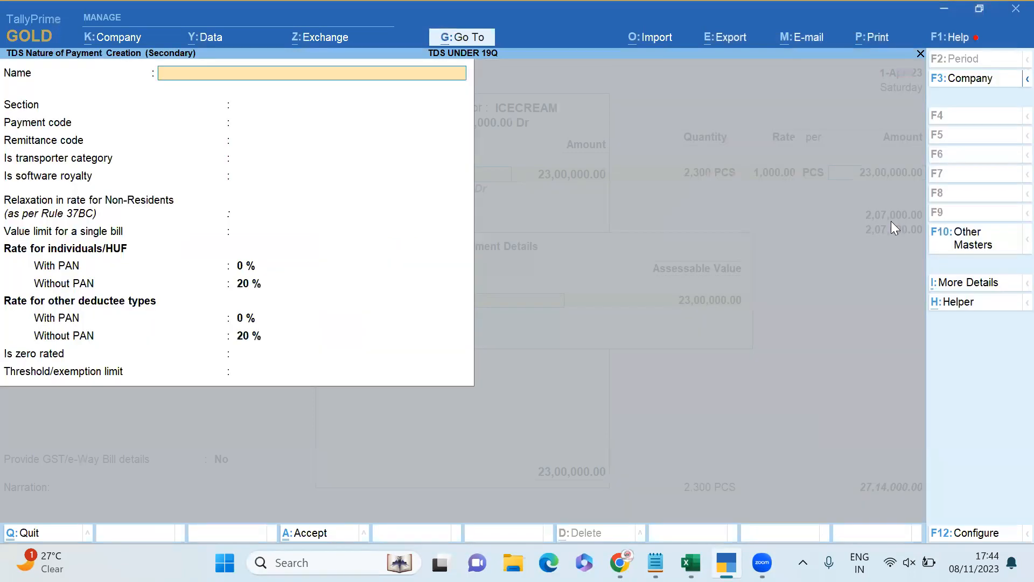
text(1)
key(BackSpace)
text(S)
key(BackSpace)
text(TDS UNDER 194Q E)
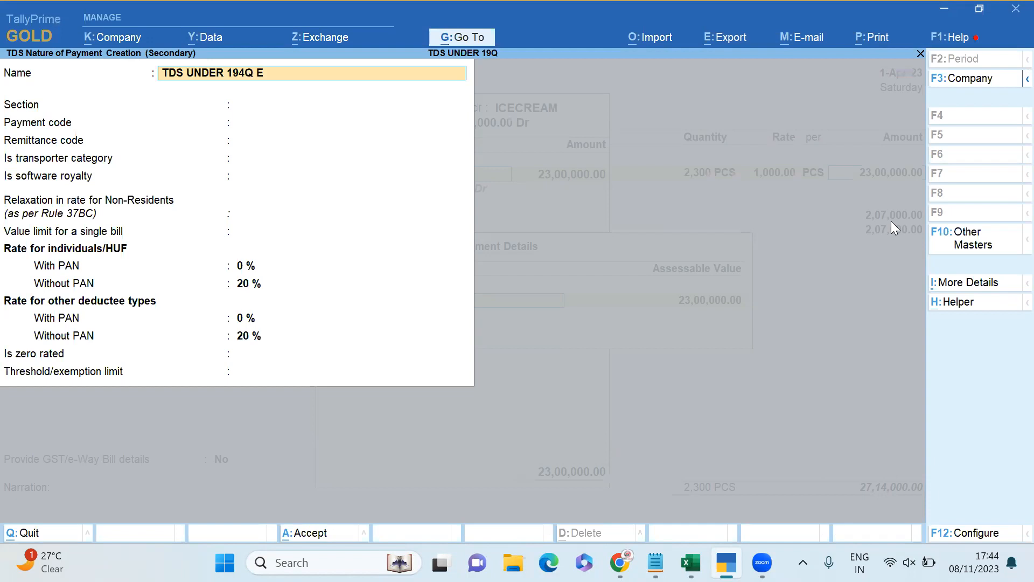
text(XCEEDING)
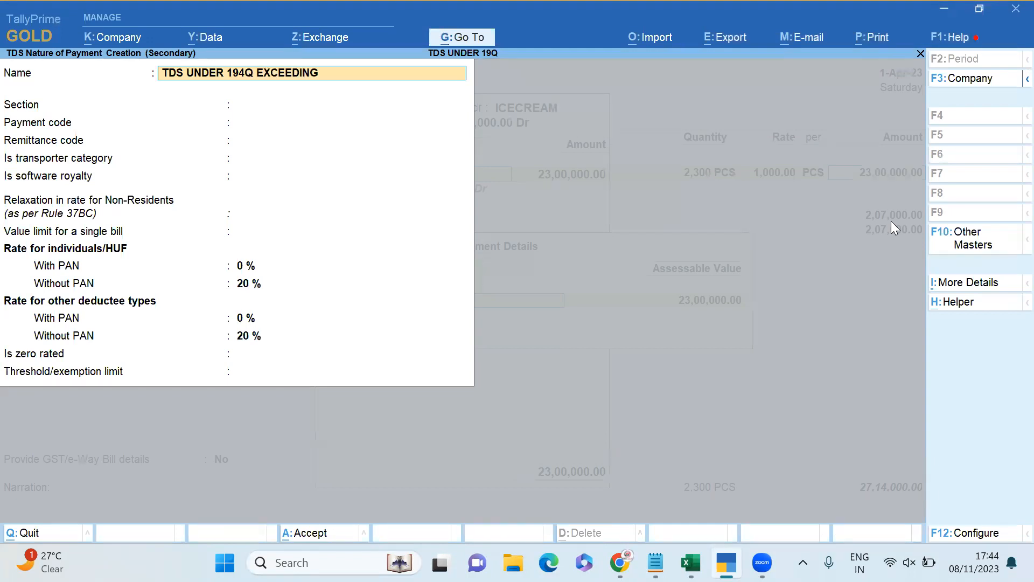
text( 50 LACS)
key(Return)
text(194Q)
key(Return)
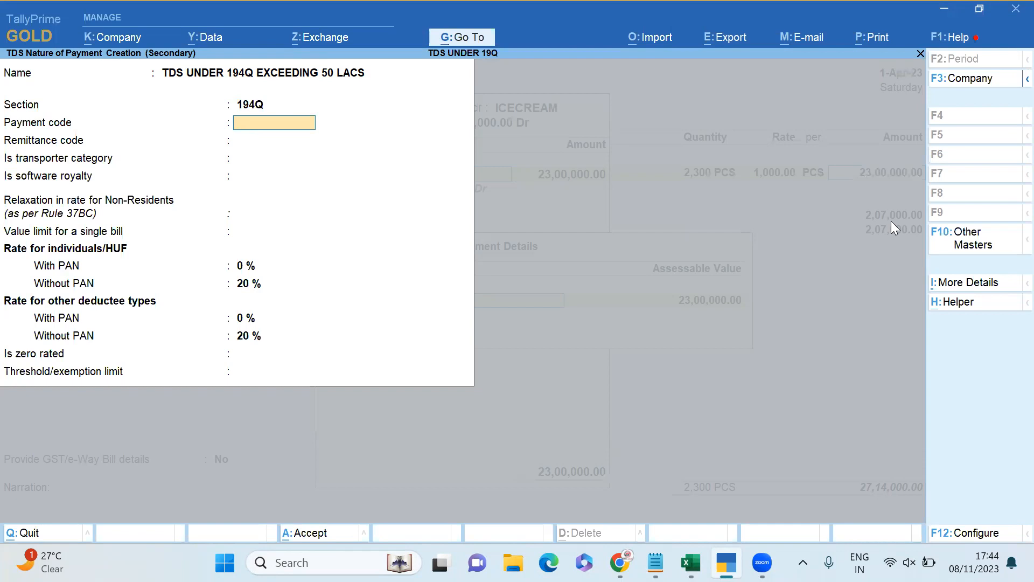
Step: Set payment code 94Q and with-PAN rates of 0.10 %, leave the threshold limit blank, and save the nature of payment
text(94Q)
key(Return)
key(Return)
key(Return)
key(Return)
key(Return)
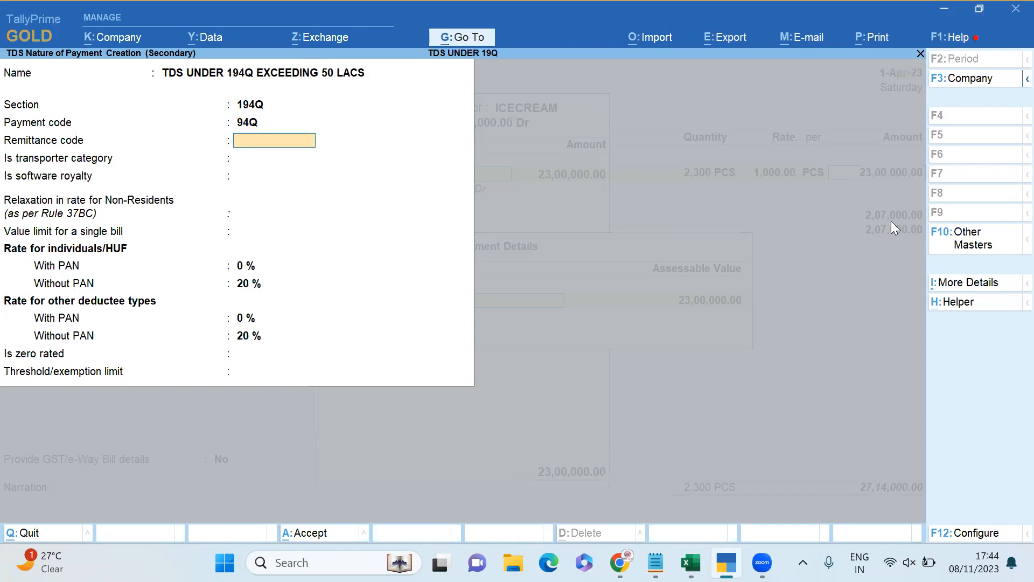
key(Return)
text(0)
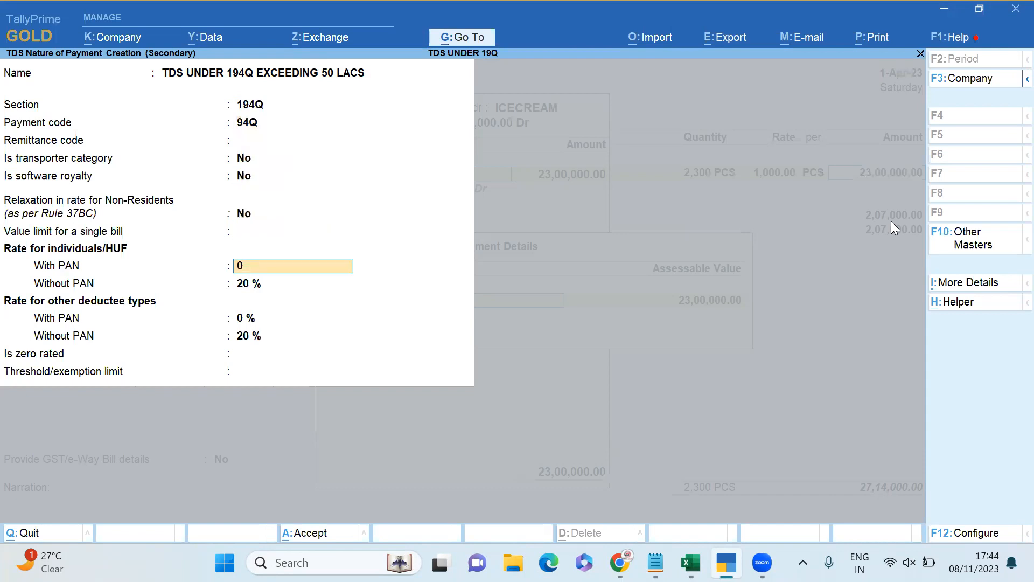
text(.1)
key(Return)
key(Return)
key(Return)
key(Return)
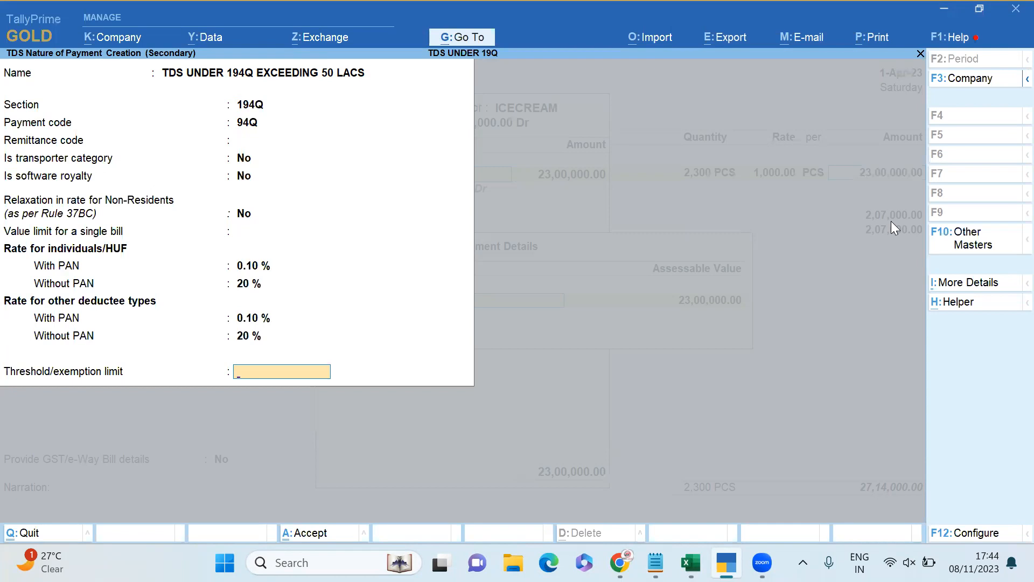
key(ctrl+a)
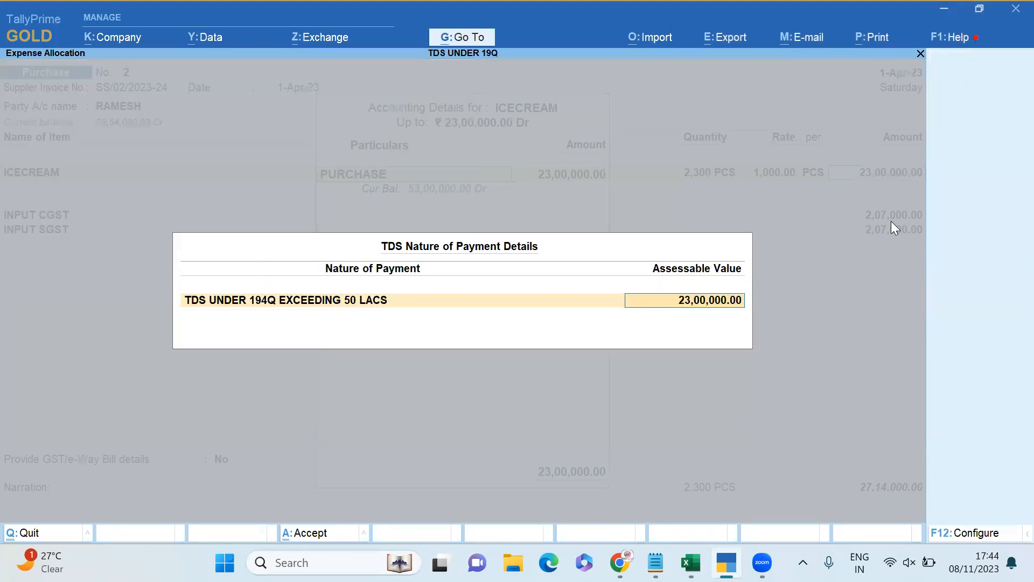
Step: Set the TDS assessable value to 3,00,000 and accept the item's GST and accounting details
text(300000)
key(Return)
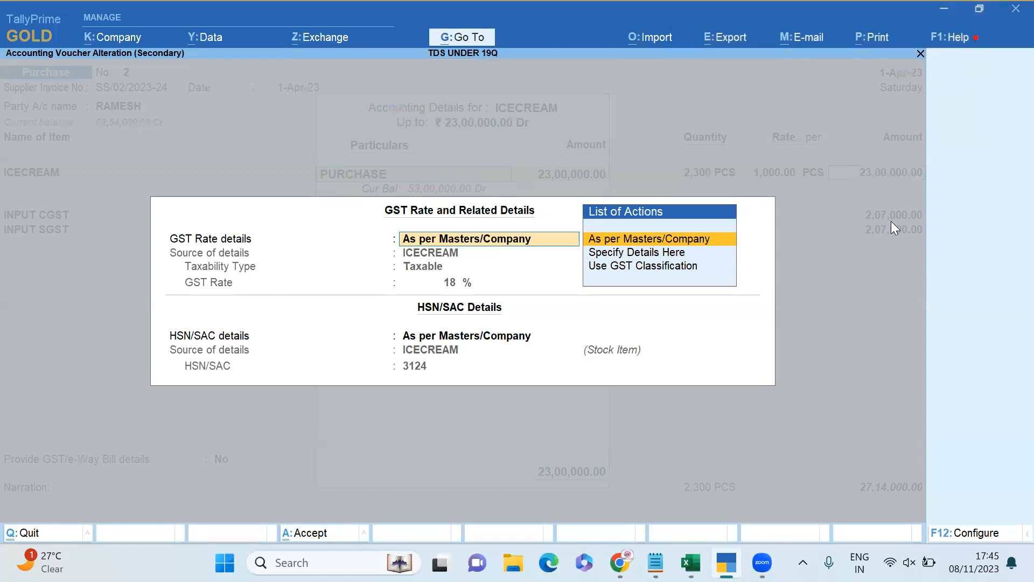
key(Return)
key(Return)
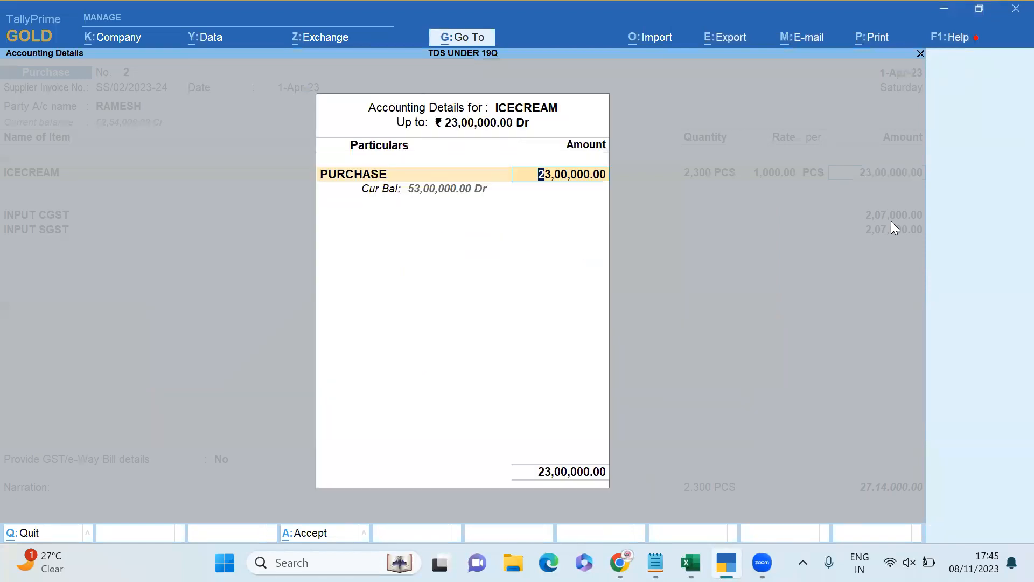
key(Return)
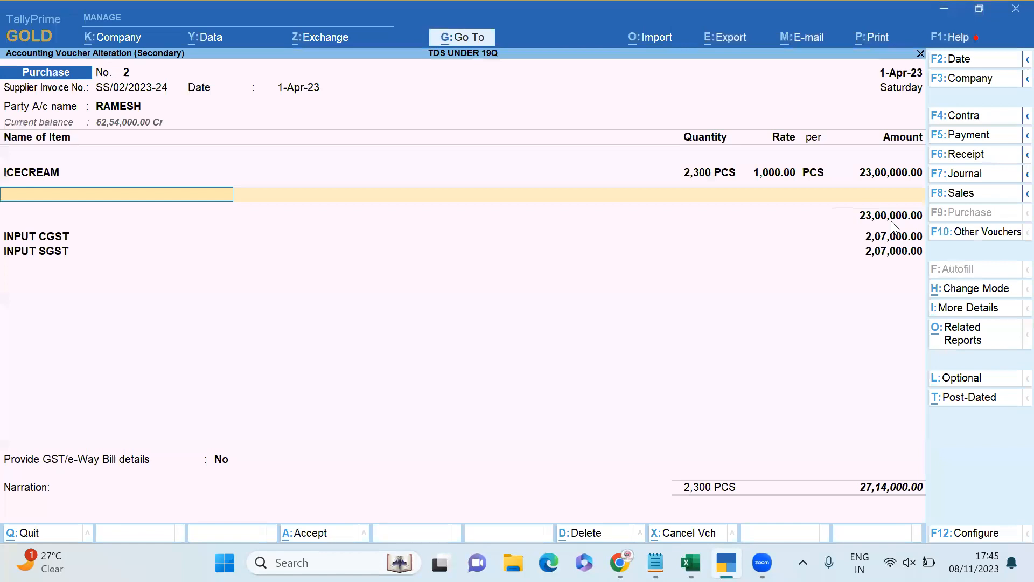
Step: Keep the remaining entries of purchase voucher 2 as they are and save it, accepting the modified tax details with conflicts
key(Return)
key(Return)
key(Return)
key(Return)
key(Return)
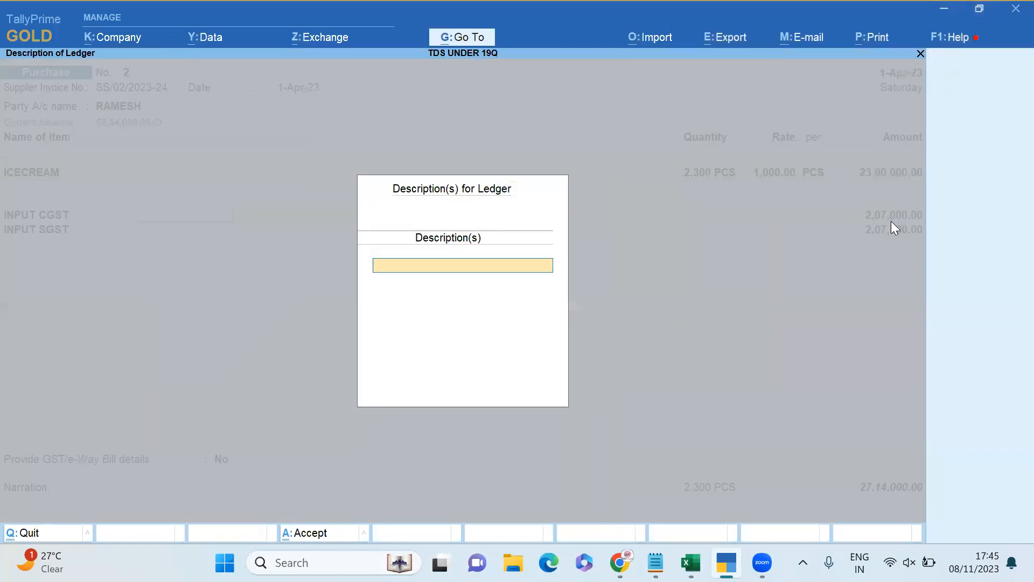
key(Return)
key(Return)
key(Return)
key(Return)
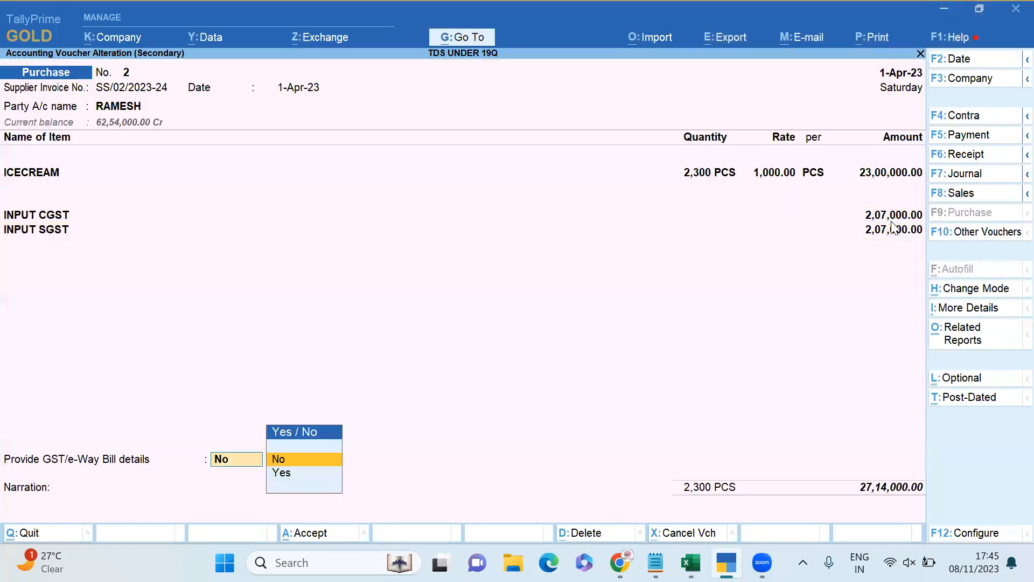
key(Return)
key(Return)
key(Return)
key(Return)
key(Return)
key(Return)
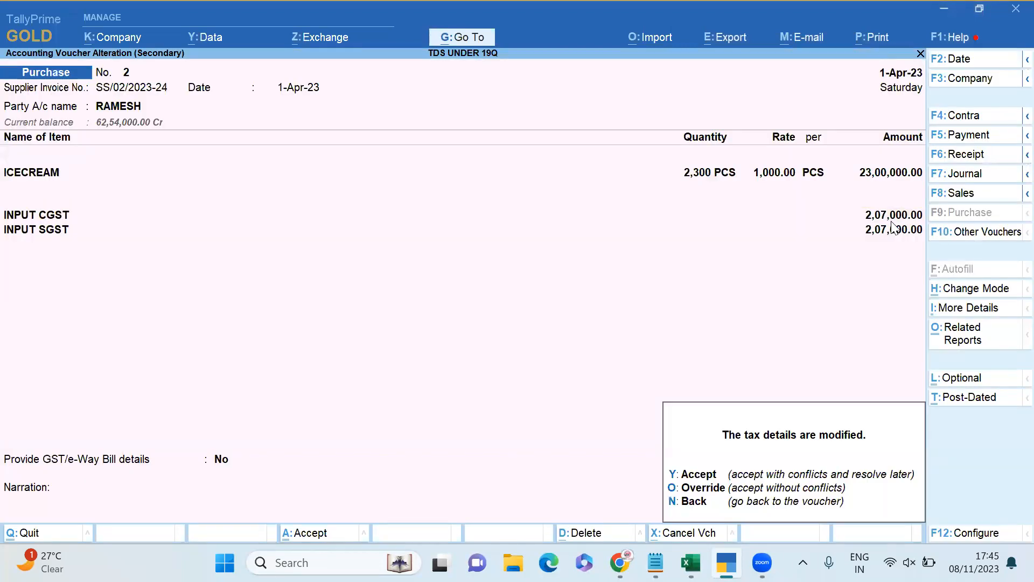
key(y)
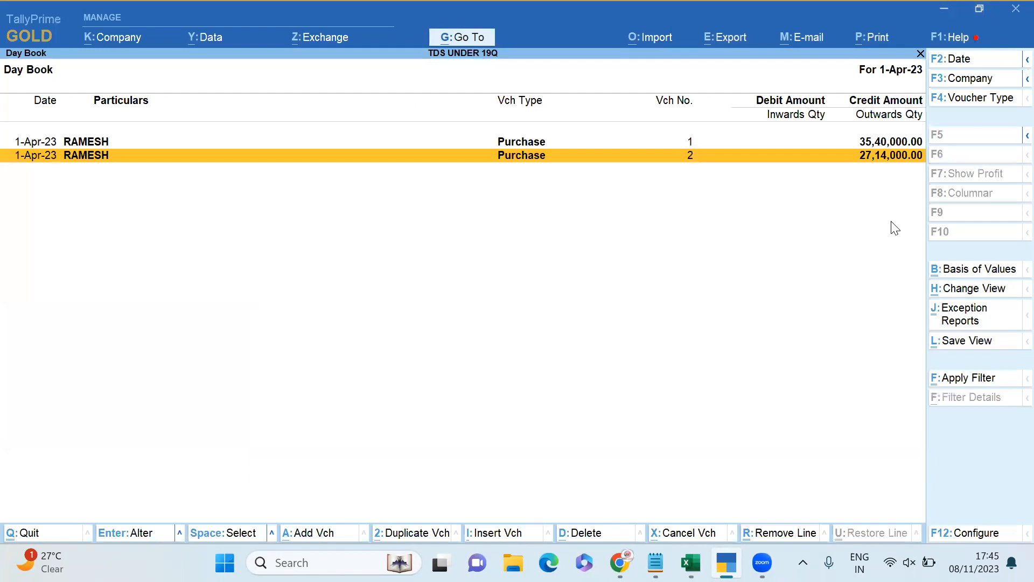
Step: Open the Form 26Q report, examine the Deduction at Normal Rate line, and return to the Gateway of Tally
key(Escape)
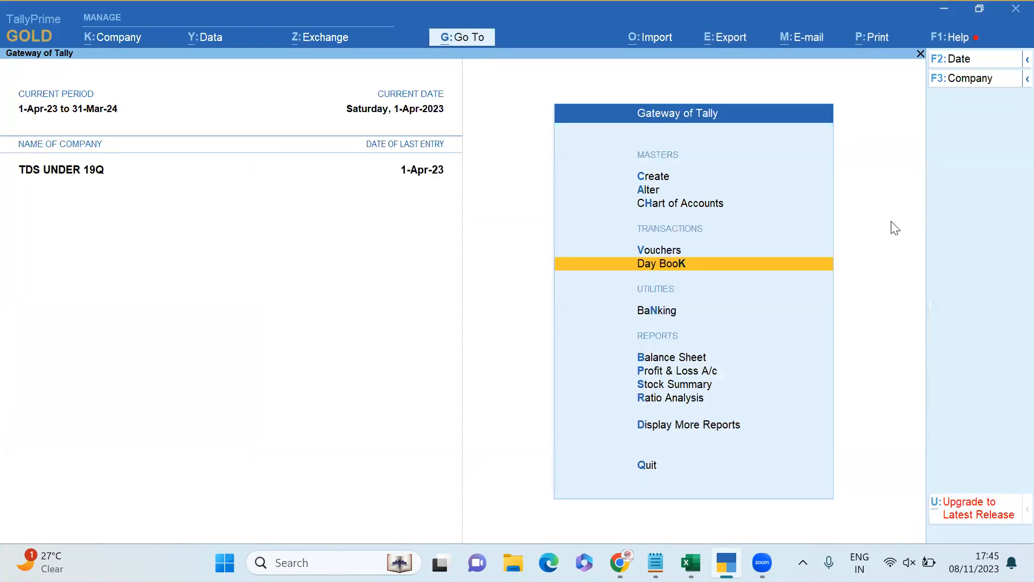
key(d)
key(u)
key(t)
key(Down)
key(Return)
key(Down)
key(Down)
key(Down)
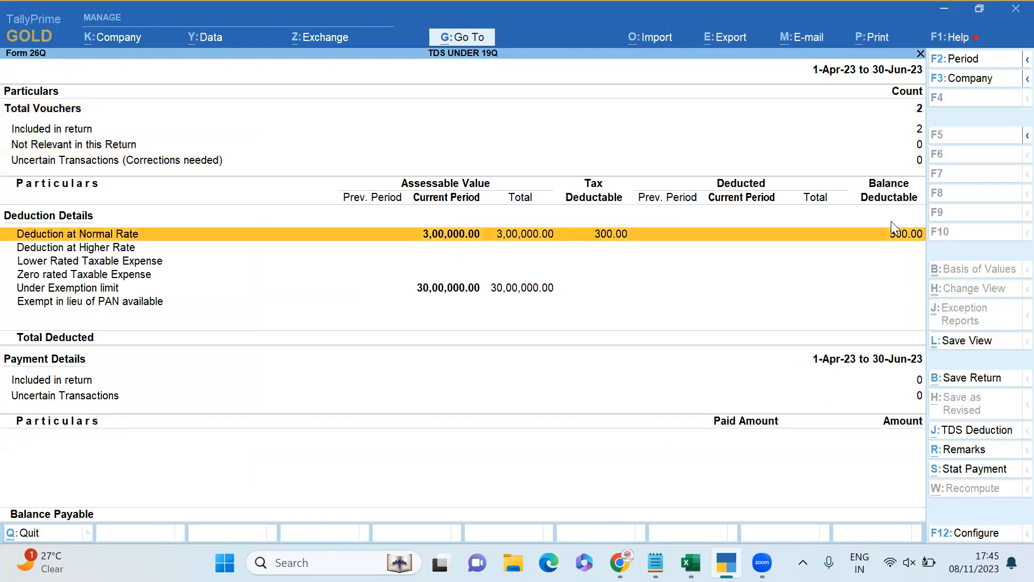
key(Return)
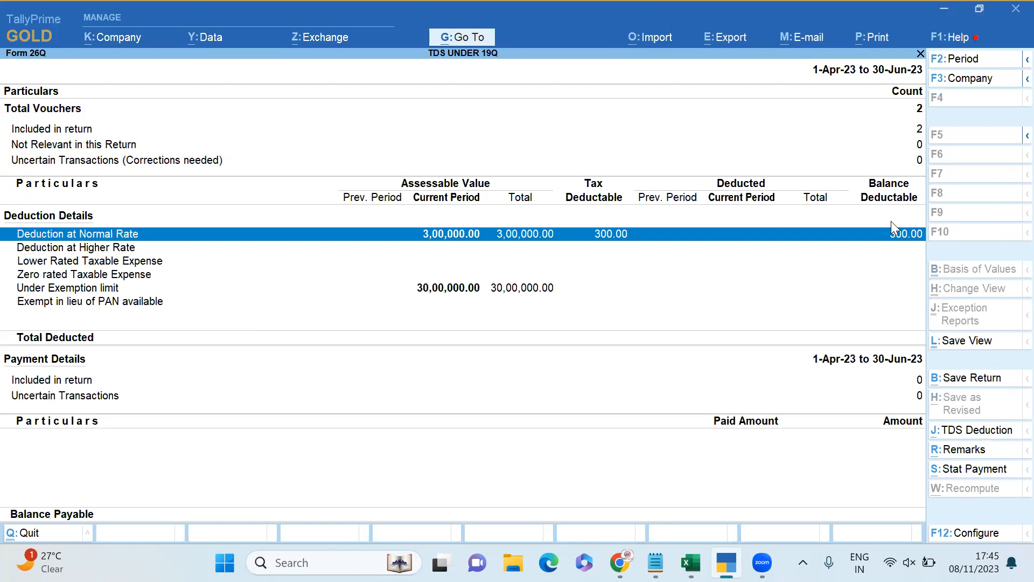
key(Escape)
key(Escape)
key(Escape)
key(Escape)
key(Escape)
Step: Start a new journal voucher with a blank reference number
key(Up)
key(Up)
key(Up)
key(Up)
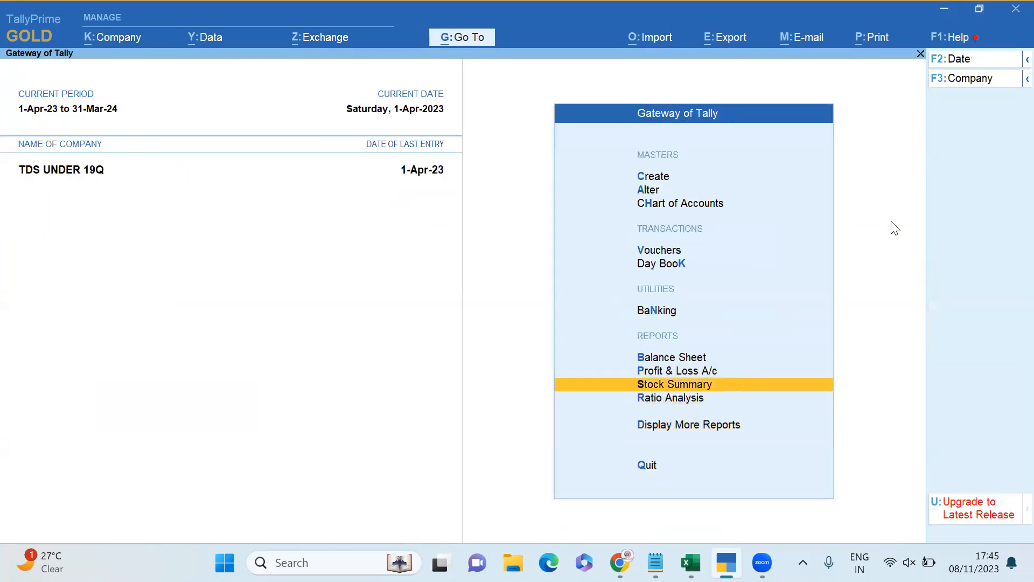
key(Up)
key(Up)
key(Up)
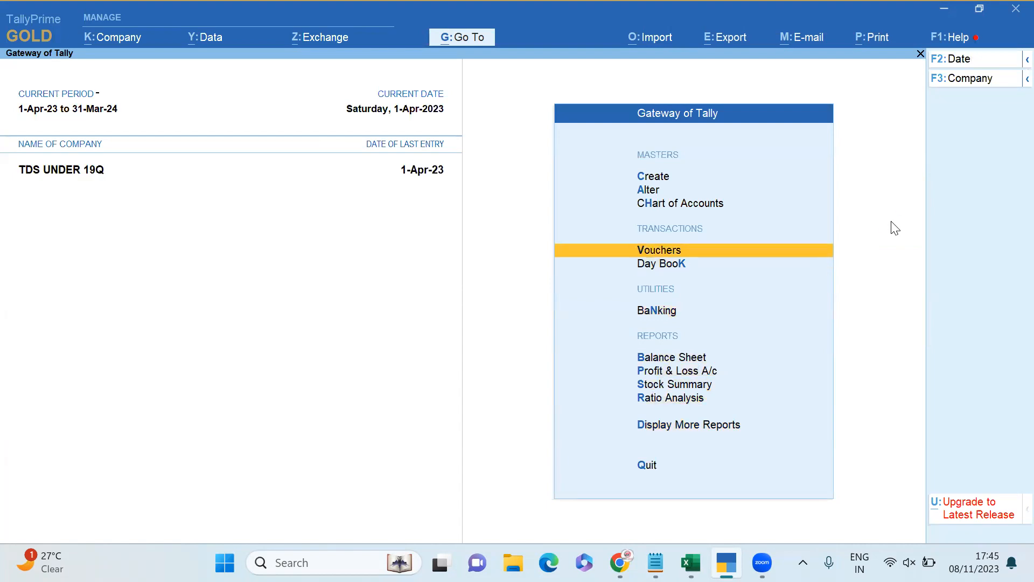
key(Return)
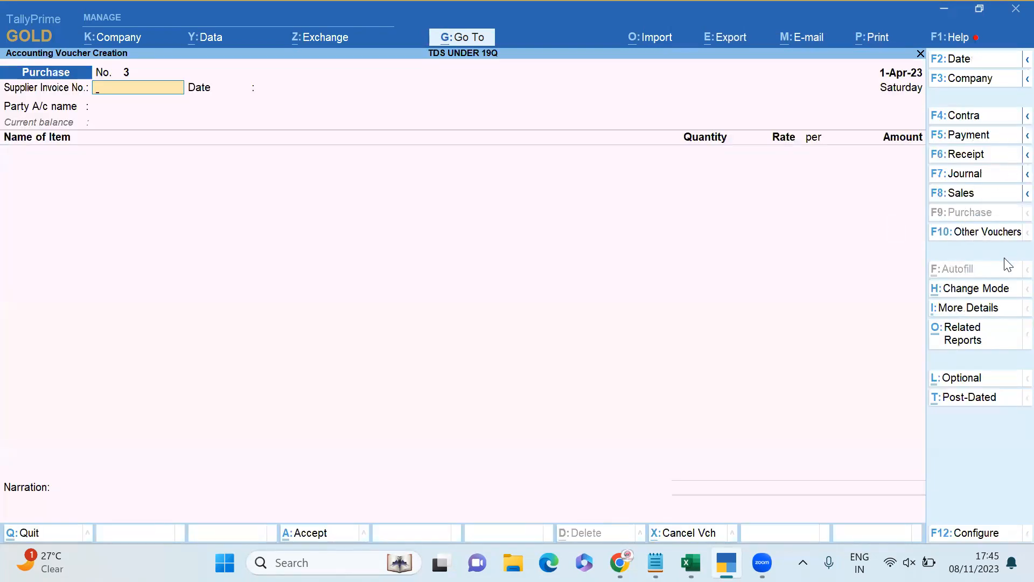
click(997, 181)
key(Return)
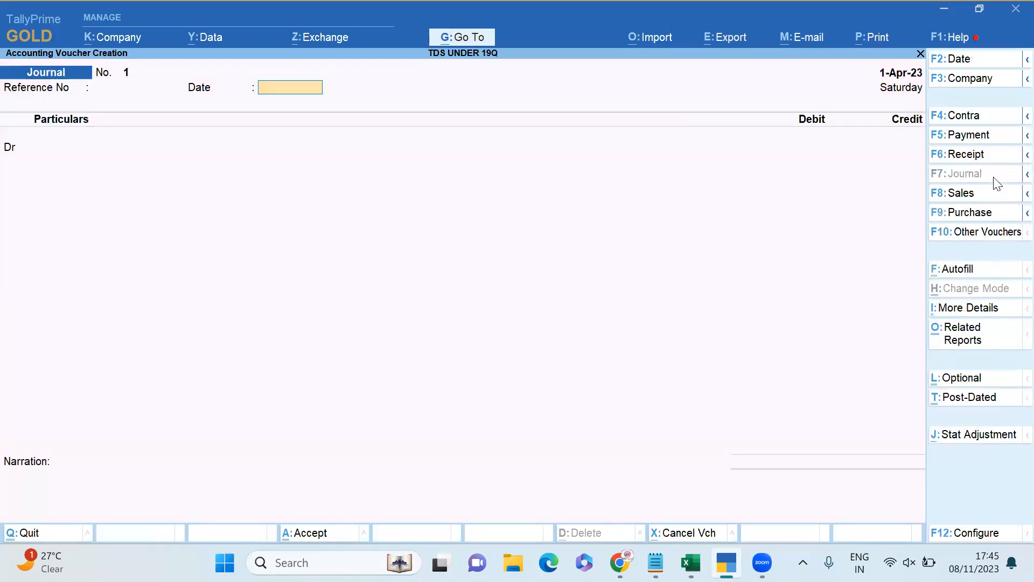
Step: Debit the supplier's ledger with 1.00 against the pending bill SS/02/2023-24
key(Return)
text(RAMES)
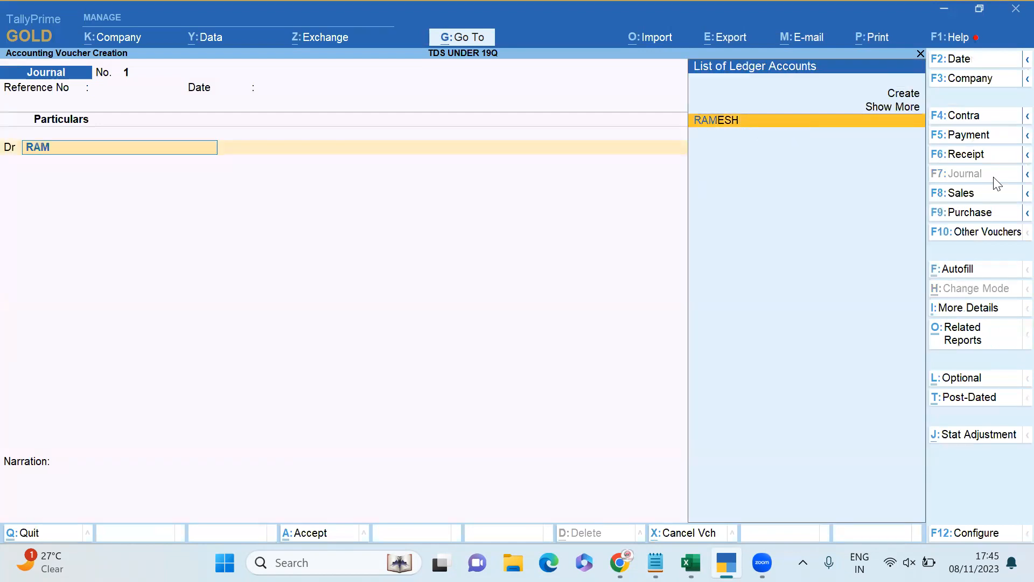
key(Return)
text(1)
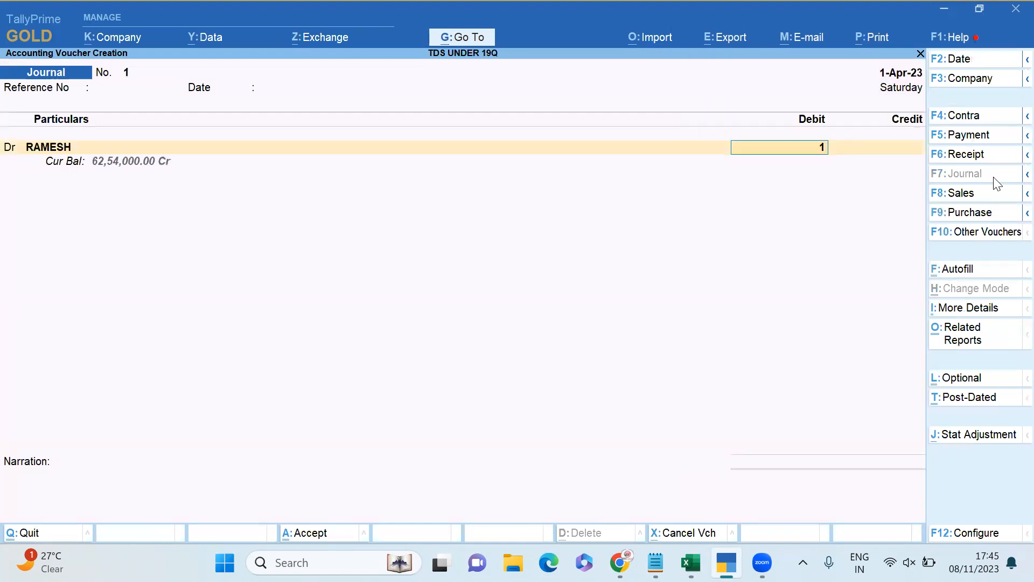
key(Return)
key(Return)
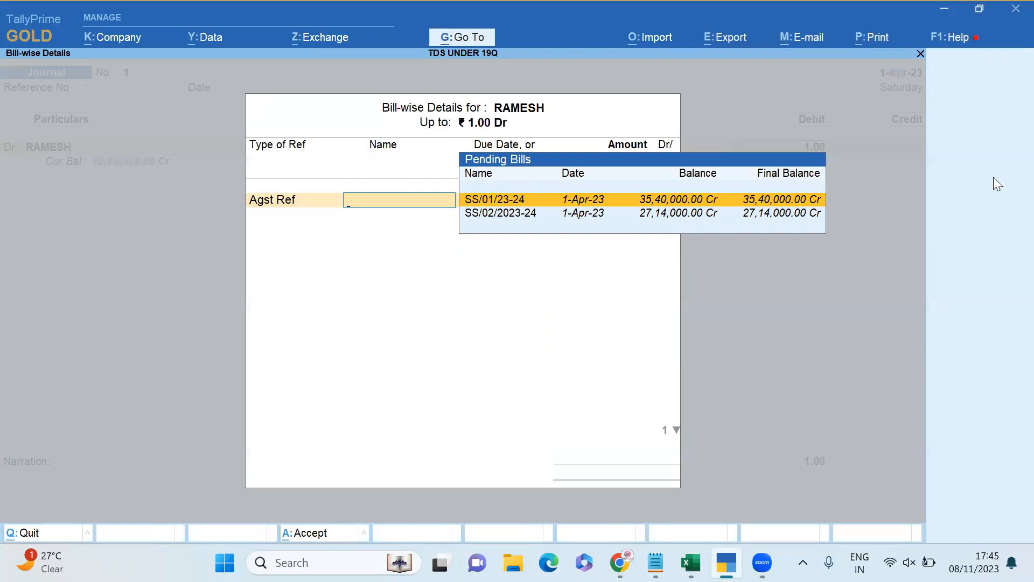
key(Down)
key(Return)
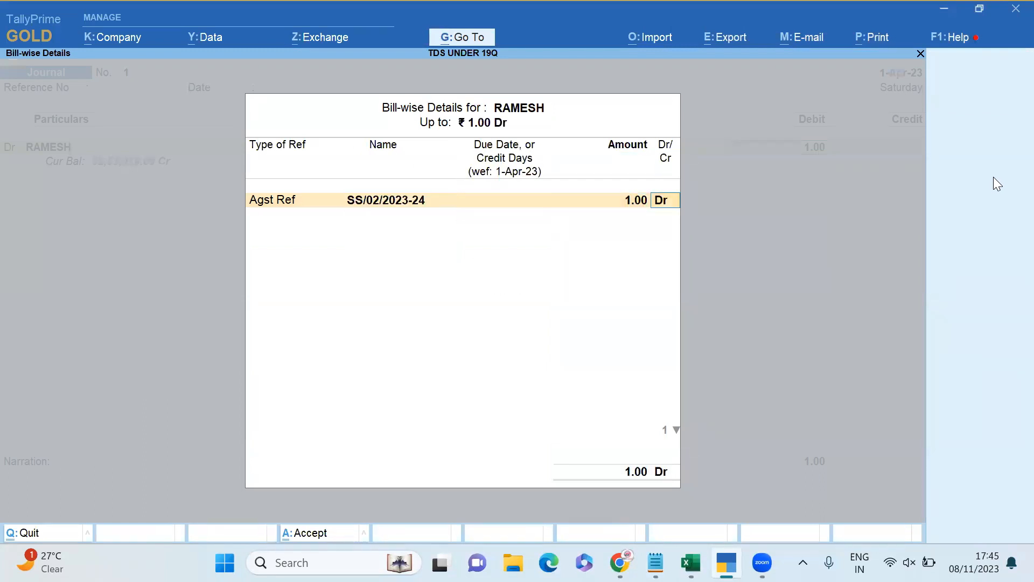
key(Return)
key(Return)
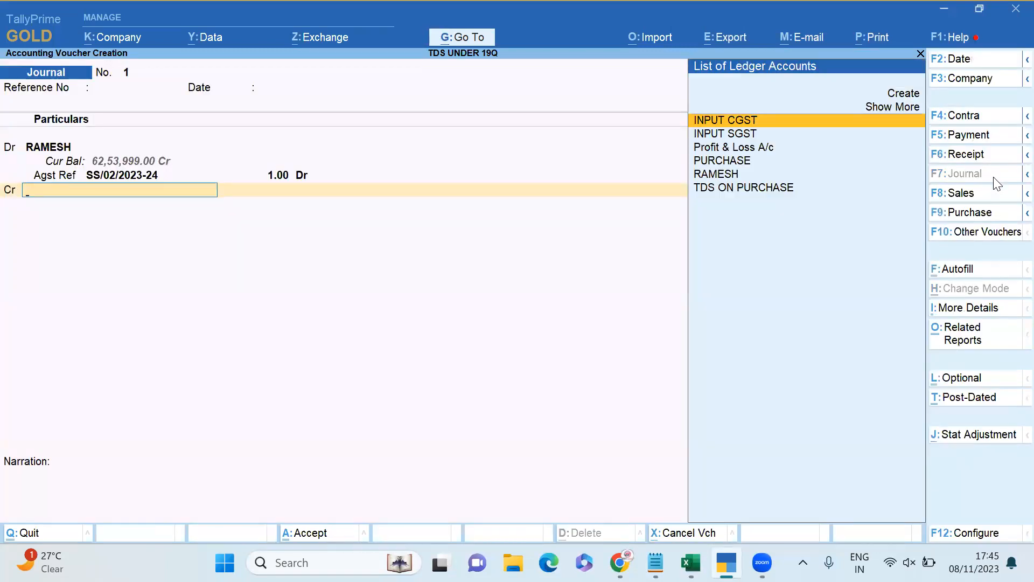
Step: Select TDS ON PURCHASE as the ledger on the journal's credit line
key(Down)
key(Down)
key(Down)
key(Down)
key(Down)
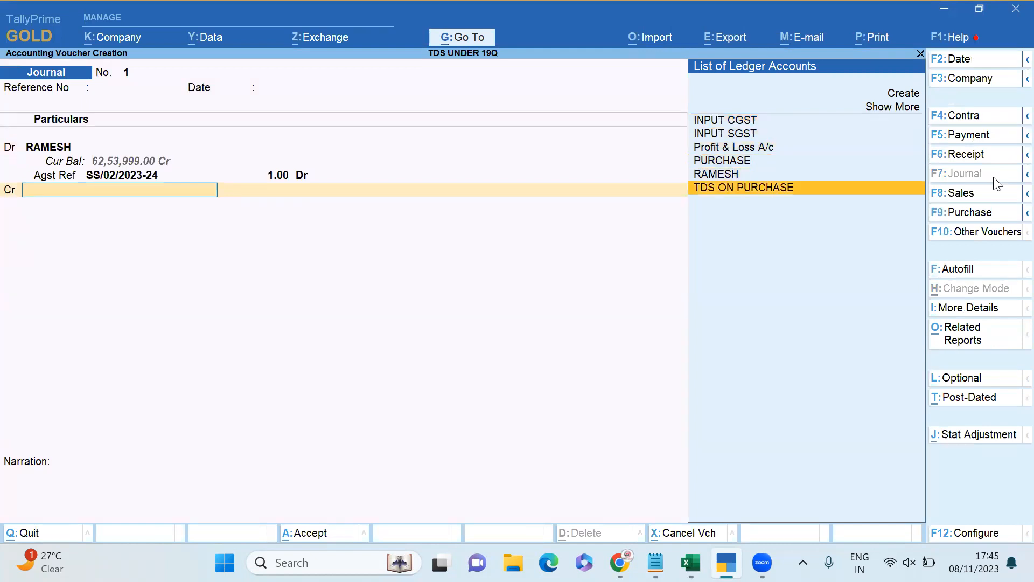
key(Return)
key(Return)
key(BackSpace)
key(BackSpace)
key(BackSpace)
key(Return)
Step: Alter the TDS ON PURCHASE ledger to use TDS UNDER 194Q EXCEEDING 50 LACS as its nature of payment, and save it
key(ctrl+Return)
key(Return)
key(Return)
key(Return)
key(Down)
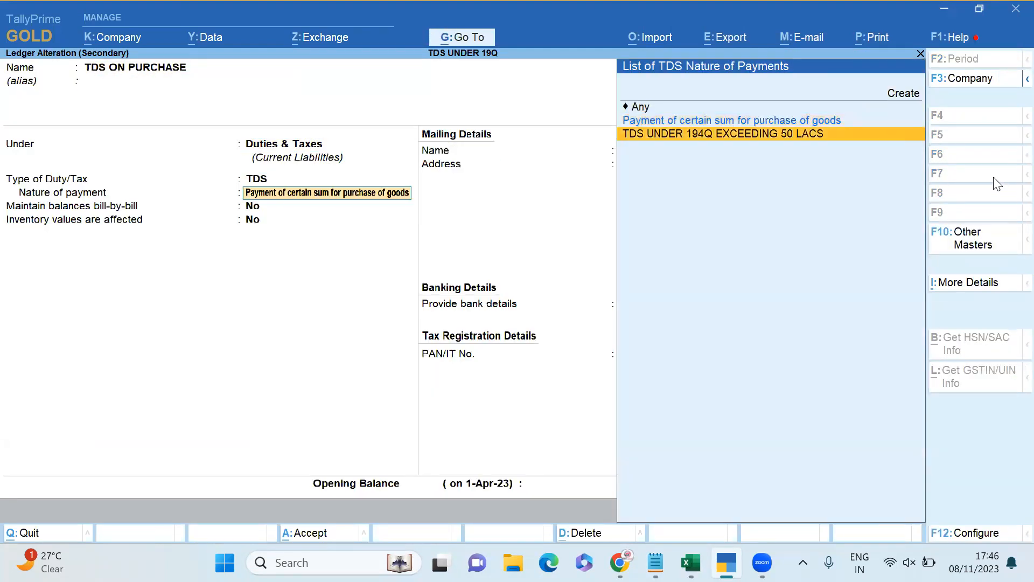
key(Return)
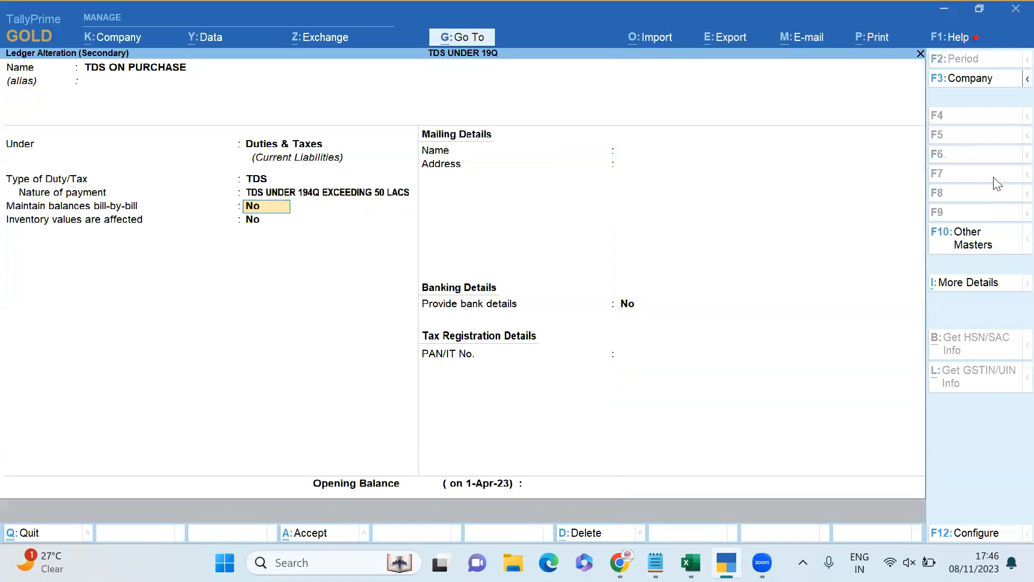
key(BackSpace)
key(Return)
key(ctrl)
key(ctrl+a)
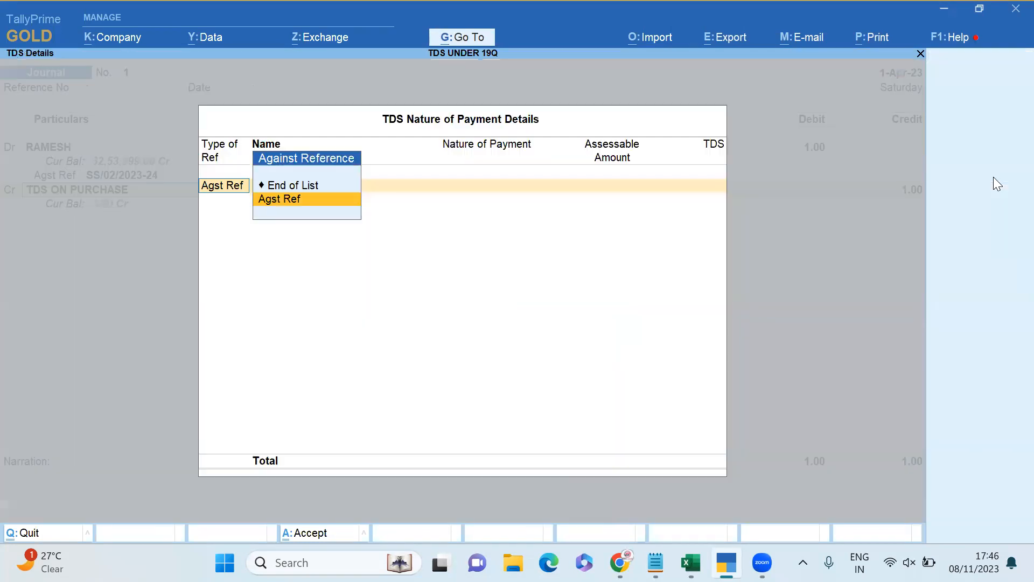
Step: Allocate the TDS ON PURCHASE credit against the pending tax bill Purc / 2 / 2 and close the TDS details
key(Return)
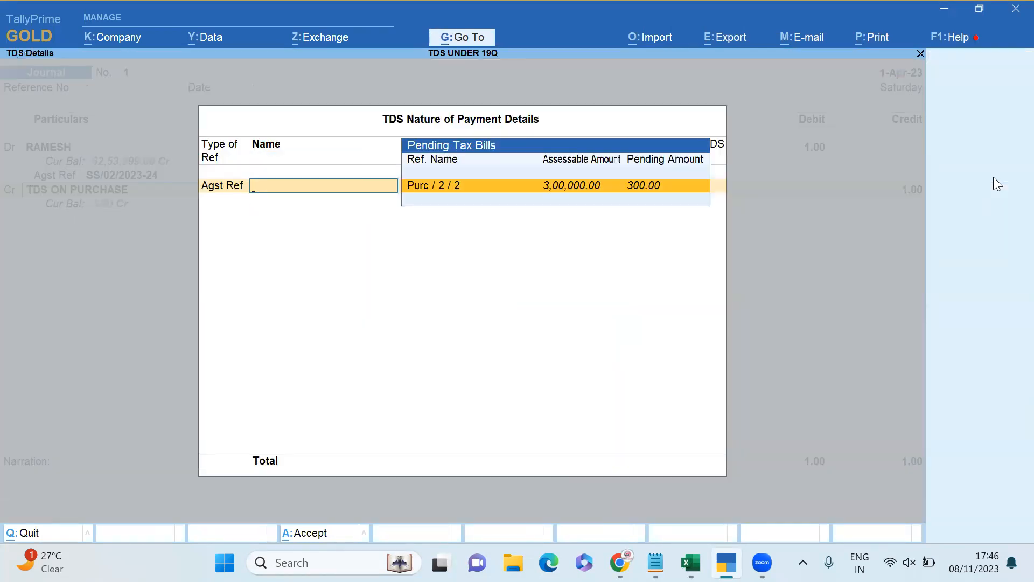
key(Return)
key(Return)
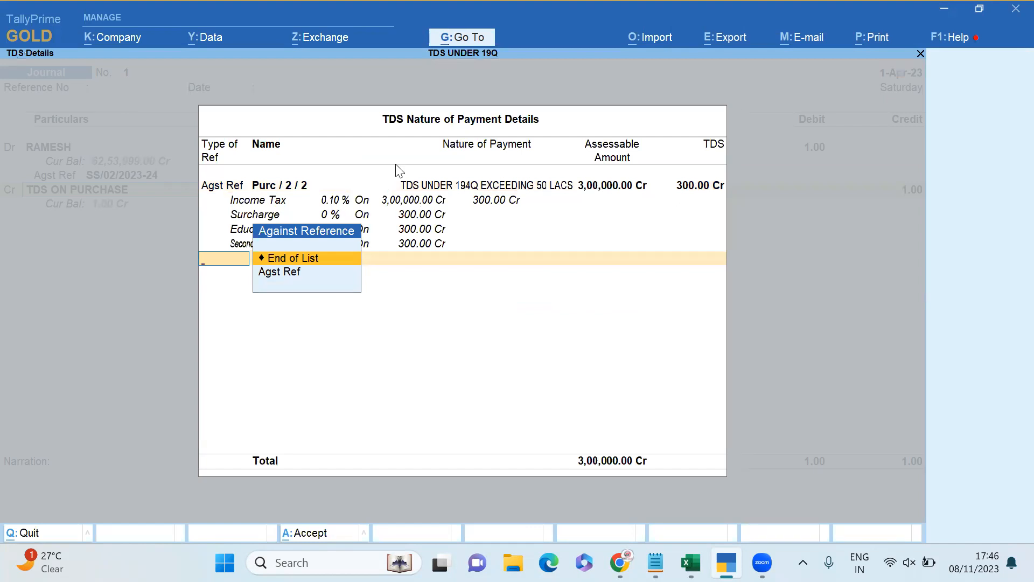
key(Return)
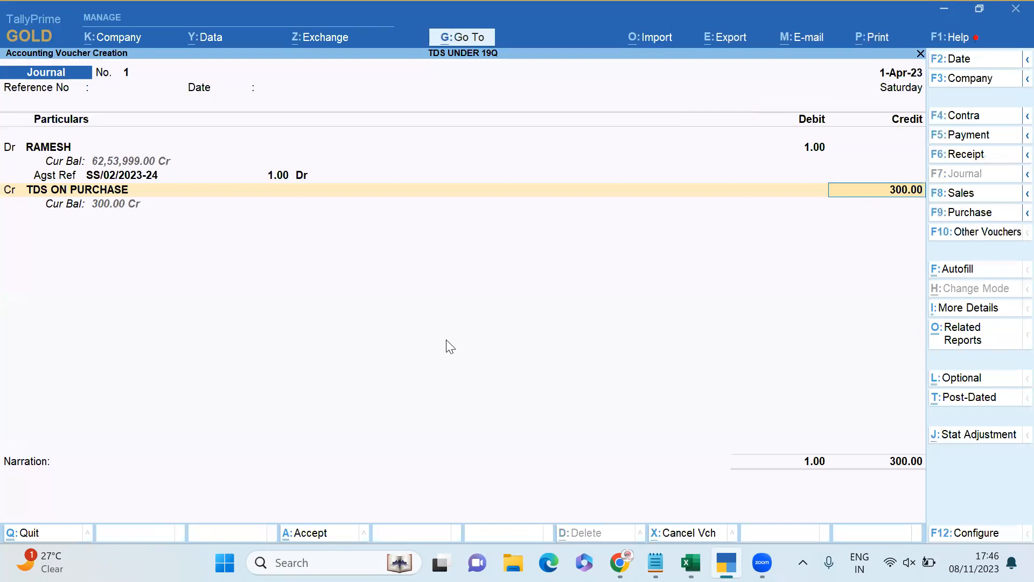
Step: Set the amount allocated to the supplier's bill SS/02/2023-24 to 300.00 Dr
key(BackSpace)
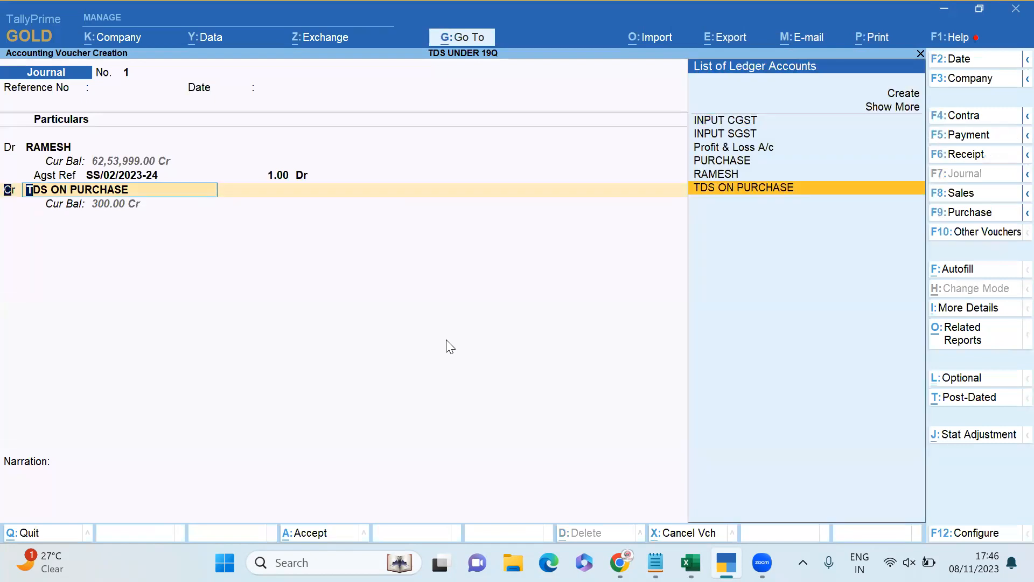
key(BackSpace)
text(300)
key(Return)
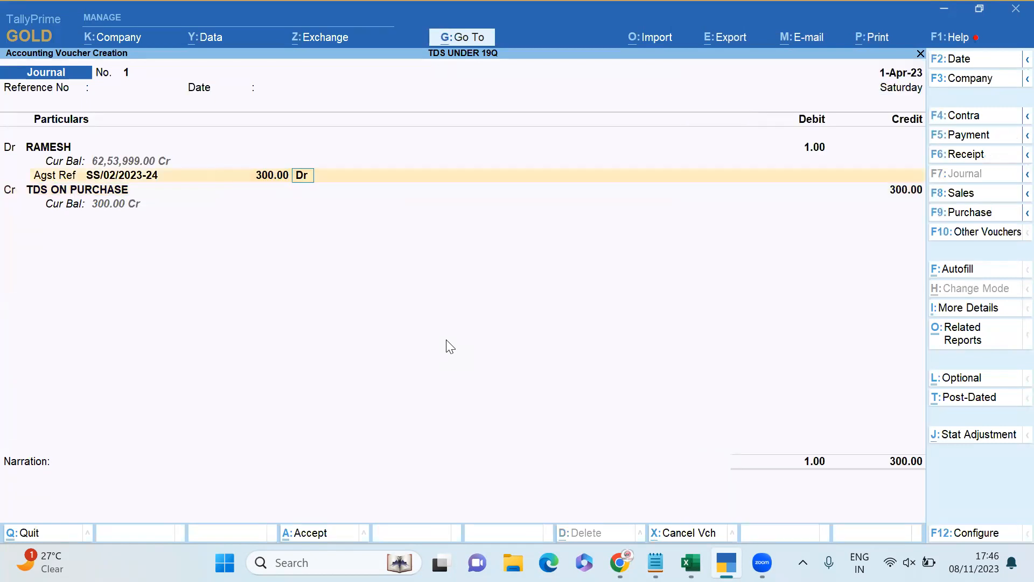
Step: Set the debit amount of the supplier's ledger line in the journal to 300.00
key(BackSpace)
key(BackSpace)
key(BackSpace)
key(BackSpace)
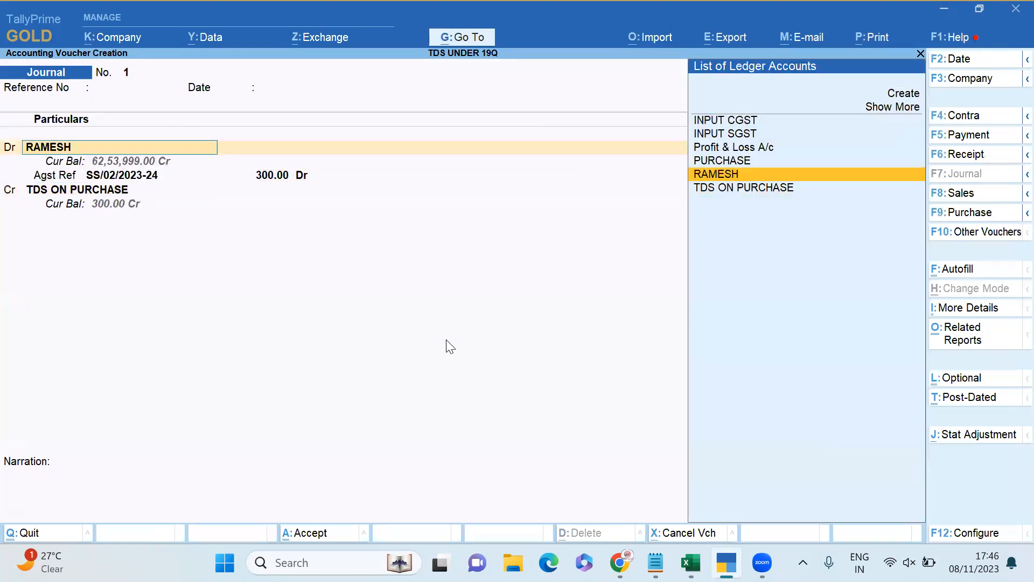
key(Return)
text(3000)
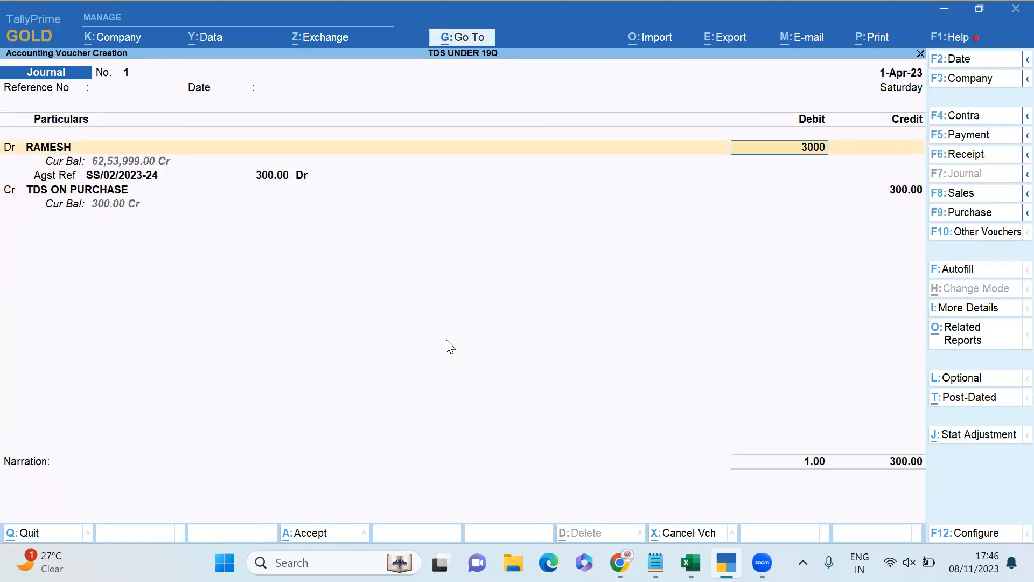
key(BackSpace)
key(Return)
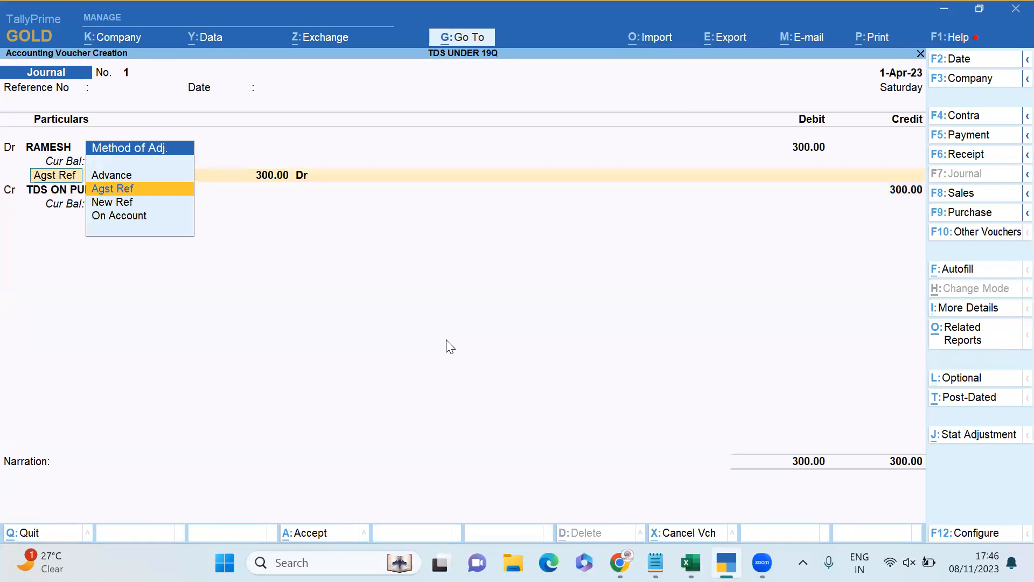
Step: Accept the existing bill and TDS allocations of the journal lines and save the voucher
key(Return)
key(Return)
key(Return)
key(Return)
key(Return)
key(Return)
key(Return)
key(Return)
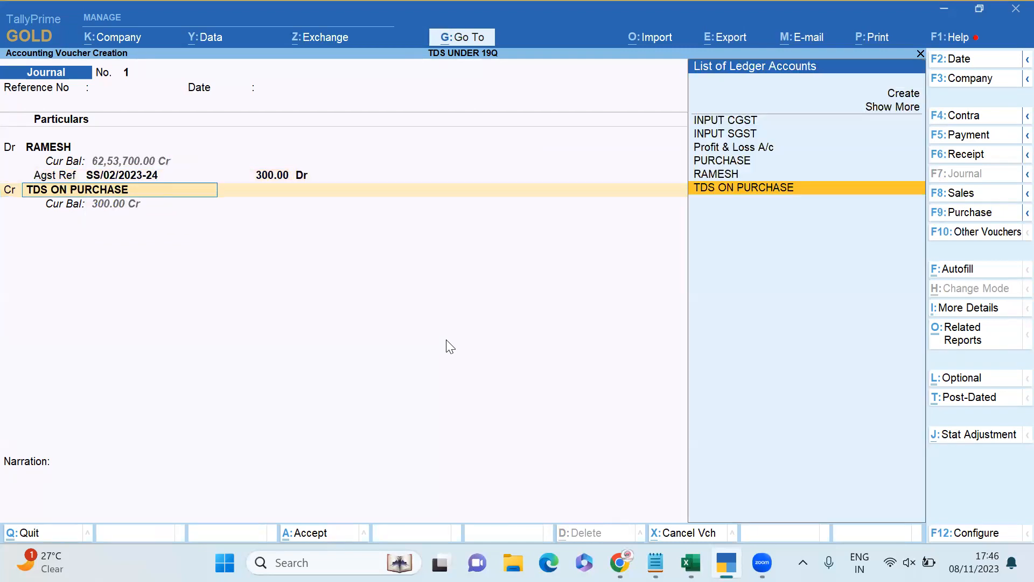
key(Return)
key(Return)
key(Return)
key(Return)
Step: Leave voucher entry and open the Form 26Q report from the TDS reports
key(Escape)
key(Return)
key(d)
key(o)
key(Return)
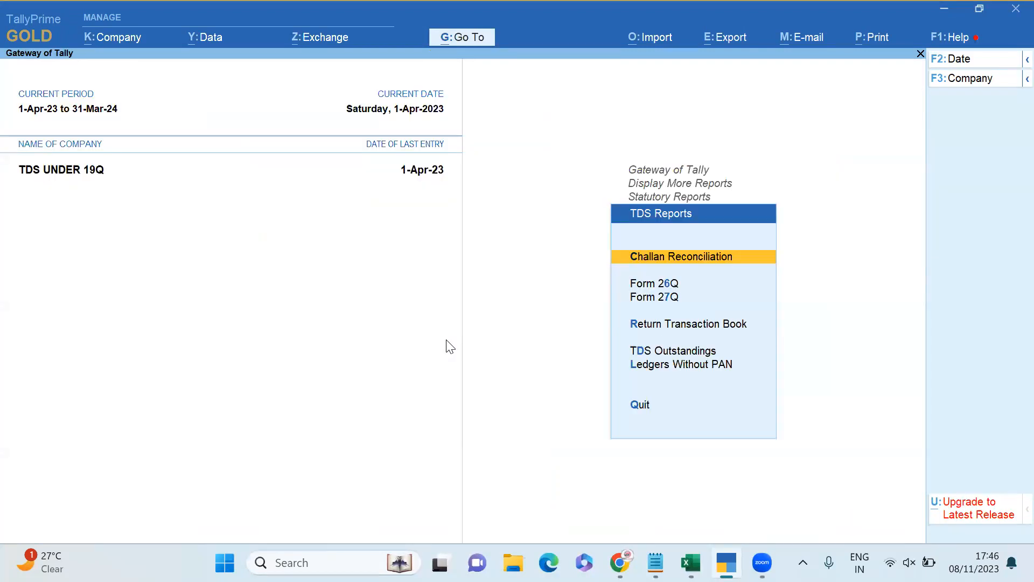
key(Down)
key(Return)
Step: View the party details of Deduction at Normal Rate in Form 26Q
key(Down)
key(Down)
key(Down)
key(Down)
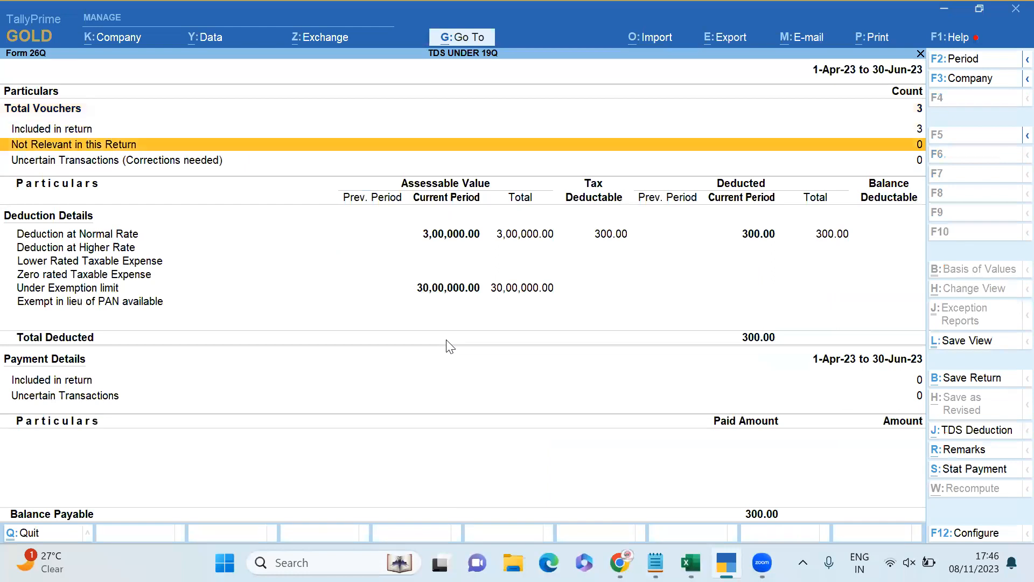
key(Return)
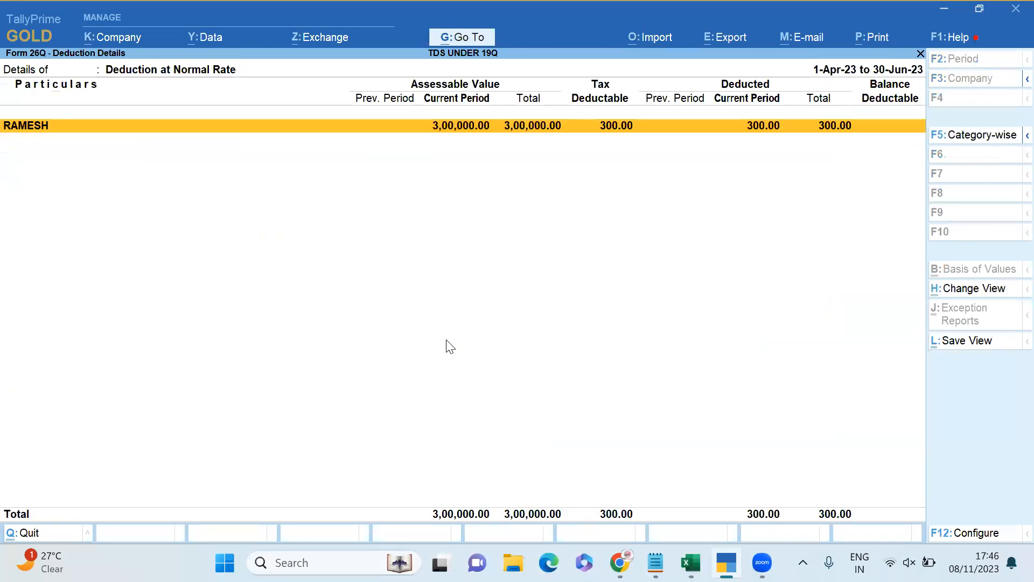
Step: Leave Form 26Q and open the supplier's ledger from the account books
key(Escape)
key(Escape)
key(Escape)
key(Escape)
key(Return)
key(a)
key(l)
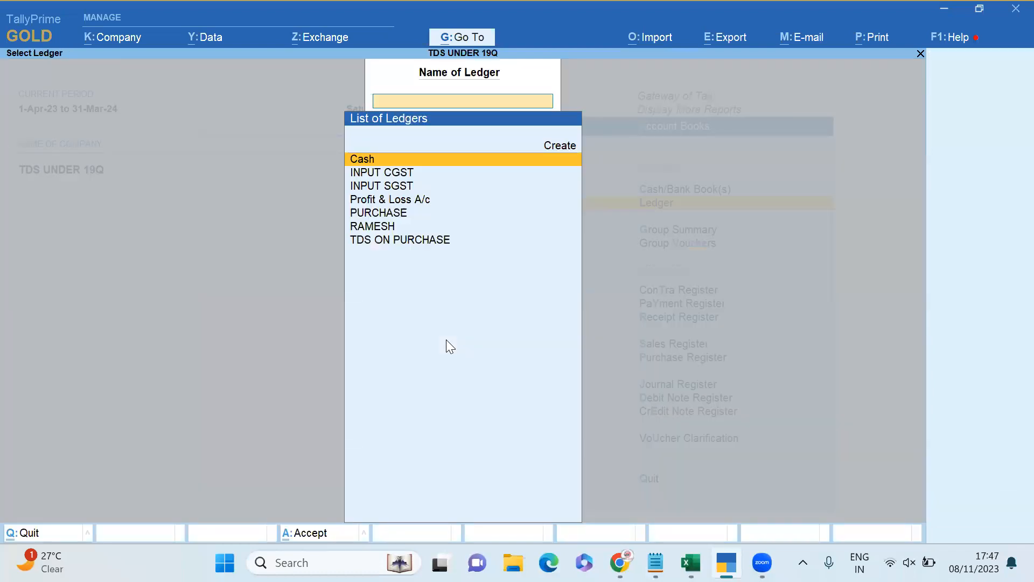
key(Down)
key(Down)
key(Down)
key(Down)
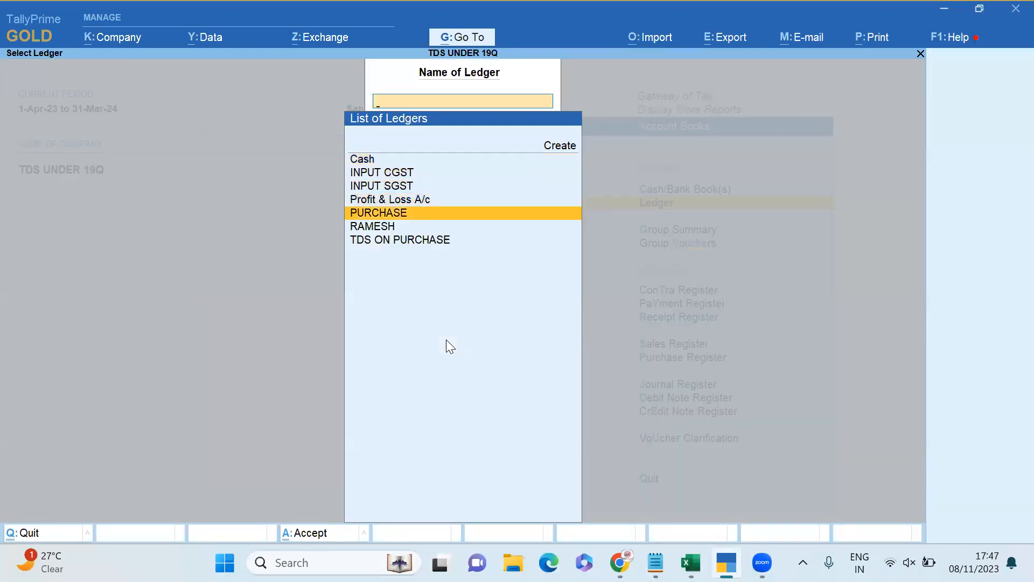
key(Down)
key(Return)
Step: Examine the TDS ON PURCHASE journal entry in the supplier's ledger and return to the account books
key(Down)
key(Down)
key(space)
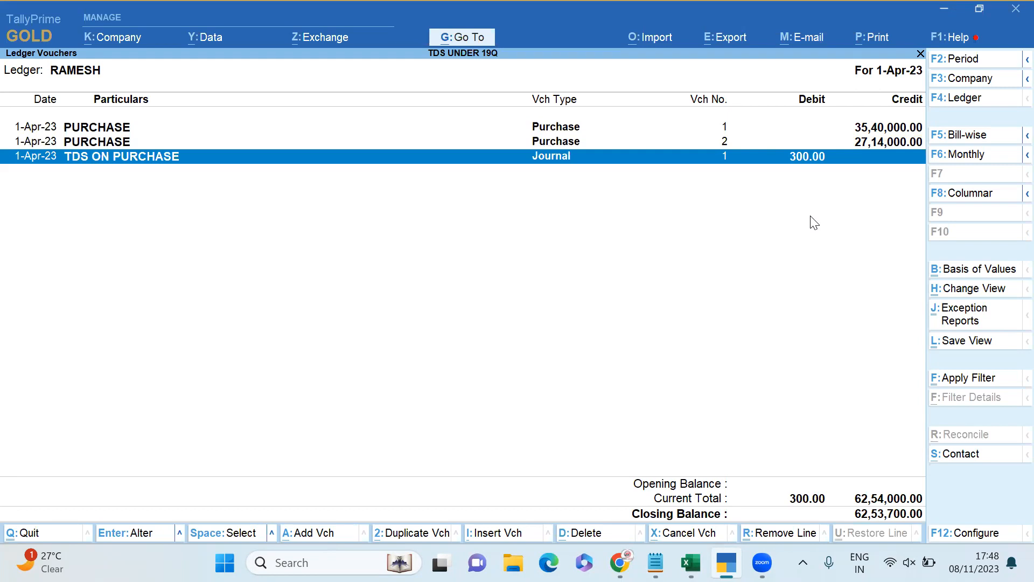
key(Escape)
key(Escape)
key(Escape)
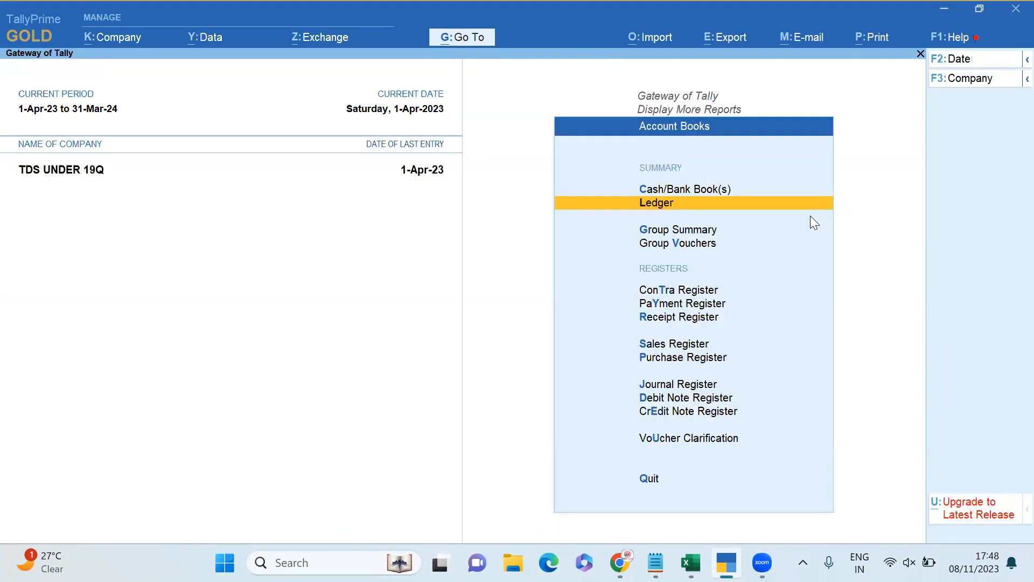